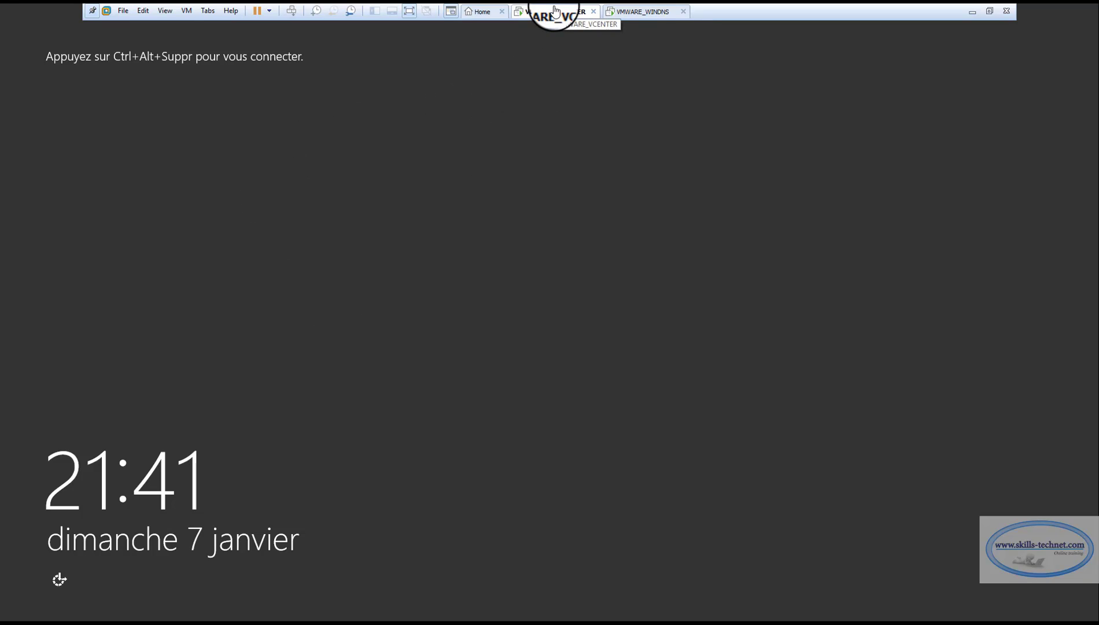
# Check the VMWARE_WINDNS and VMWARE_VCENTER virtual machine consoles in Workstation.
pyautogui.click(642, 11)
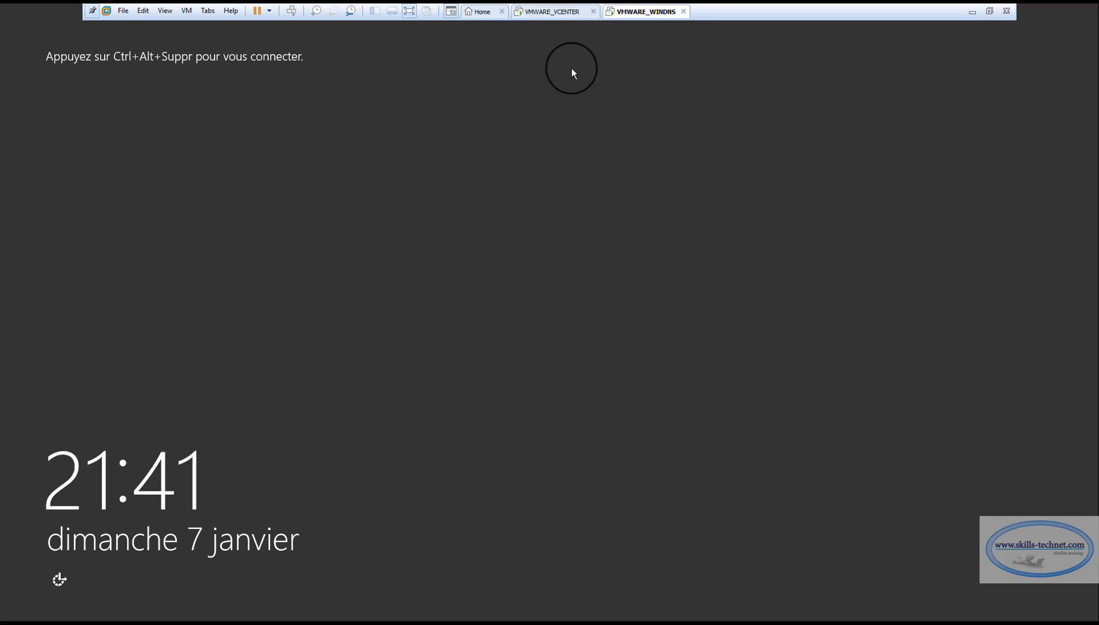
pyautogui.click(558, 12)
pyautogui.click(626, 12)
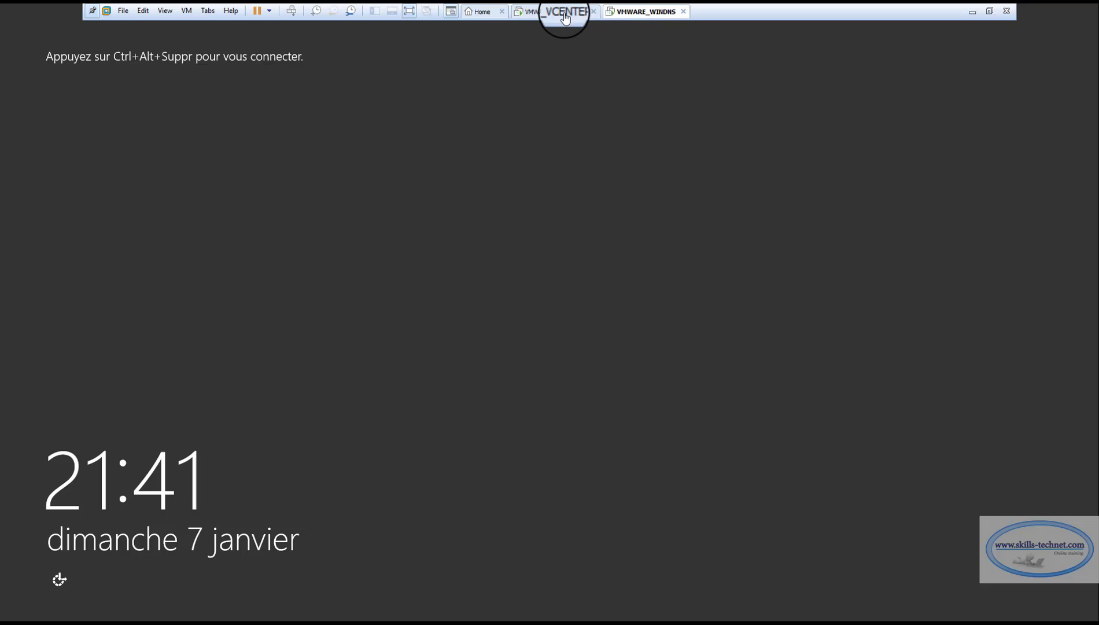
pyautogui.click(563, 12)
pyautogui.click(626, 12)
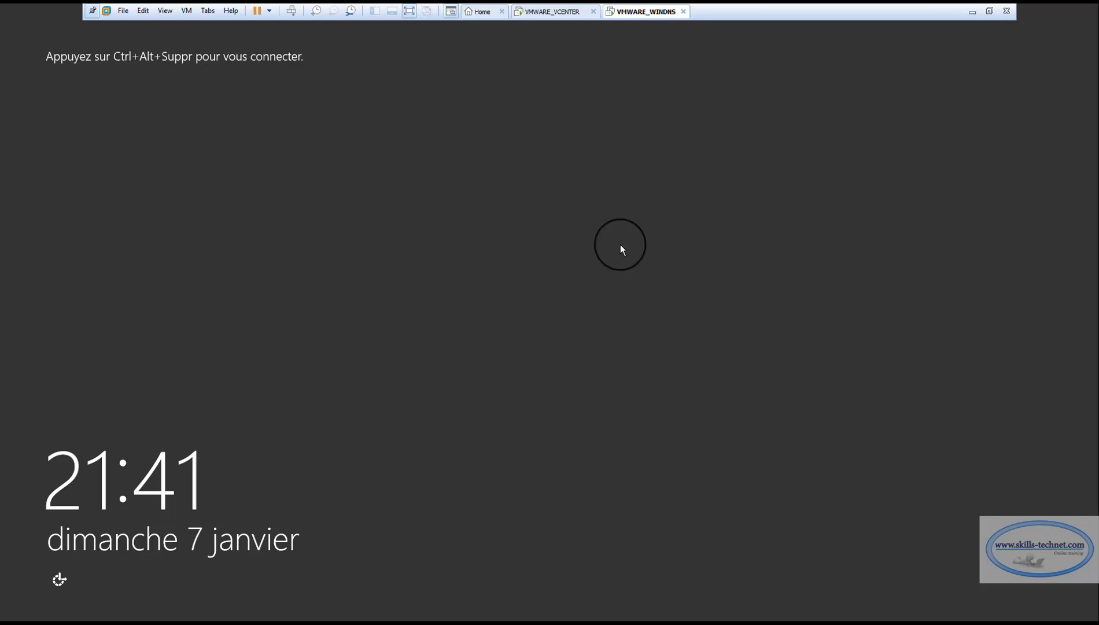
# Minimize Workstation and view ESXiHOTE3 in the 192.168.1.150 remote session.
pyautogui.click(974, 14)
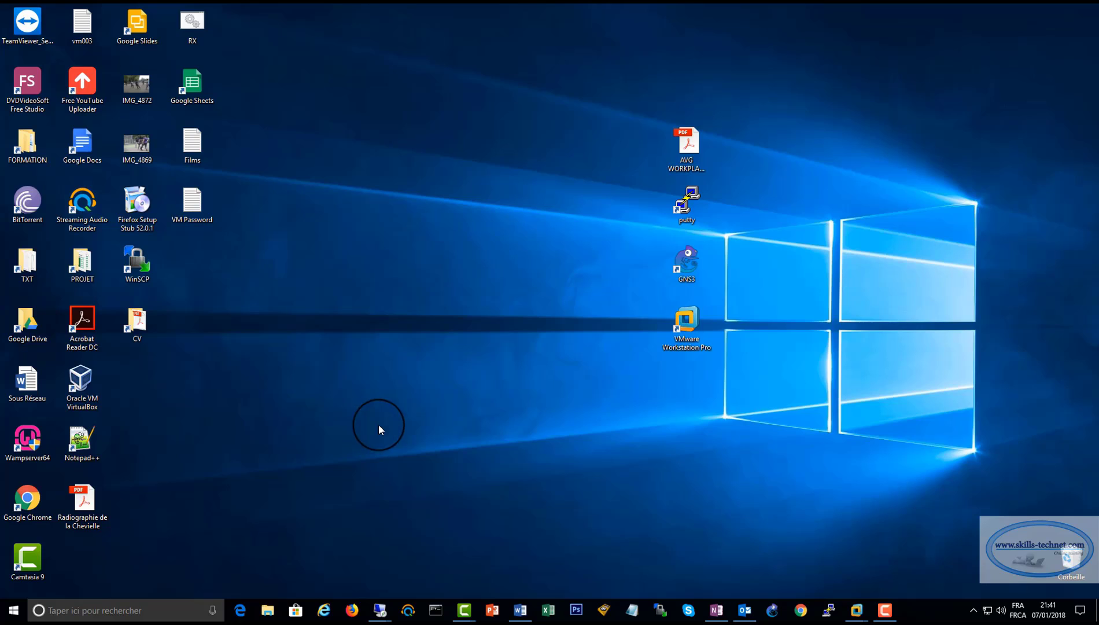
pyautogui.moveTo(387, 617)
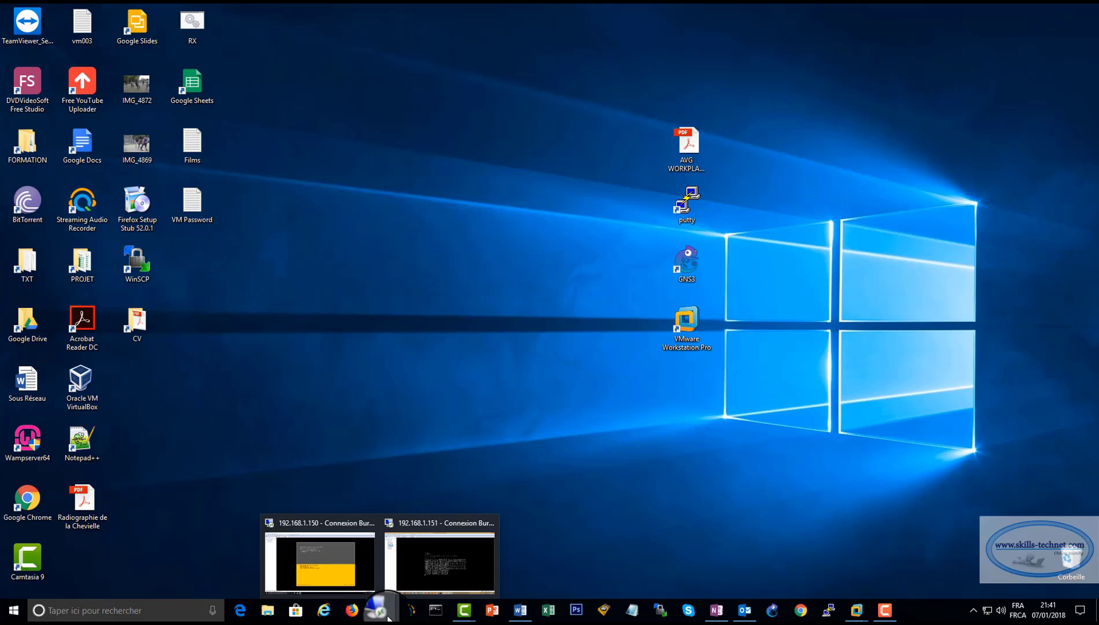
pyautogui.click(339, 562)
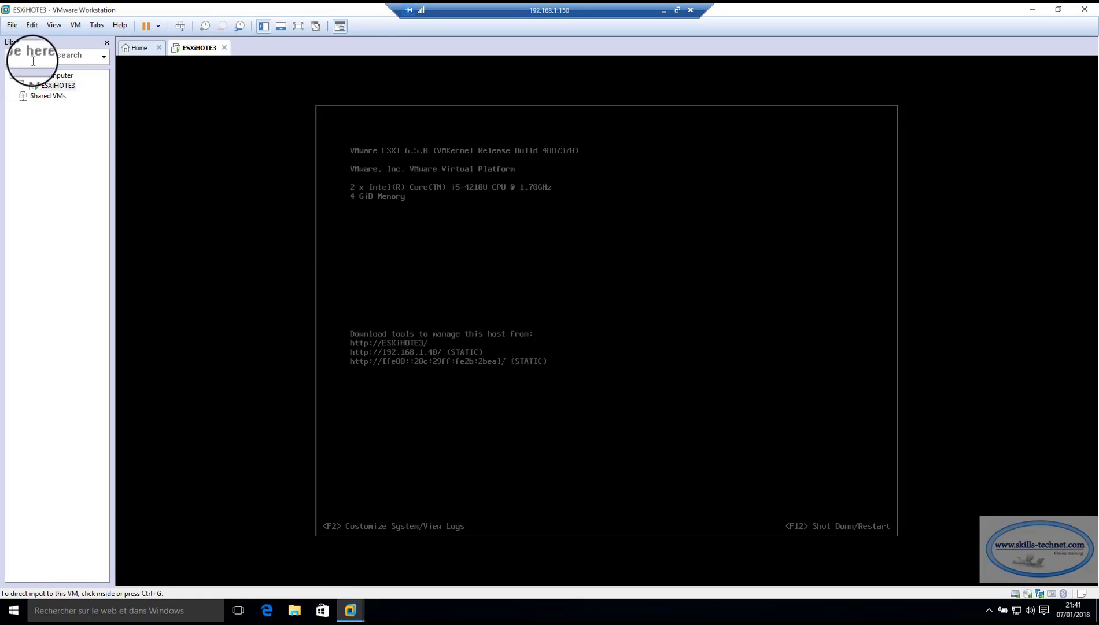
pyautogui.click(58, 86)
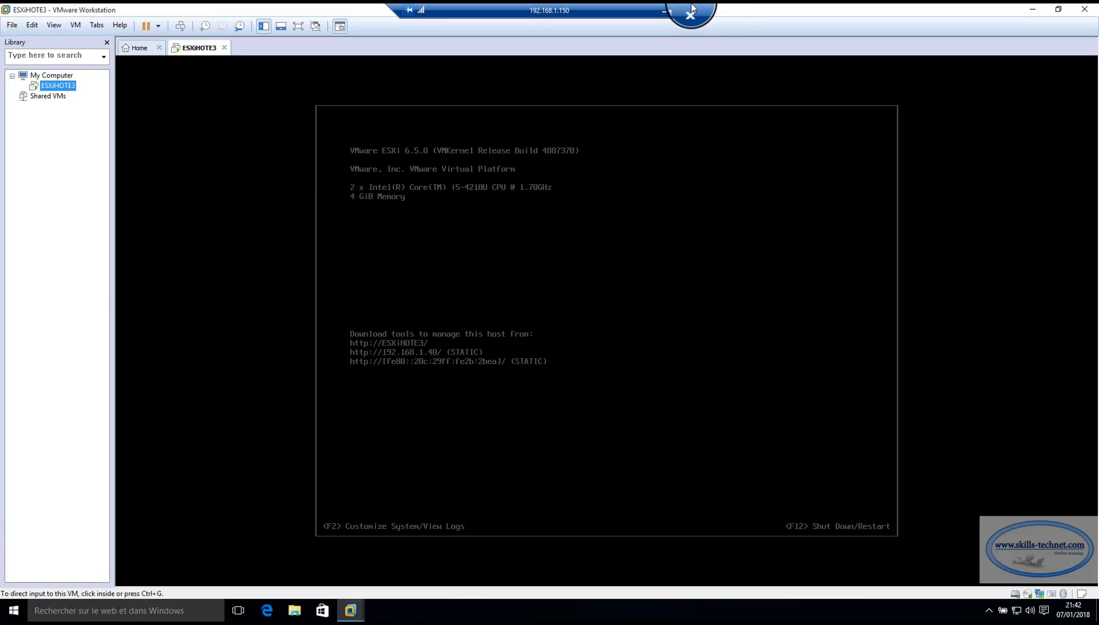
# Switch to the 192.168.1.151 remote session and view the ESXiHOTE1 and FREENAS_ESXI consoles.
pyautogui.click(664, 10)
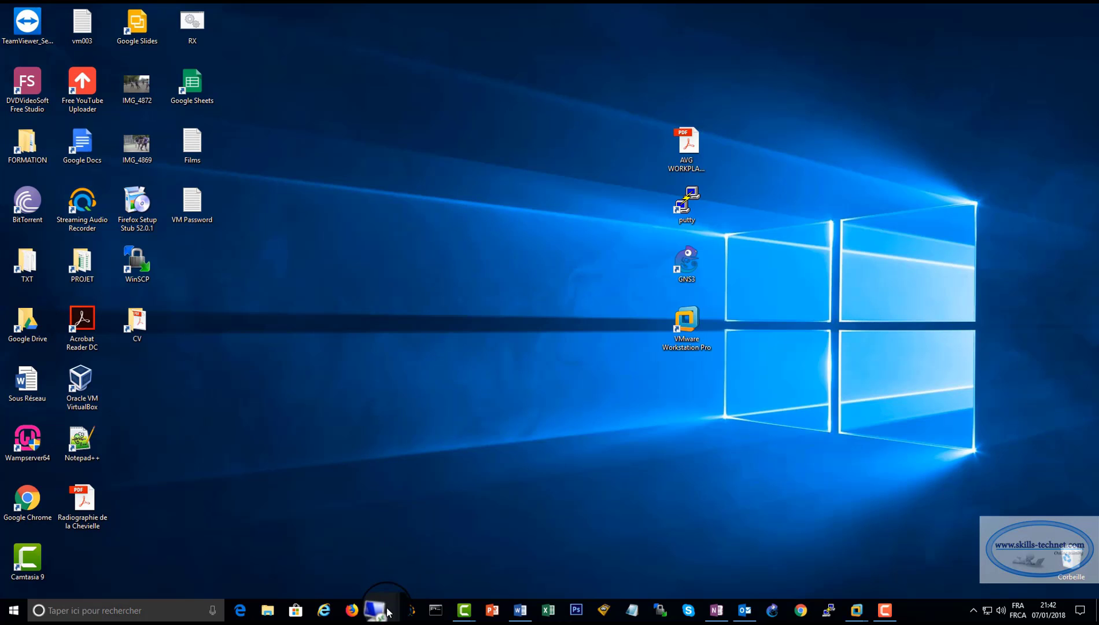
pyautogui.moveTo(388, 608)
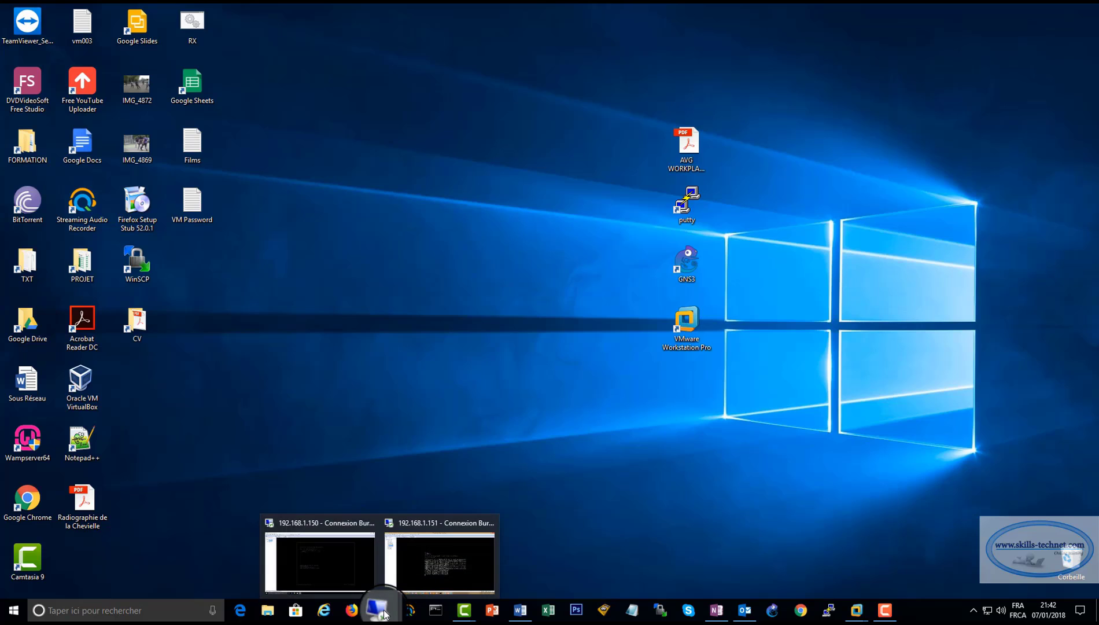
pyautogui.click(433, 558)
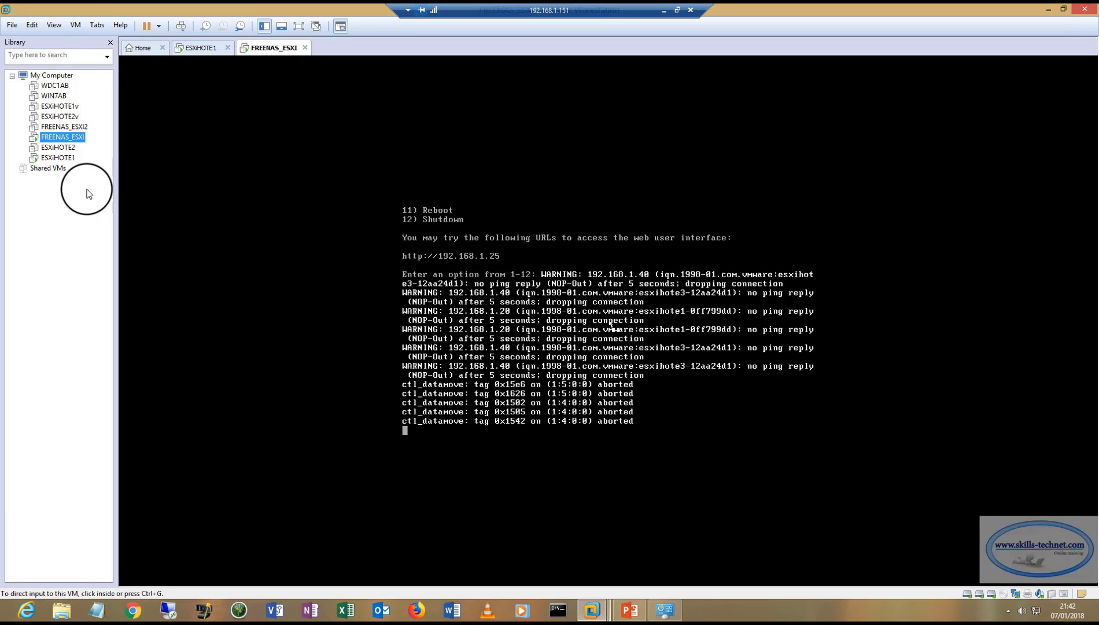
pyautogui.click(55, 158)
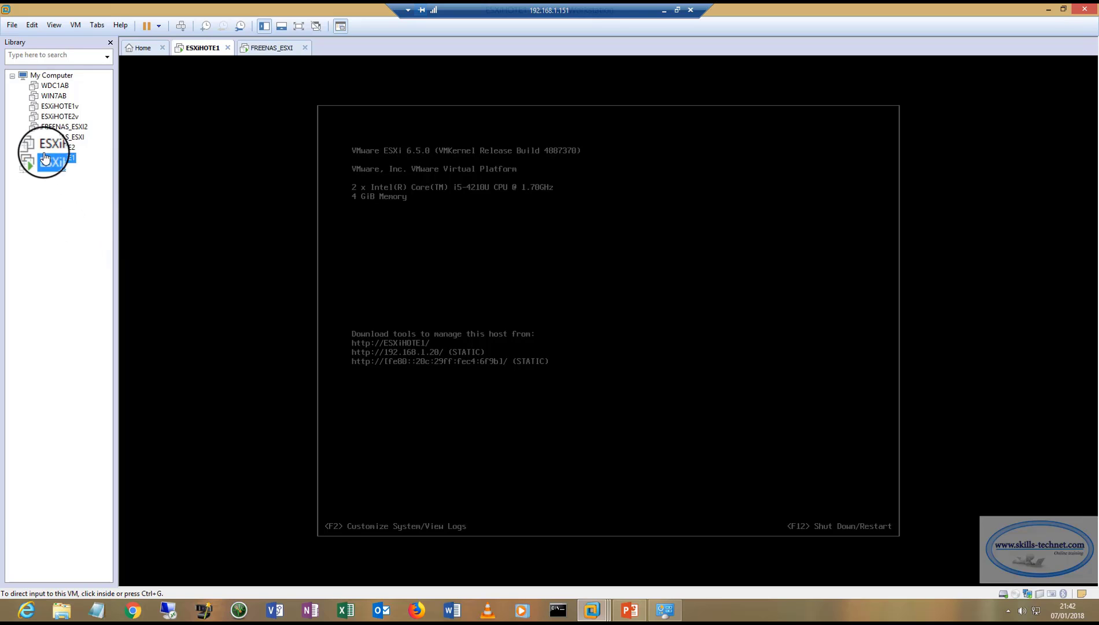
pyautogui.click(55, 137)
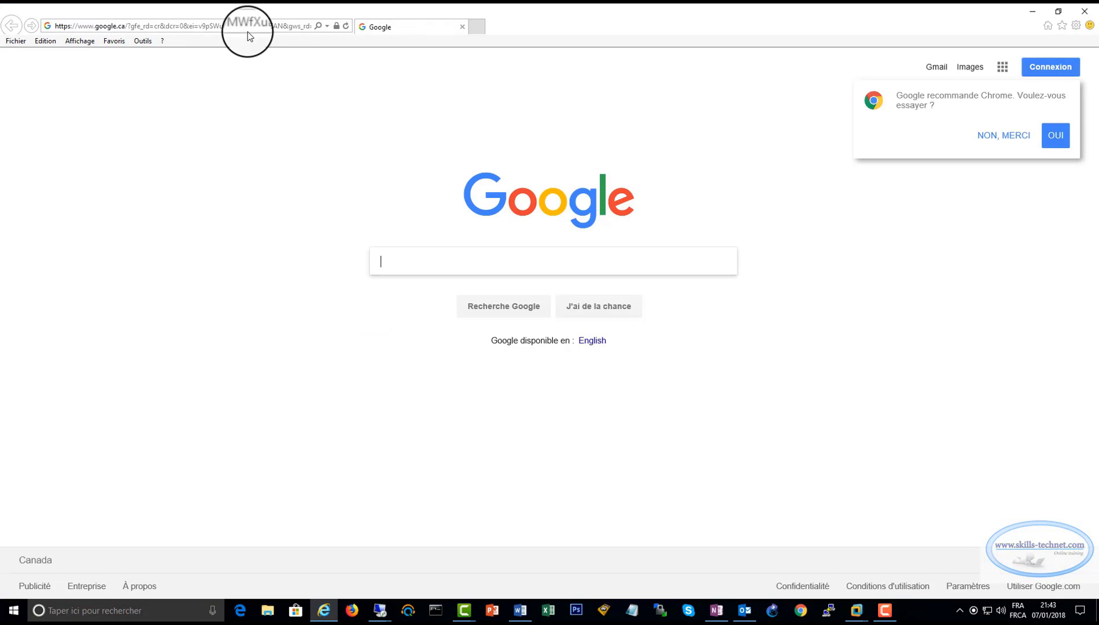
# Browse to vcenter.skills.local and continue past the certificate warning to the vSphere page.
pyautogui.click(240, 29)
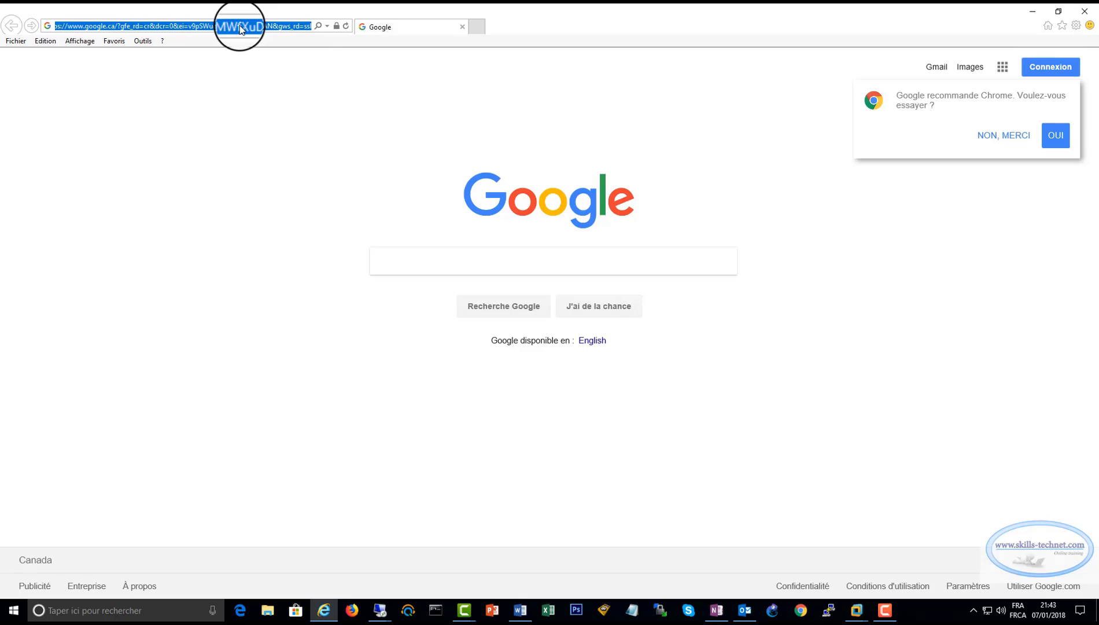
pyautogui.write('vcenter')
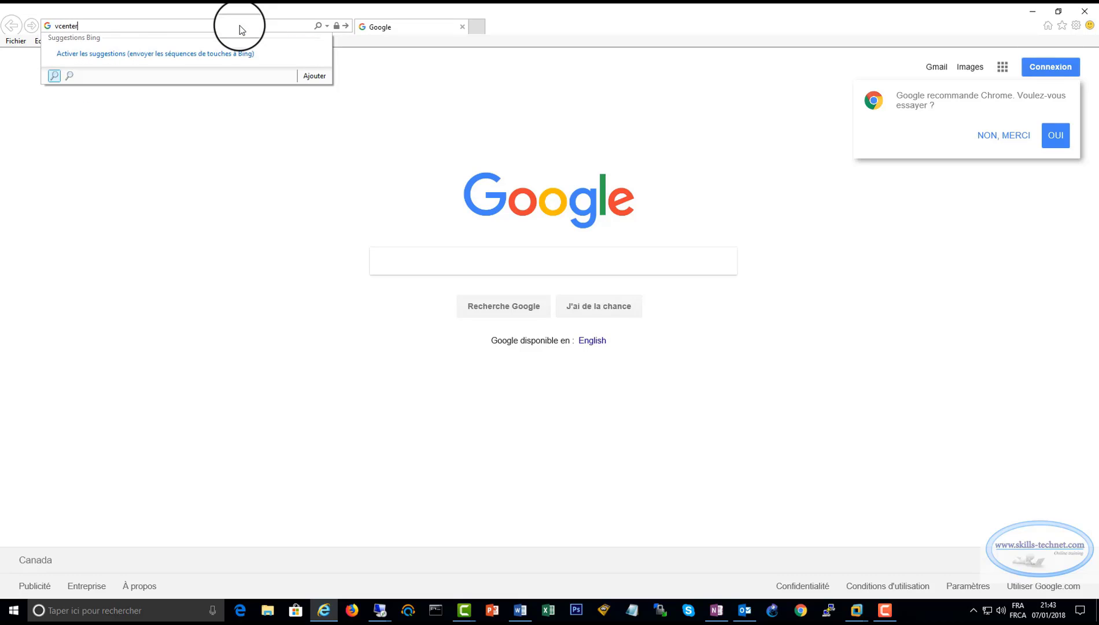
pyautogui.write('.skills.local')
pyautogui.press('Return')
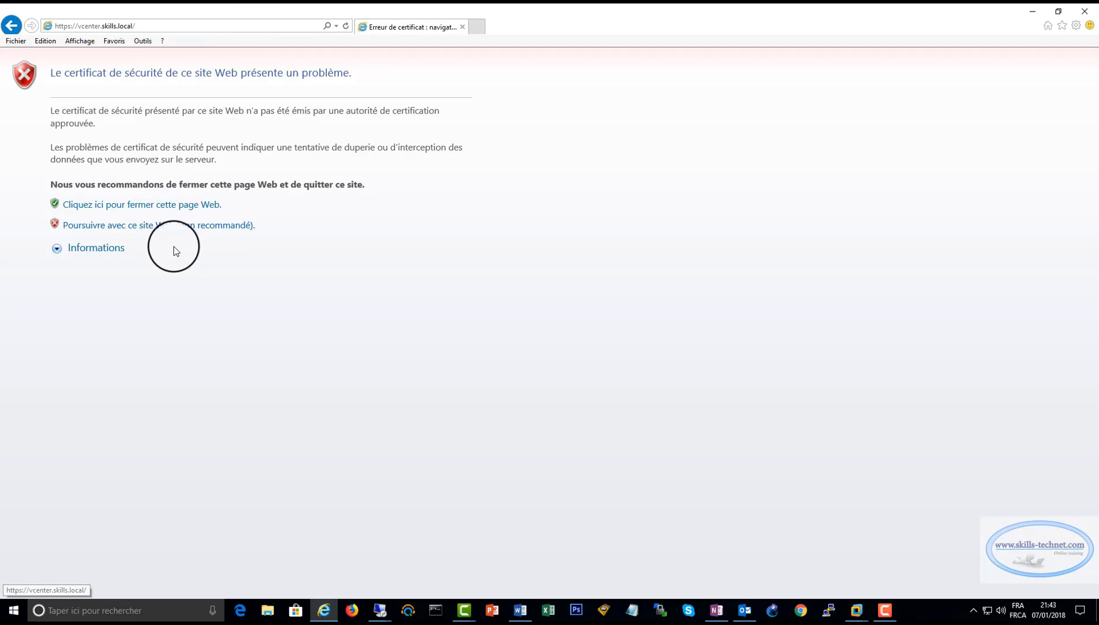
pyautogui.click(136, 226)
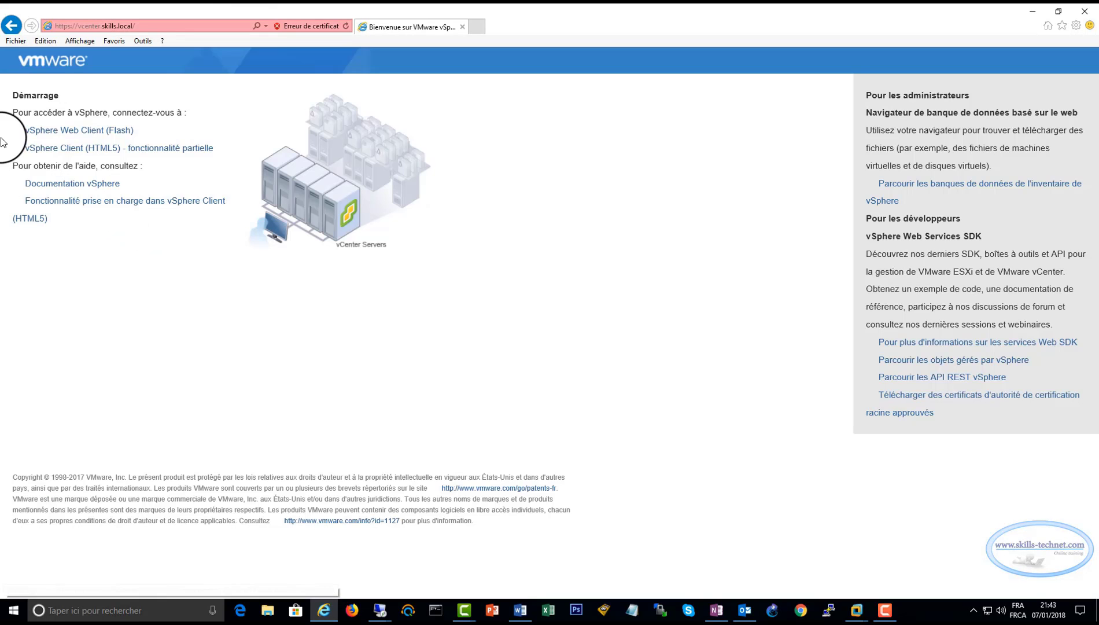
# Launch the Flash vSphere Web Client and log in with the SSO administrator username and password.
pyautogui.click(52, 135)
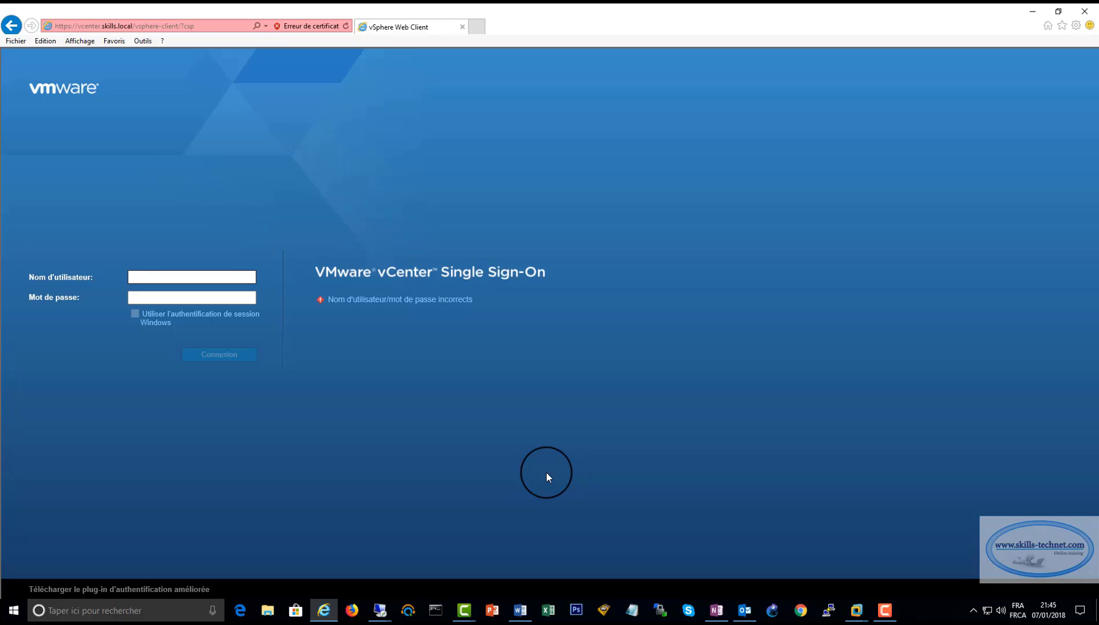
pyautogui.write('administrator')
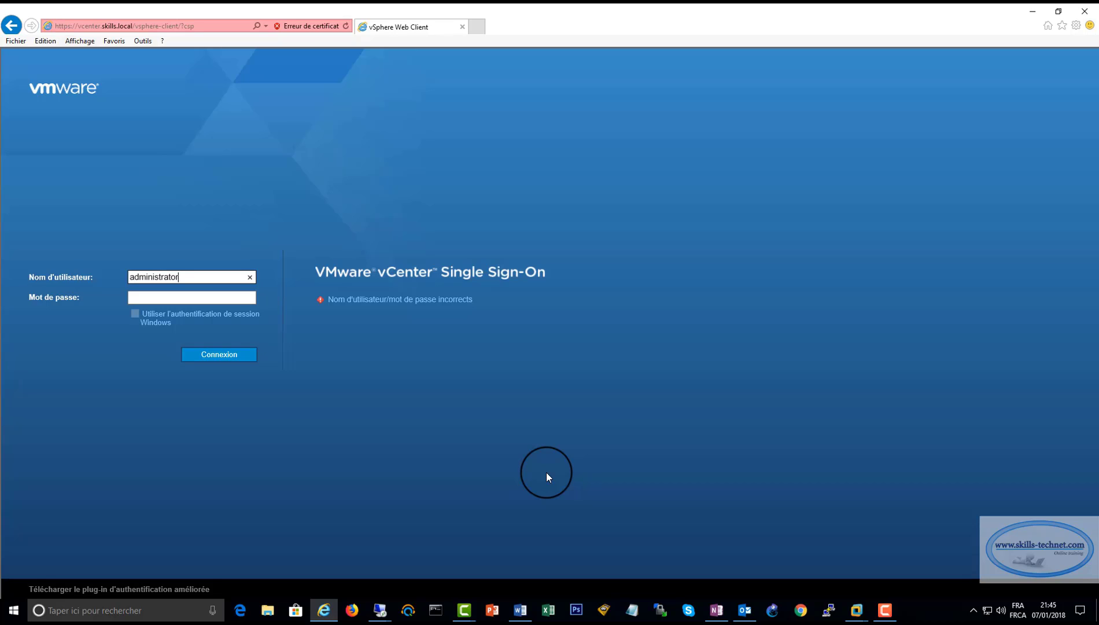
pyautogui.write('@')
pyautogui.write('vspe')
pyautogui.write('he')
pyautogui.press('BackSpace')
pyautogui.press('BackSpace')
pyautogui.press('BackSpace')
pyautogui.write('here.local')
pyautogui.click(149, 296)
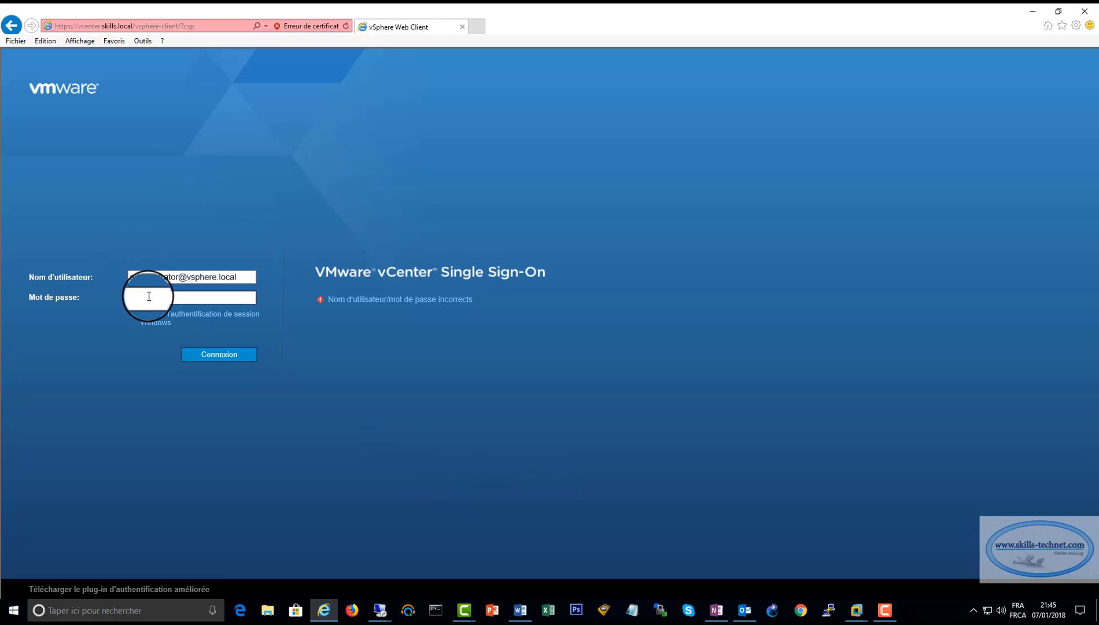
pyautogui.press('capslock')
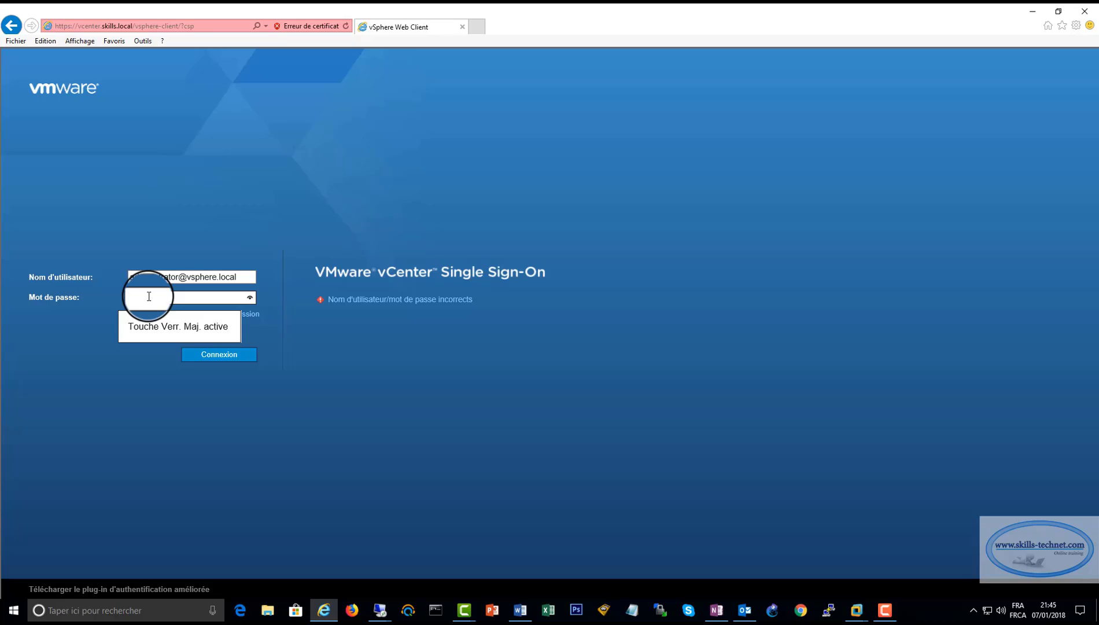
pyautogui.press('capslock')
pyautogui.write('*****')
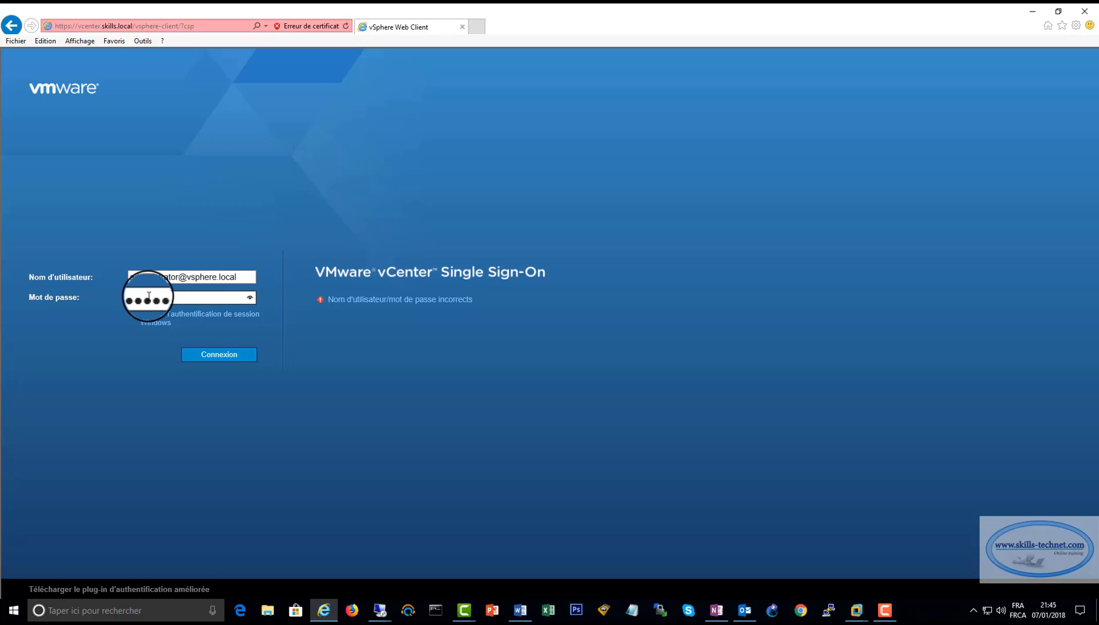
pyautogui.write('****')
pyautogui.press('Return')
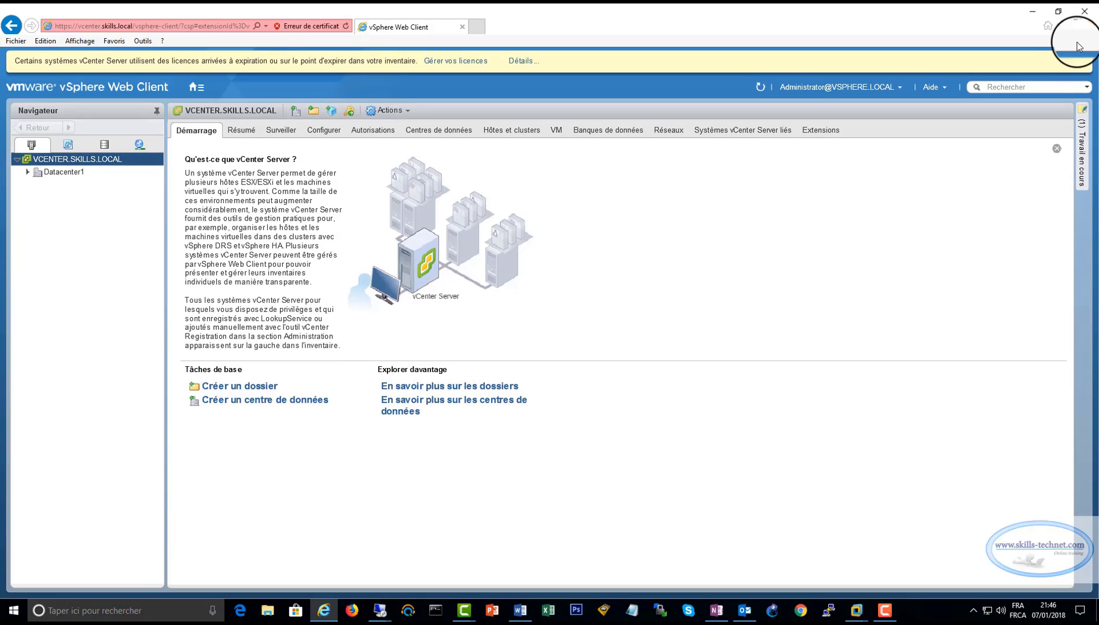
# Dismiss the licence banner and expand Datacenter1, 192.168.1.20 and 192.168.1.40 in the Navigator.
pyautogui.click(1079, 62)
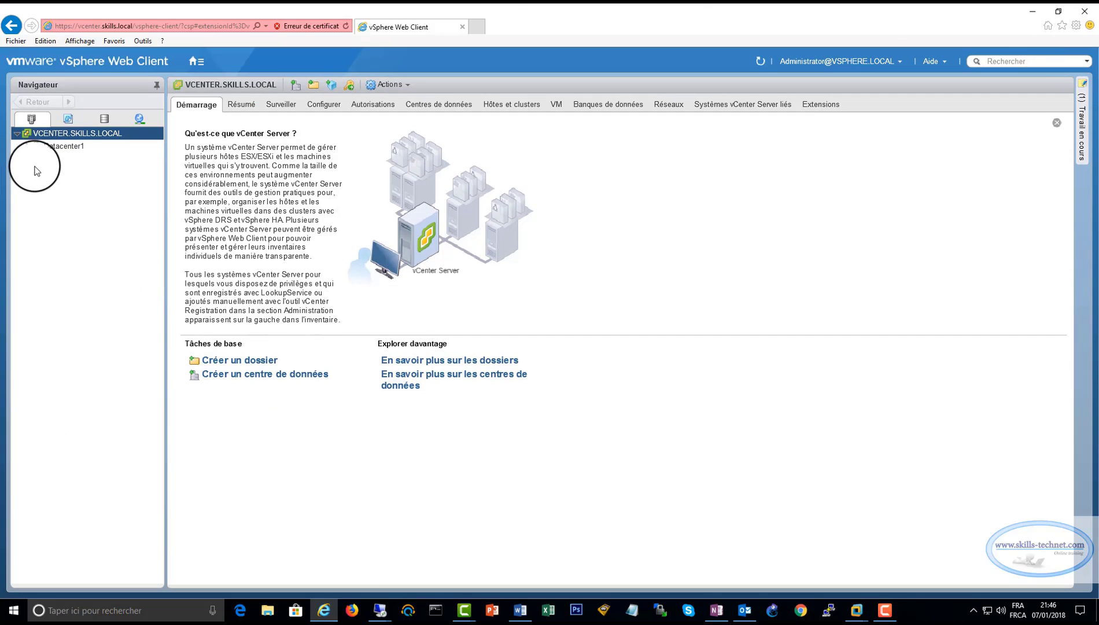
pyautogui.click(28, 145)
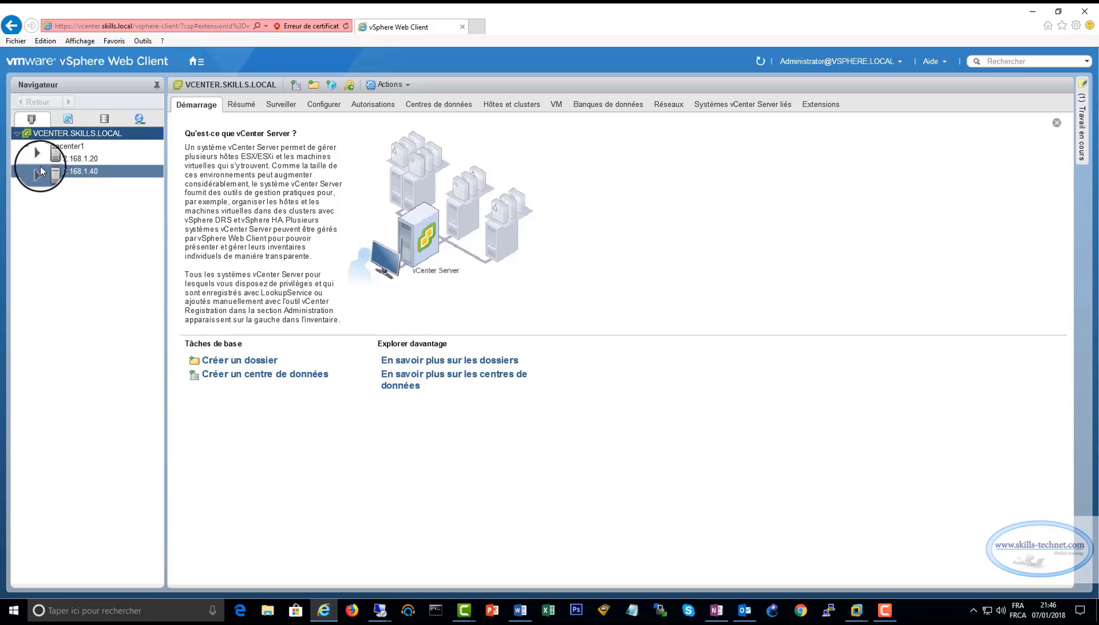
pyautogui.click(39, 160)
pyautogui.click(38, 196)
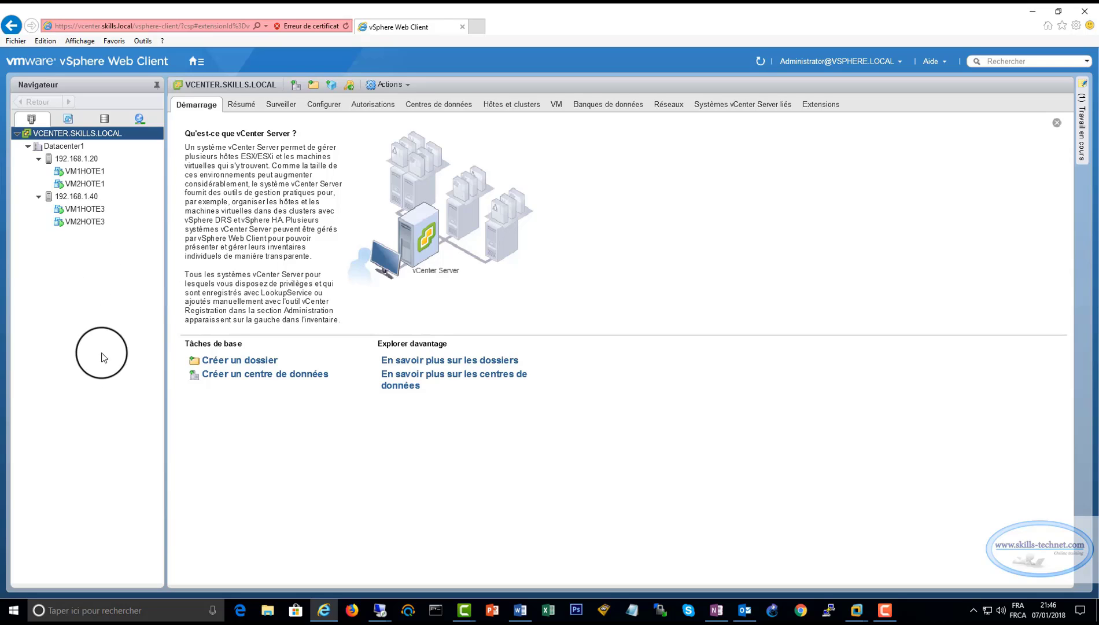
# Add cluster CLUSTER1 under Datacenter1, leaving DRS, HA, EVC and vSAN off.
pyautogui.rightClick(66, 146)
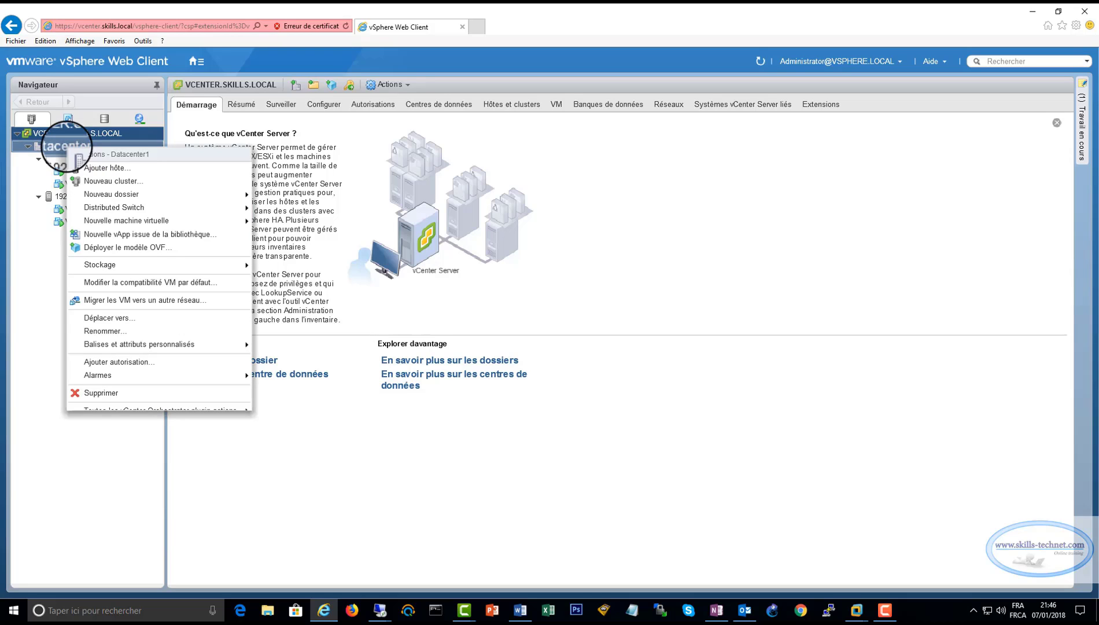
pyautogui.click(114, 180)
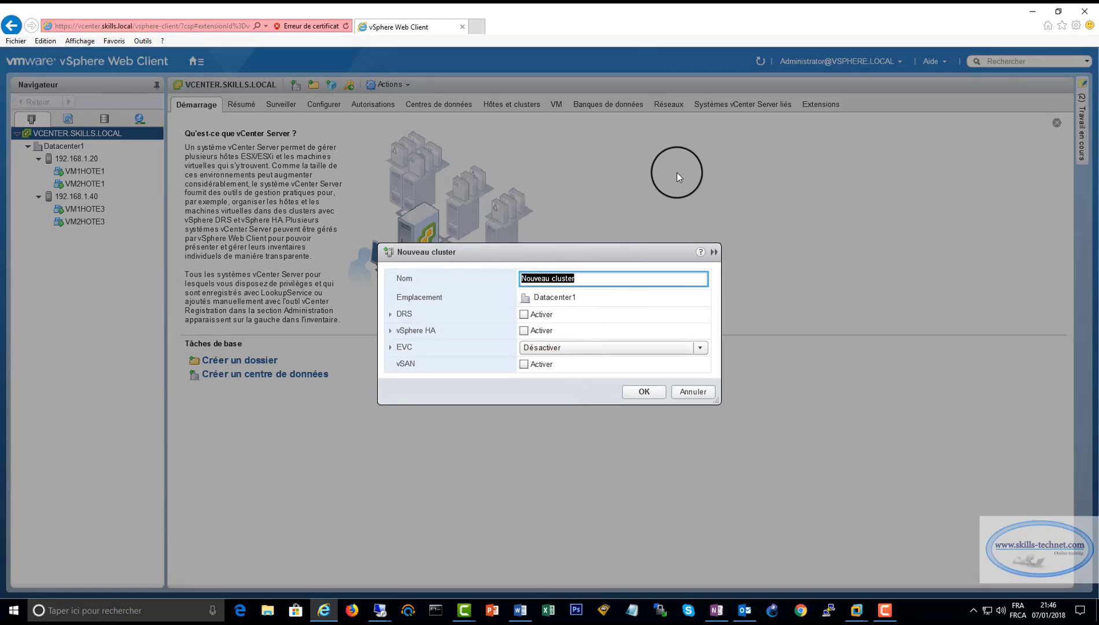
pyautogui.write('USTER1')
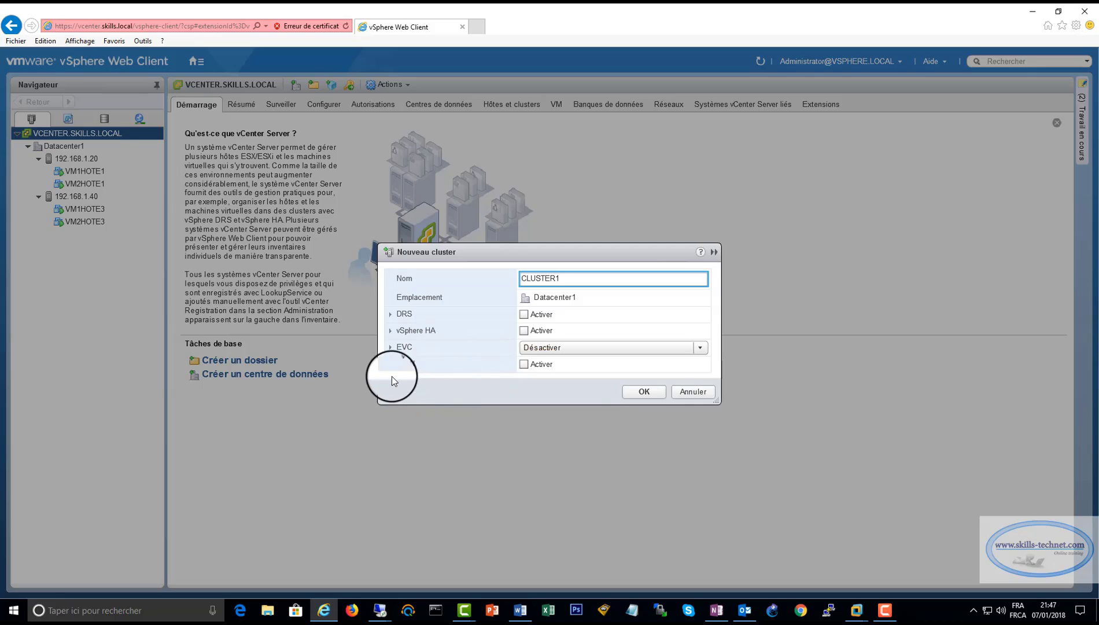
pyautogui.click(634, 392)
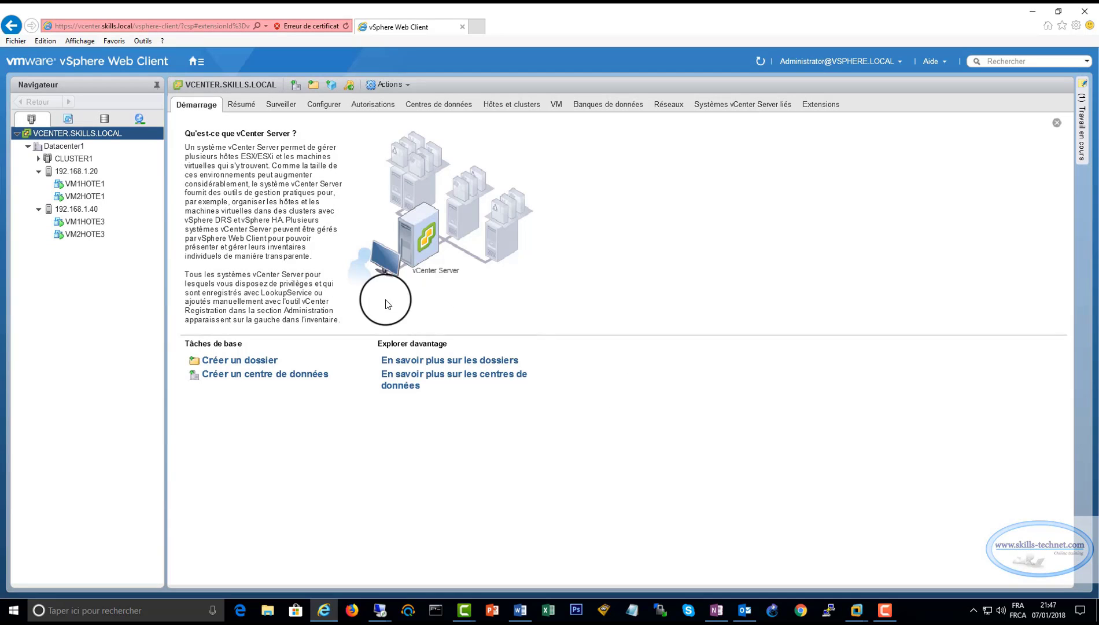
# Use Déplacer vers to place host 192.168.1.20 in CLUSTER1, then open it there.
pyautogui.click(65, 158)
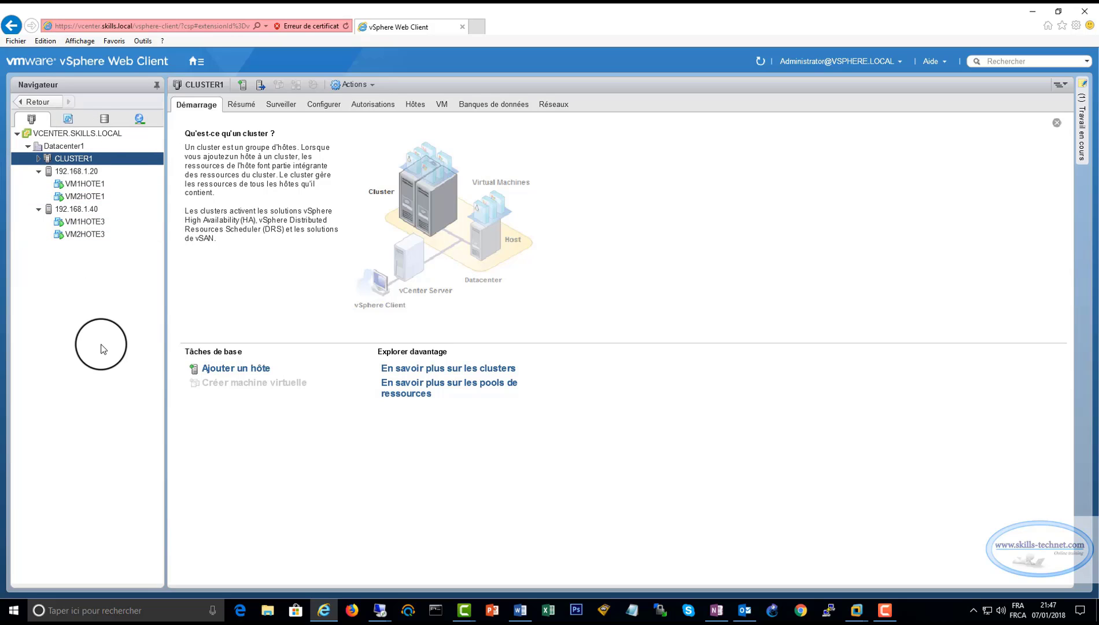
pyautogui.rightClick(81, 173)
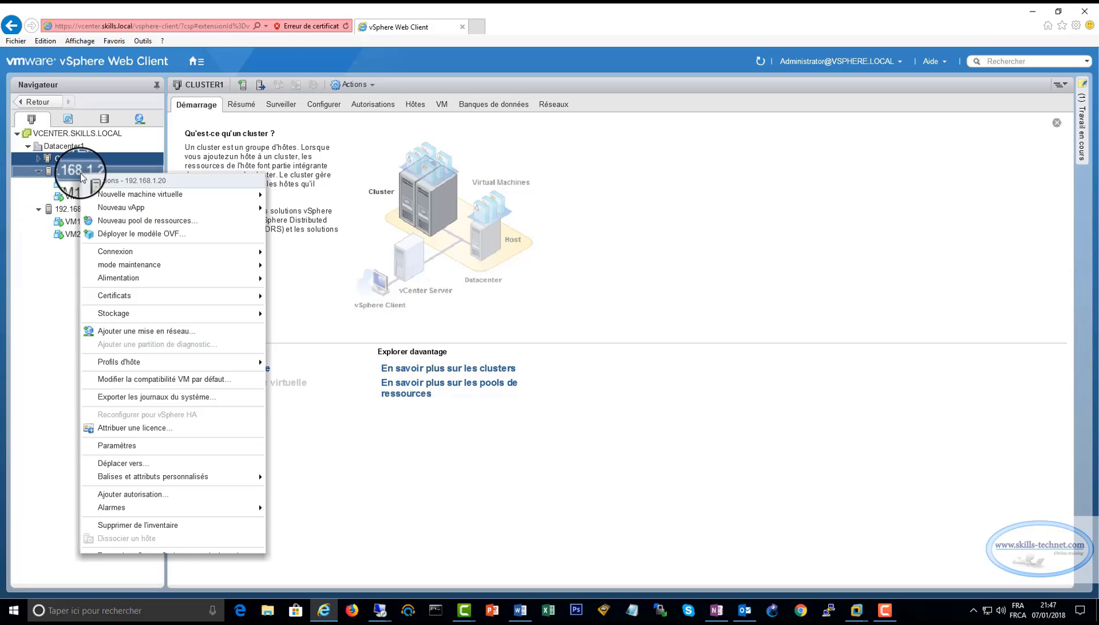
pyautogui.click(115, 463)
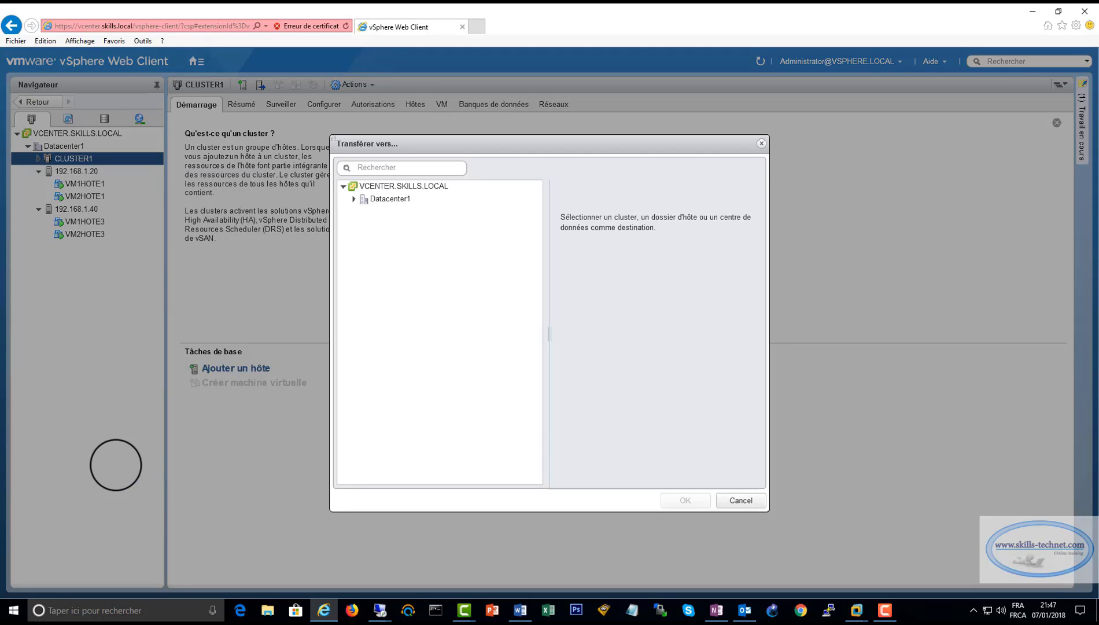
pyautogui.click(354, 198)
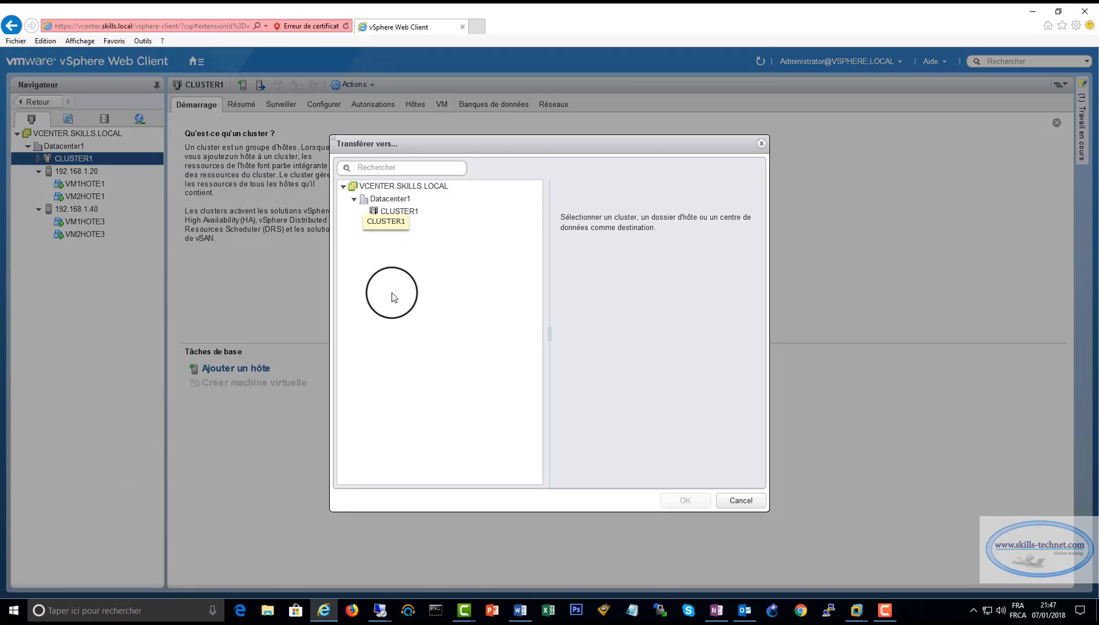
pyautogui.click(393, 212)
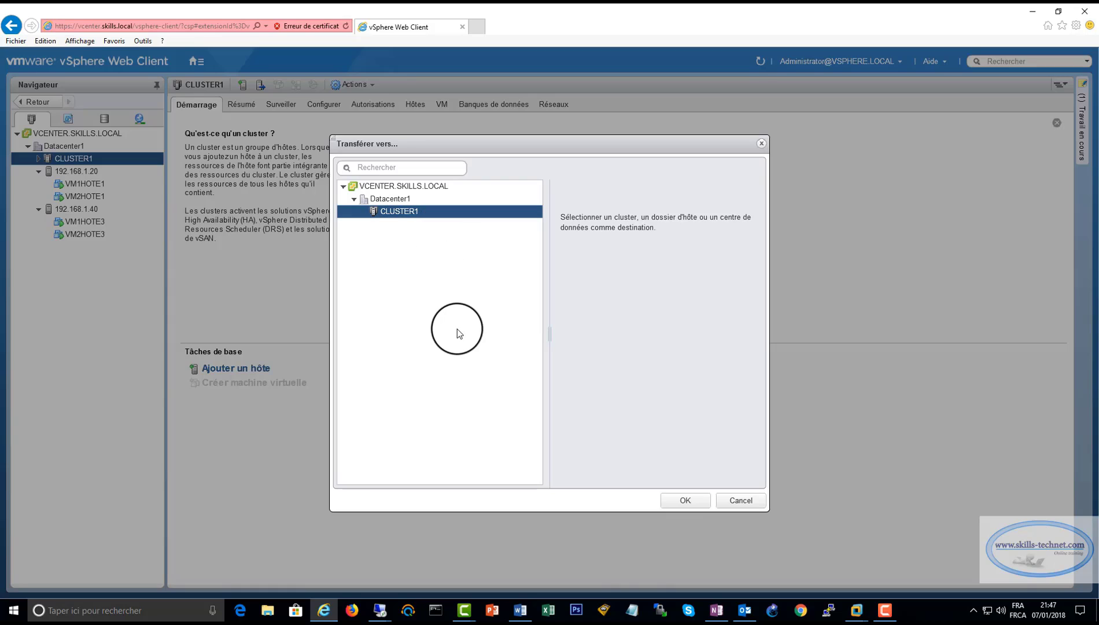
pyautogui.click(671, 503)
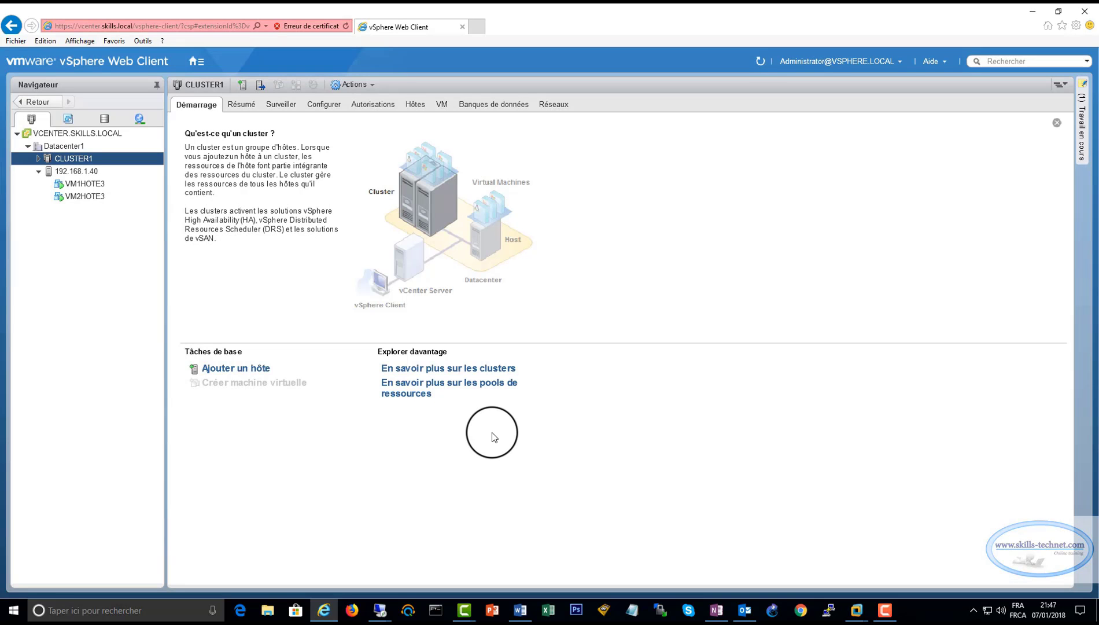
pyautogui.click(39, 159)
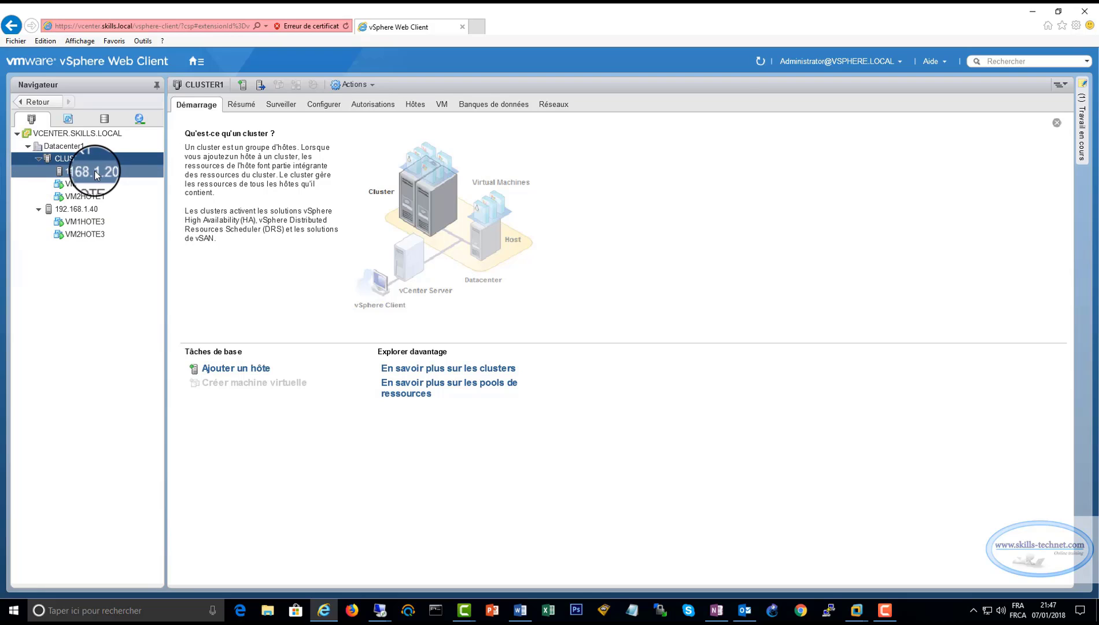
pyautogui.click(77, 172)
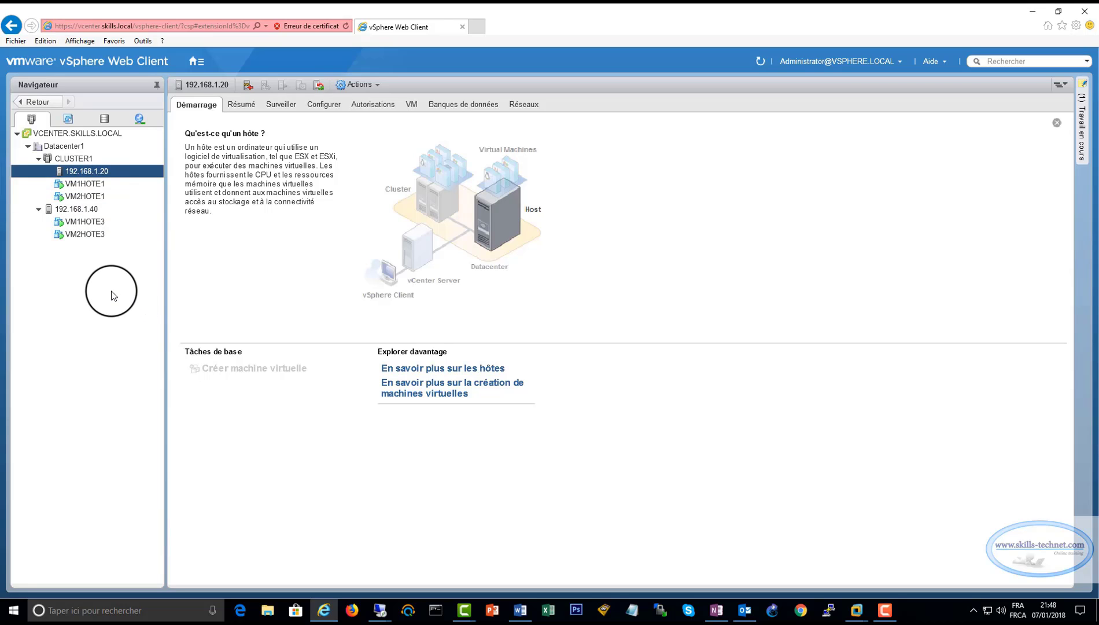
# Use Déplacer vers to place host 192.168.1.40 in CLUSTER1 alongside 192.168.1.20.
pyautogui.click(81, 209)
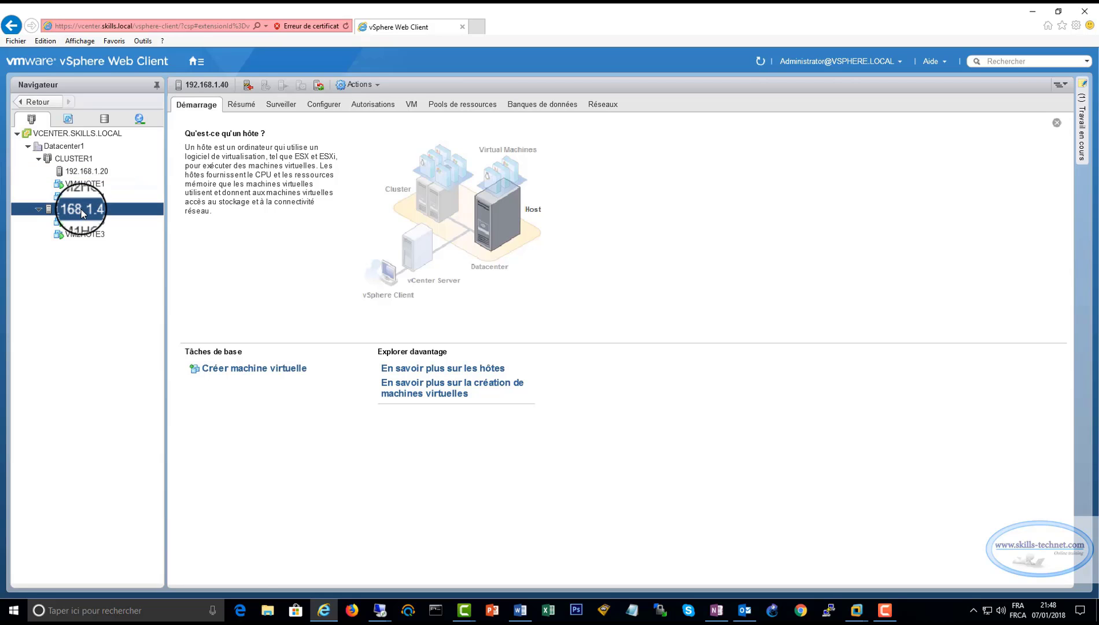
pyautogui.rightClick(81, 209)
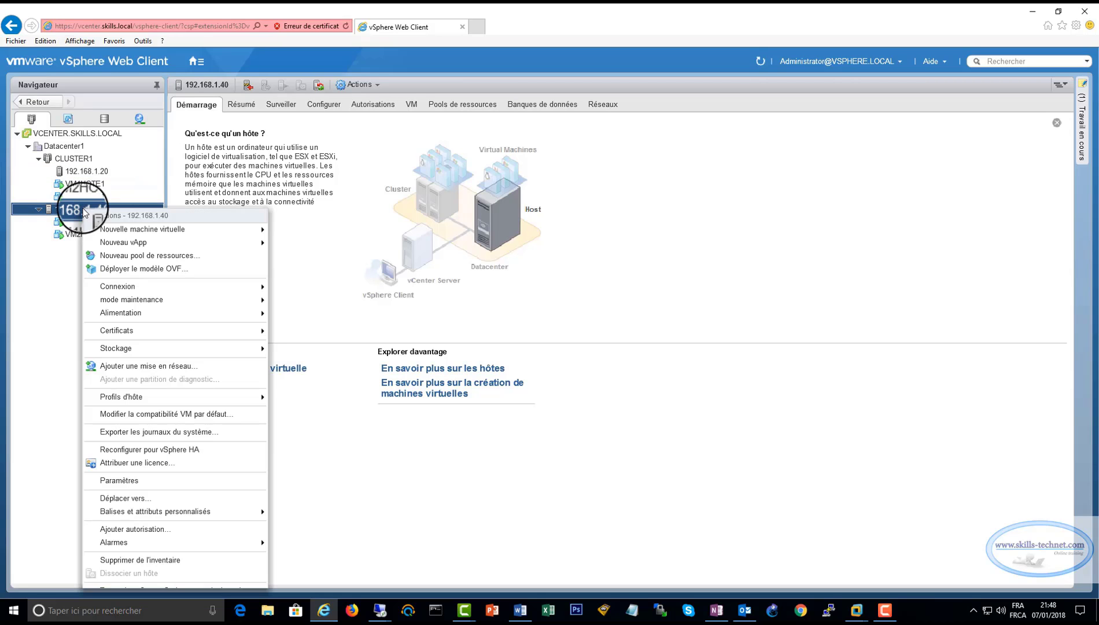
pyautogui.click(129, 498)
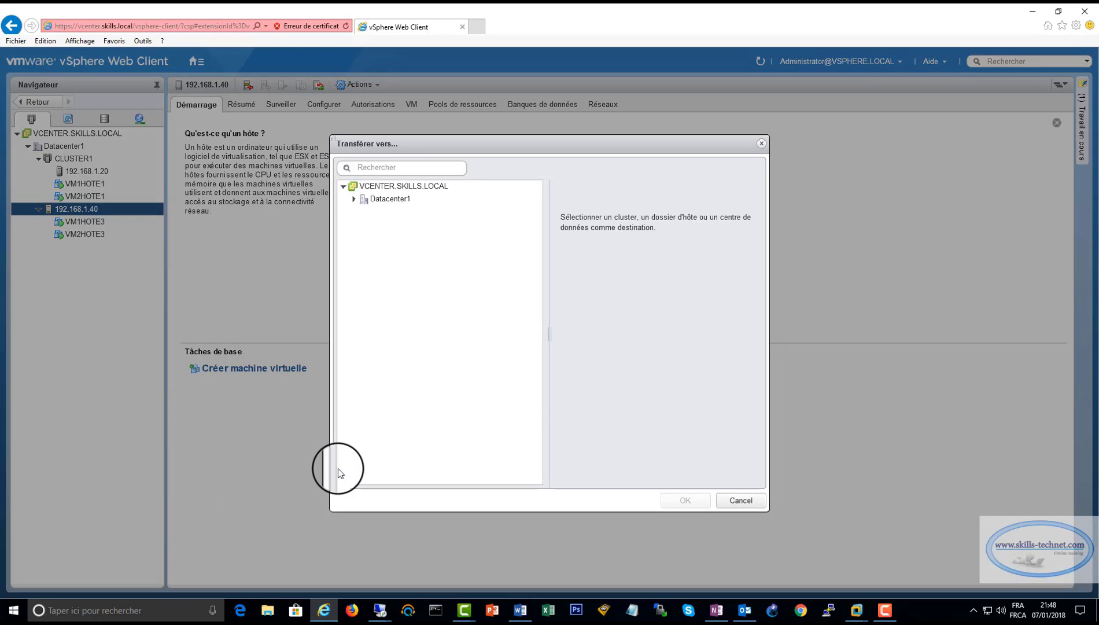
pyautogui.click(354, 198)
pyautogui.click(394, 216)
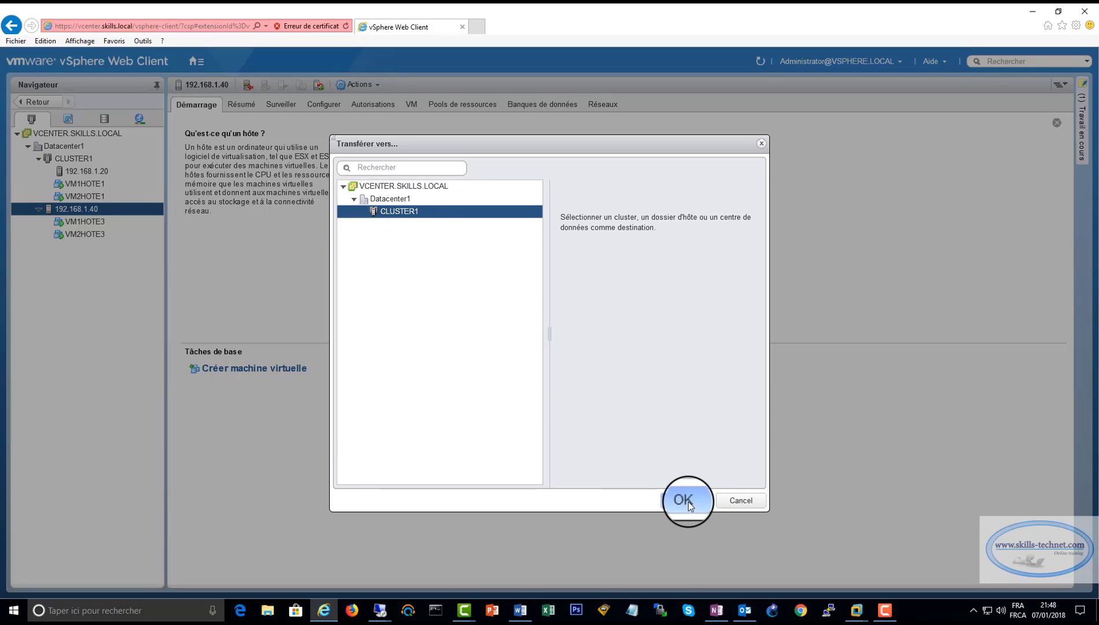
pyautogui.click(684, 501)
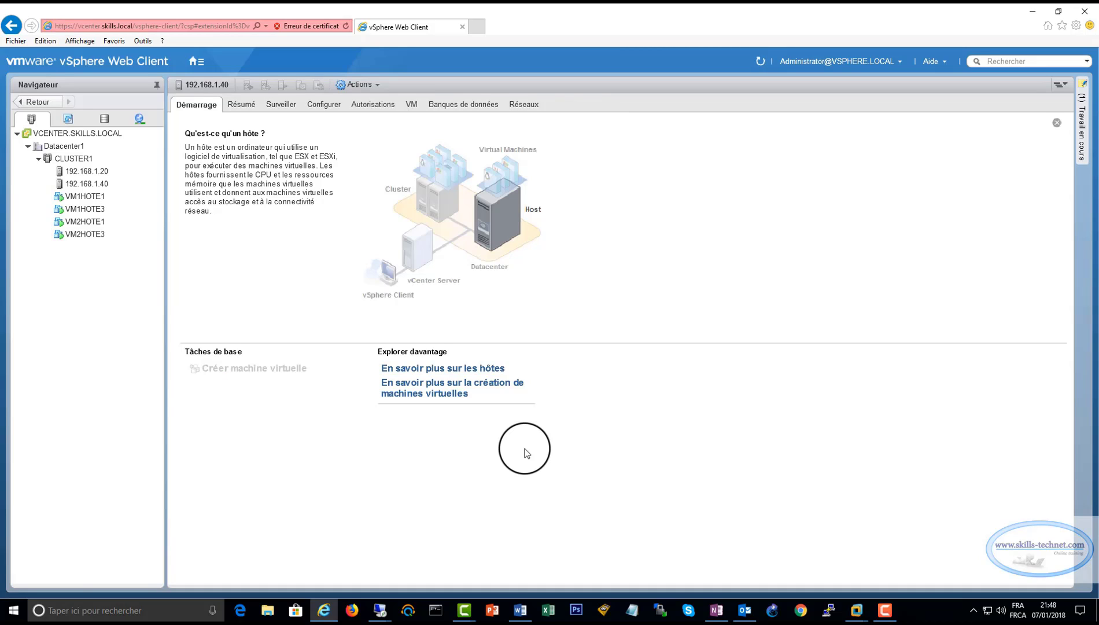
pyautogui.click(113, 188)
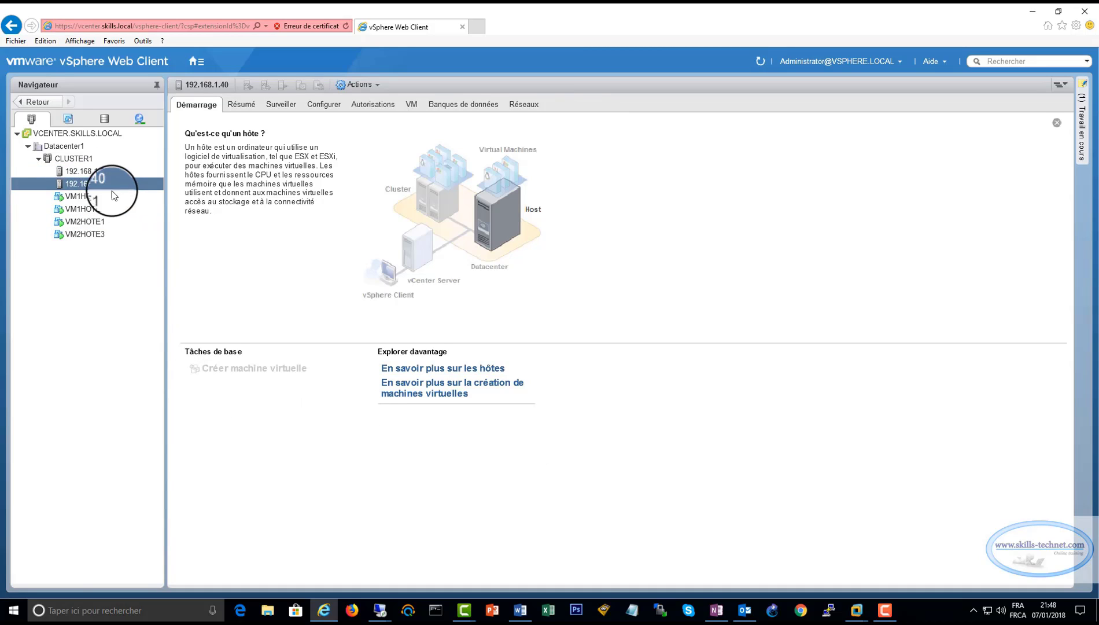
pyautogui.click(86, 162)
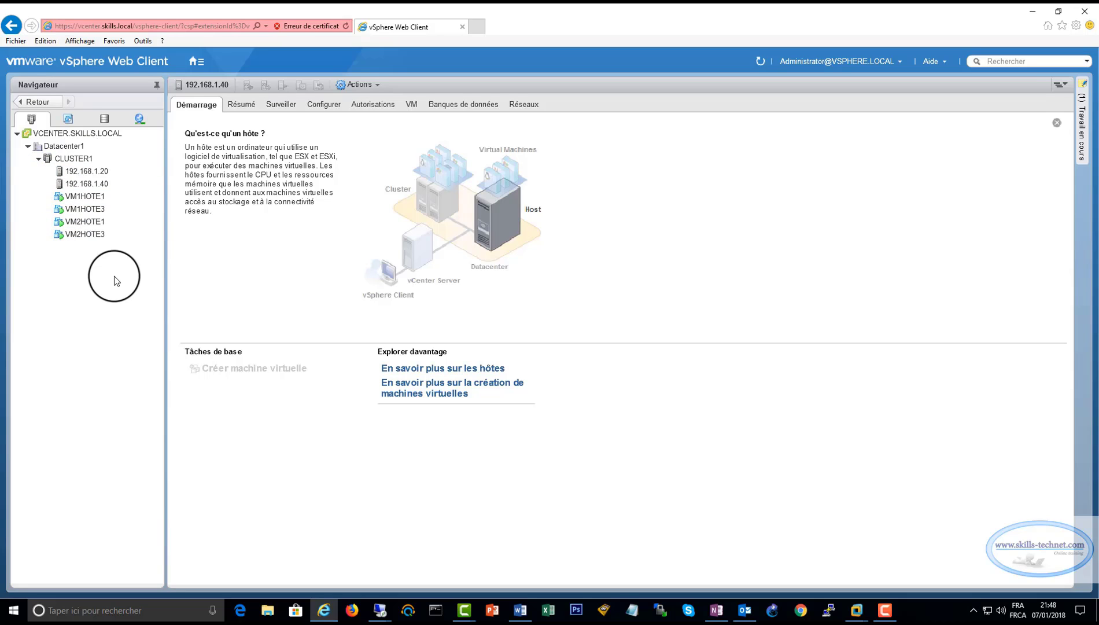
pyautogui.click(74, 159)
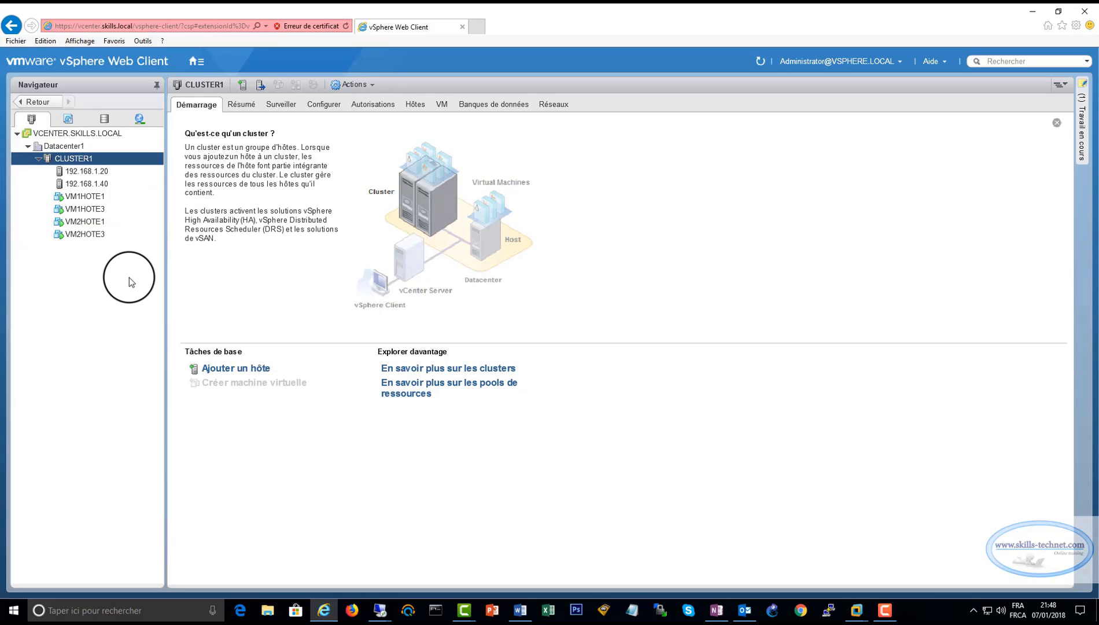
pyautogui.click(445, 104)
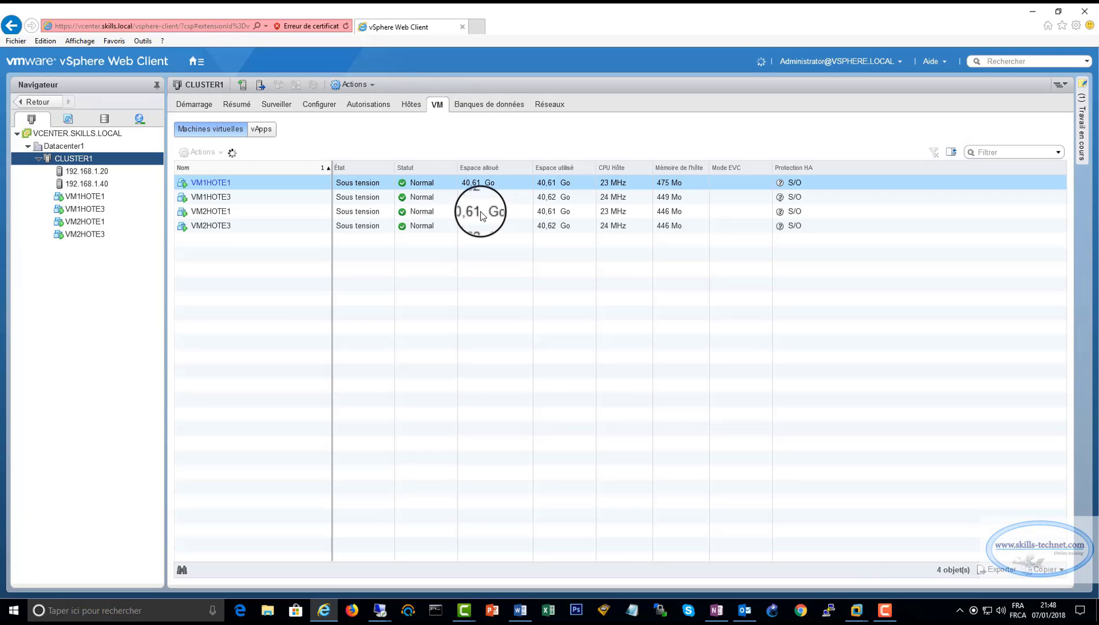
pyautogui.click(234, 186)
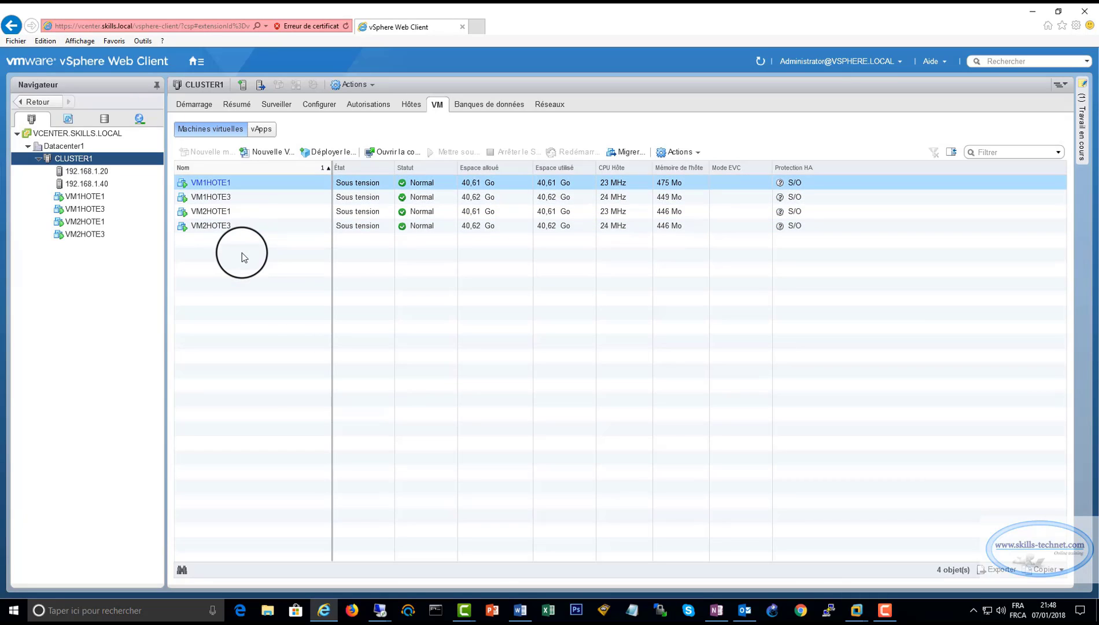
pyautogui.click(109, 171)
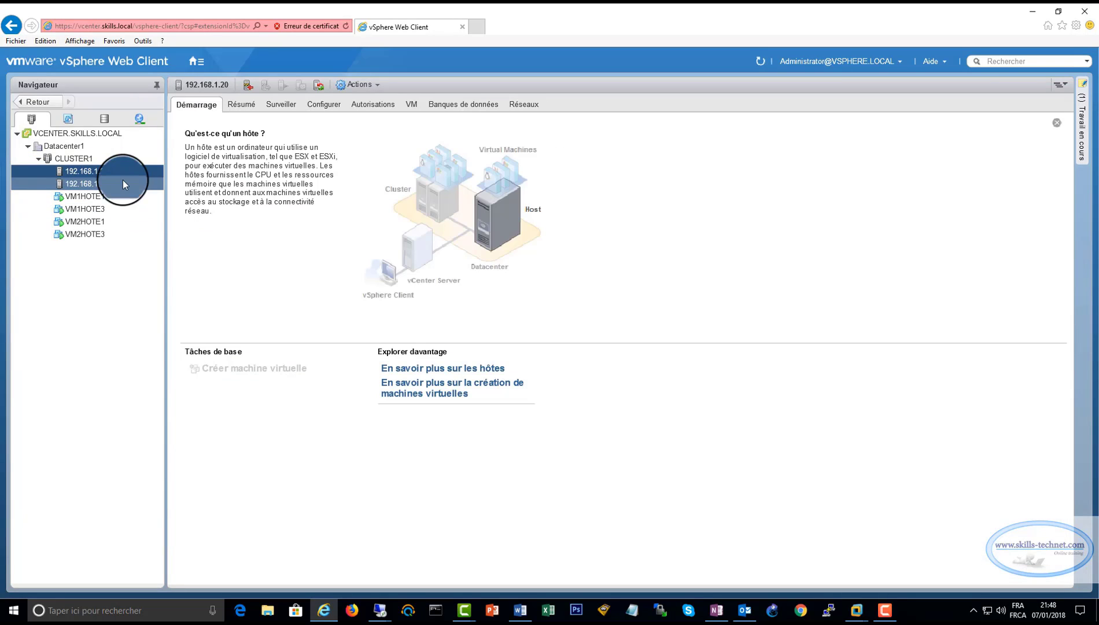
pyautogui.click(99, 183)
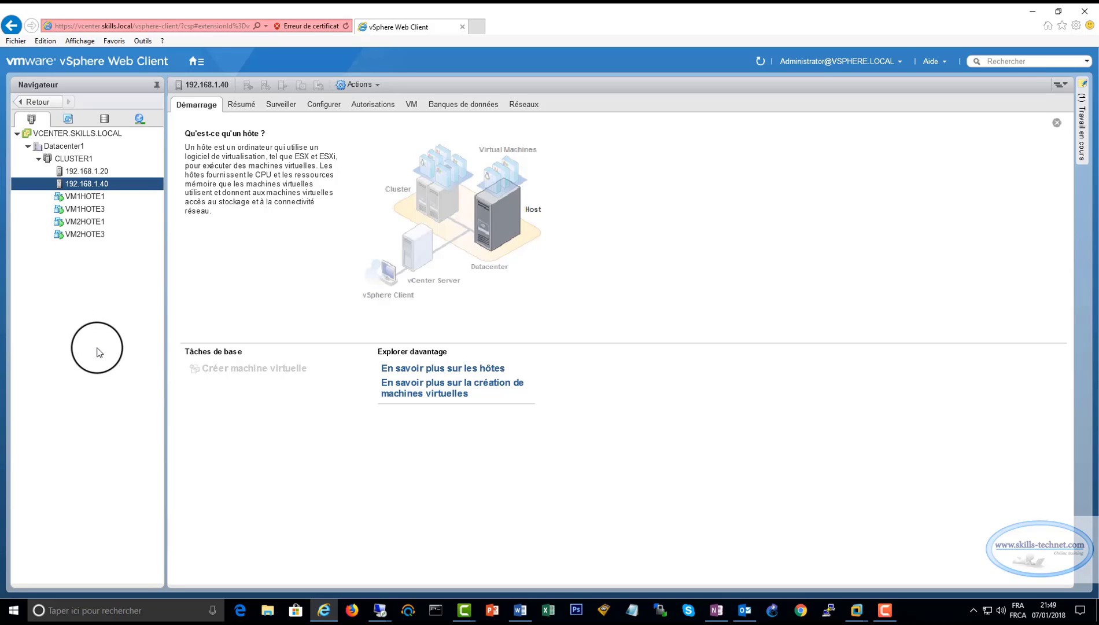
# In CLUSTER1's Paramètres, edit vSphere DRS and tick Activer vSphere DRS (Entièrement automatisé).
pyautogui.rightClick(78, 161)
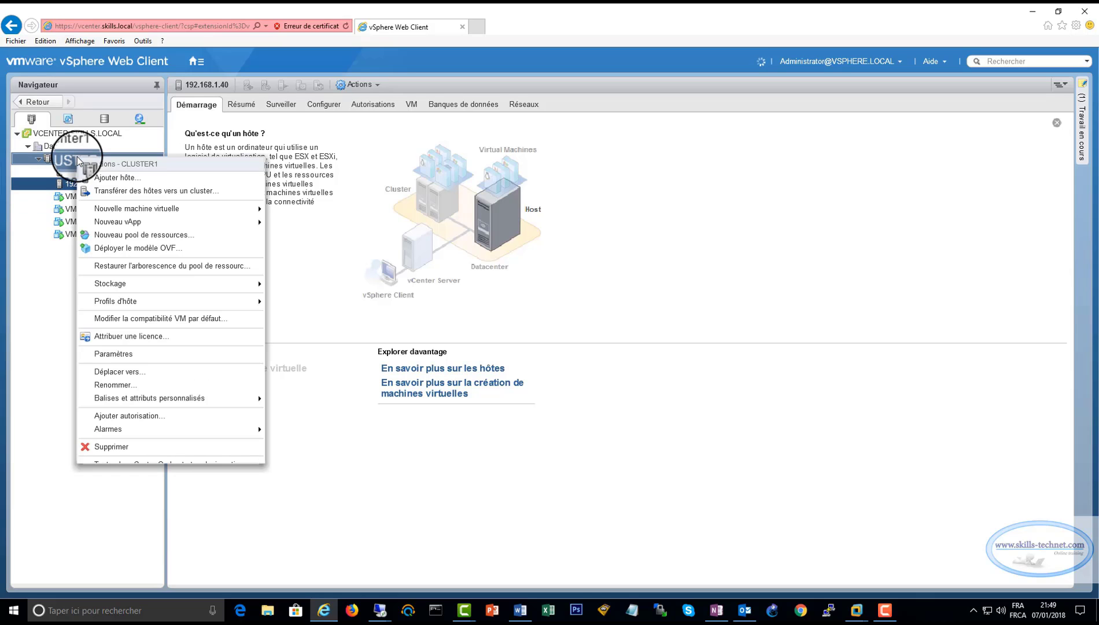
pyautogui.click(114, 353)
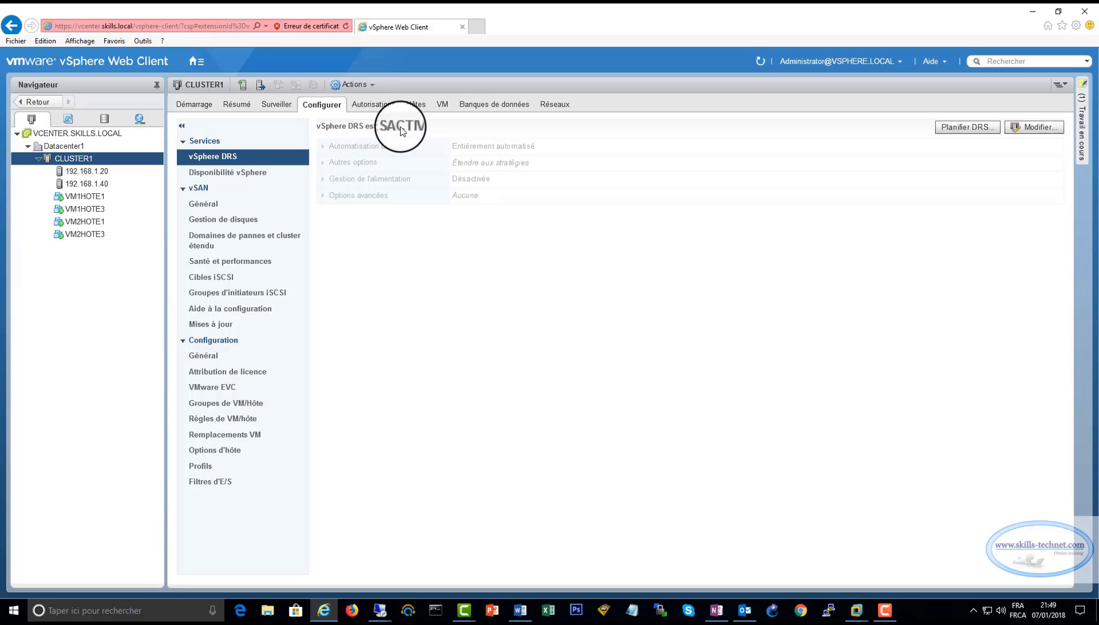
pyautogui.click(1036, 126)
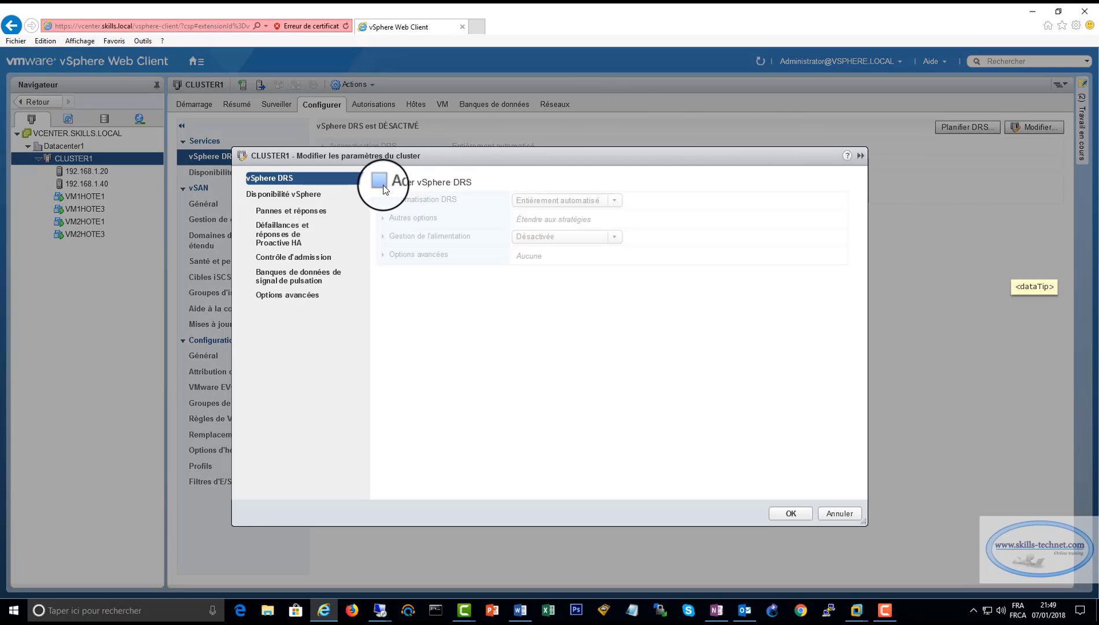
pyautogui.click(381, 183)
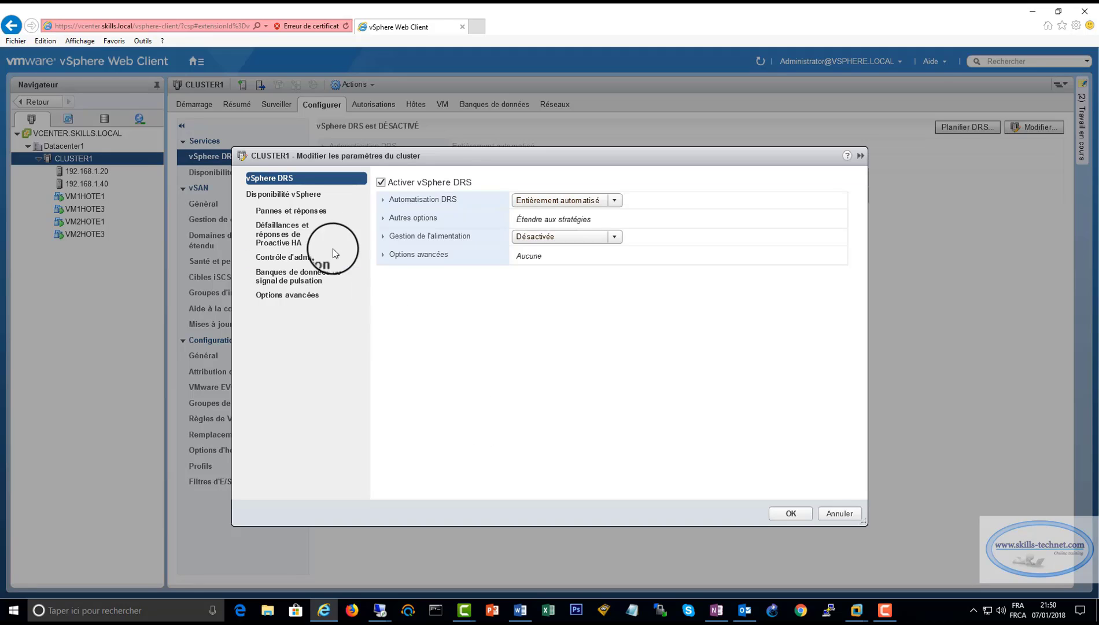
# Under Disponibilité vSphere, tick Activer vSphere HA and Démarrer Proactive HA, then save.
pyautogui.click(293, 195)
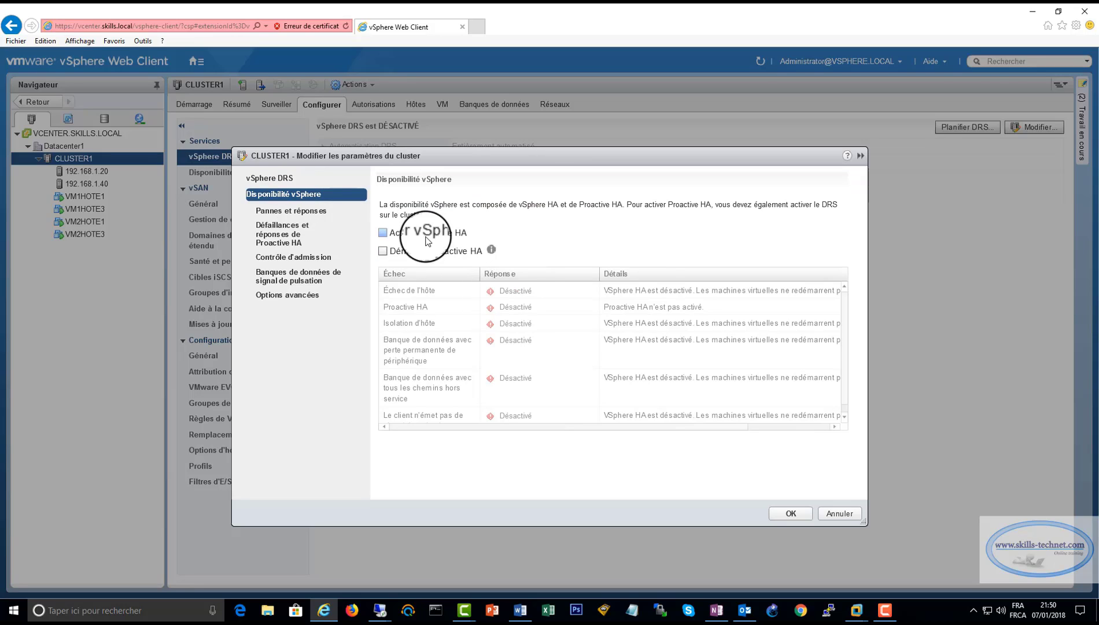
pyautogui.click(383, 232)
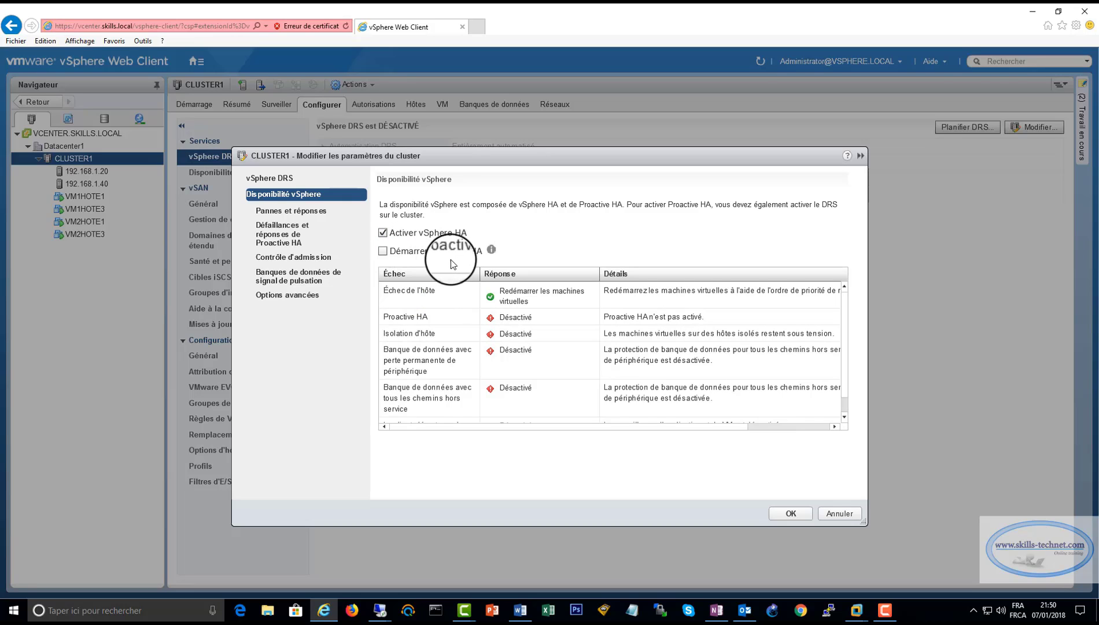
pyautogui.click(383, 250)
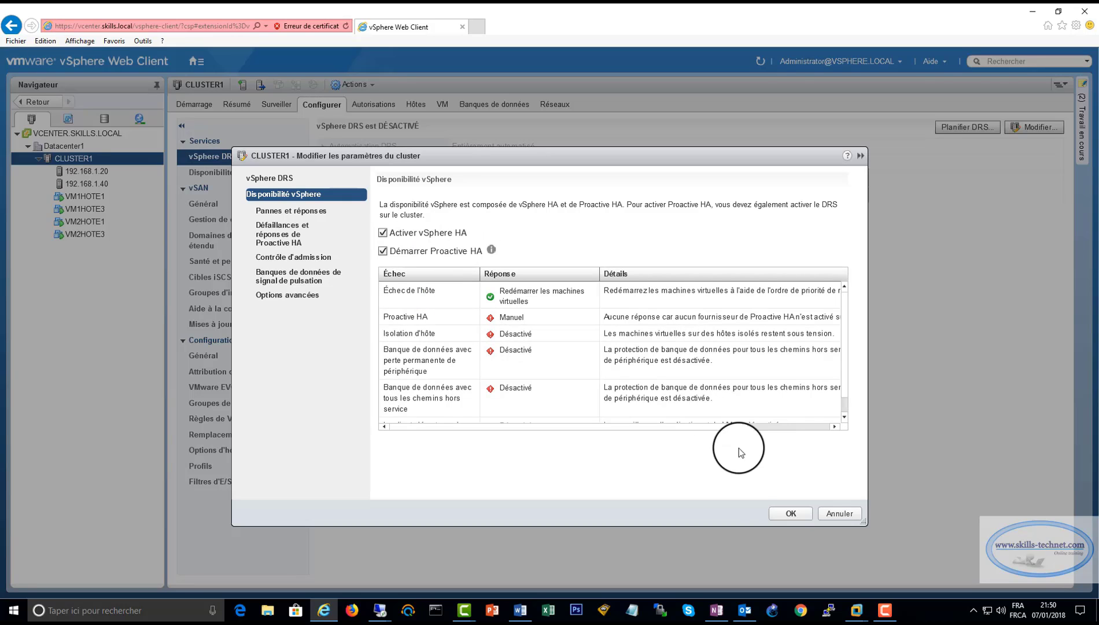
pyautogui.click(774, 513)
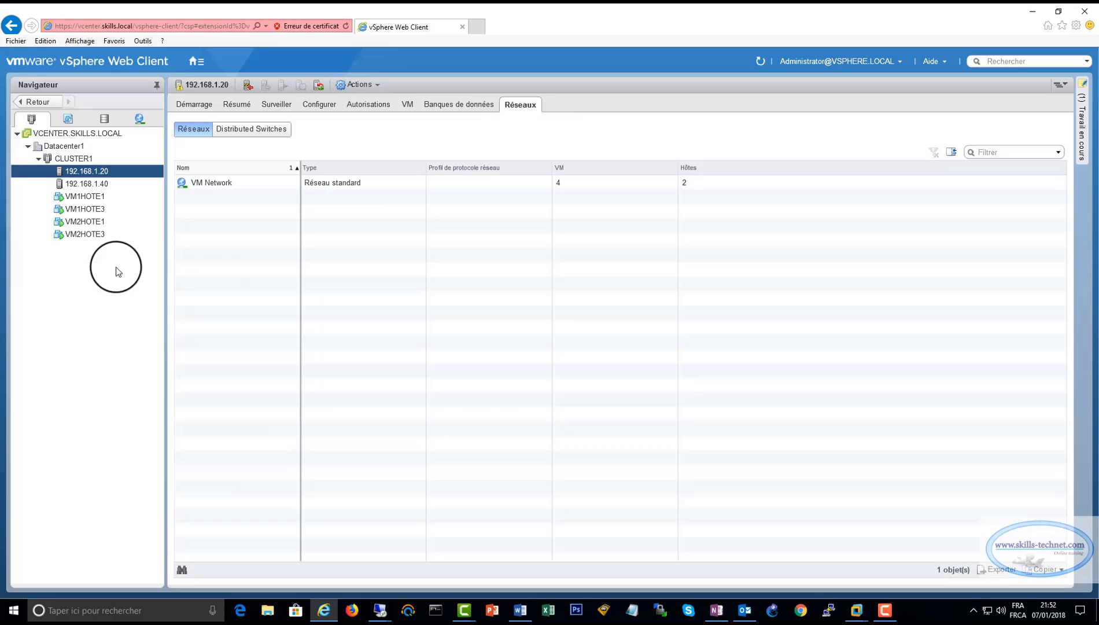
# Add a VMkernel adapter on the existing switch to 192.168.1.20, labelled VMkernel 2, with vMotion ticked.
pyautogui.rightClick(92, 171)
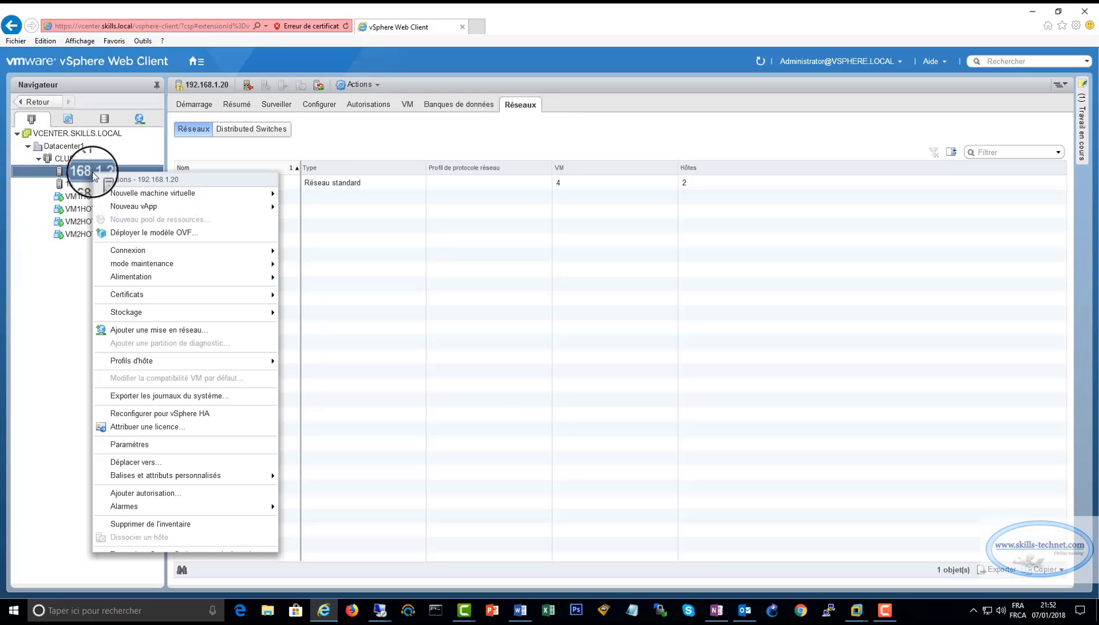
pyautogui.click(117, 335)
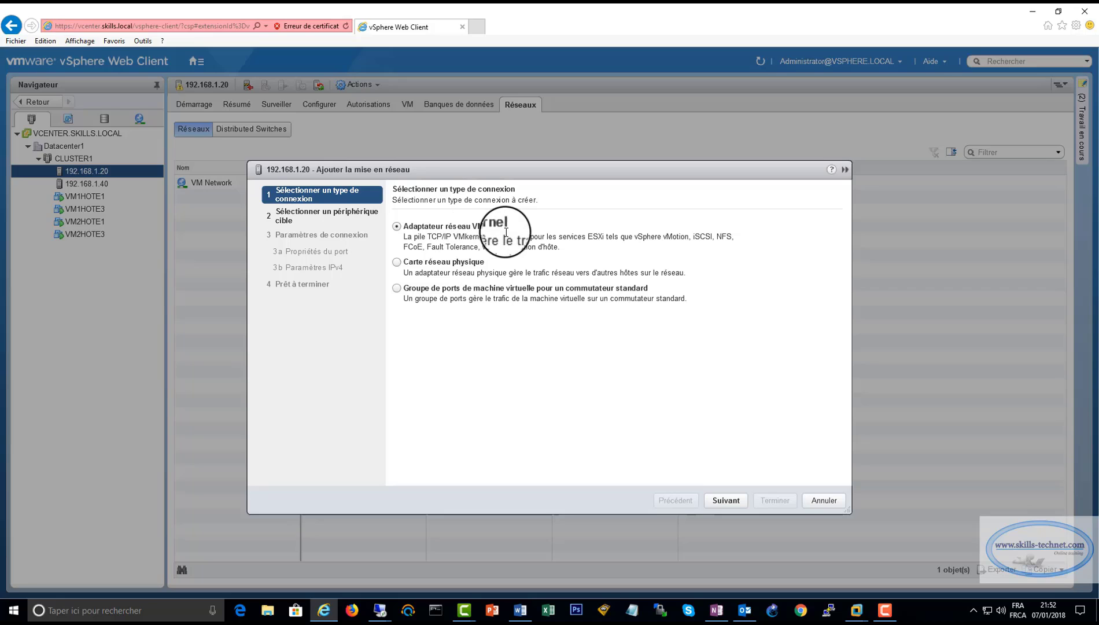
pyautogui.click(726, 500)
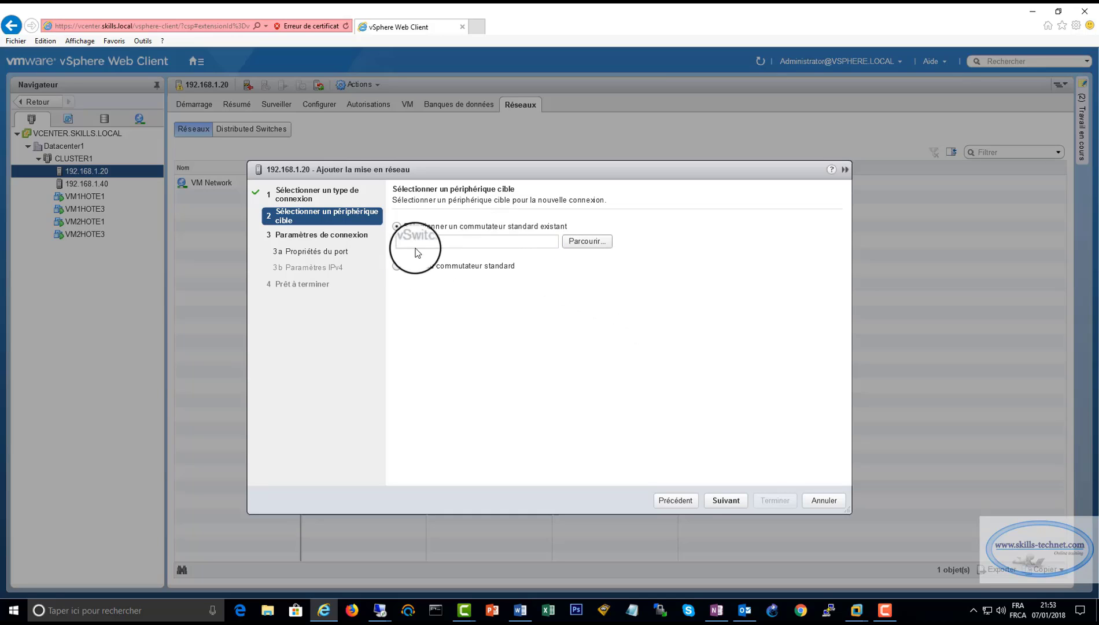
pyautogui.click(725, 501)
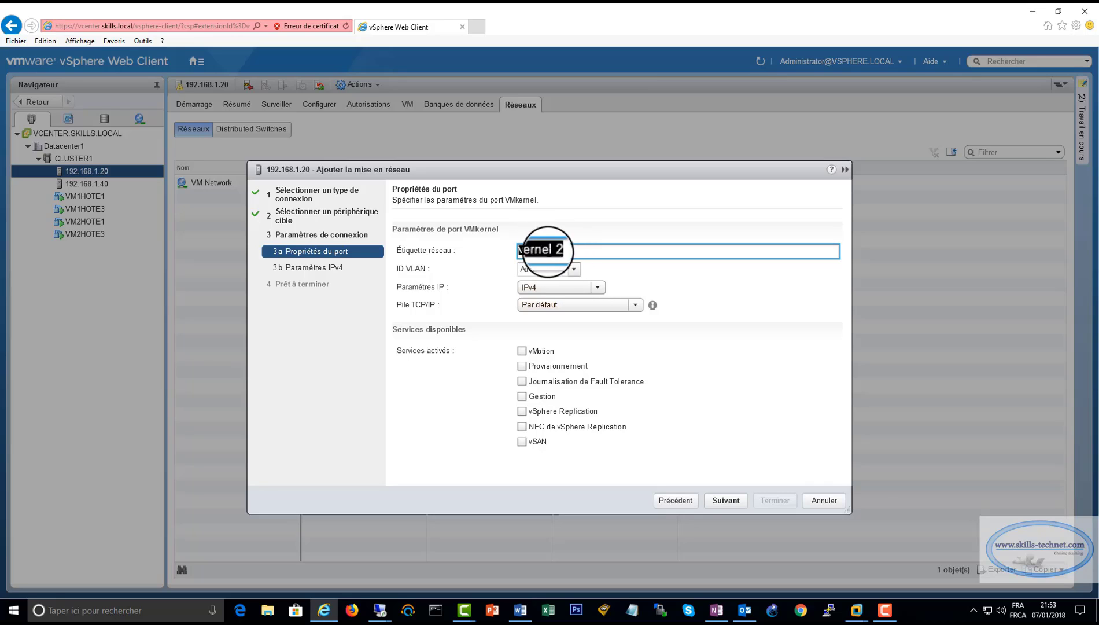
pyautogui.click(564, 252)
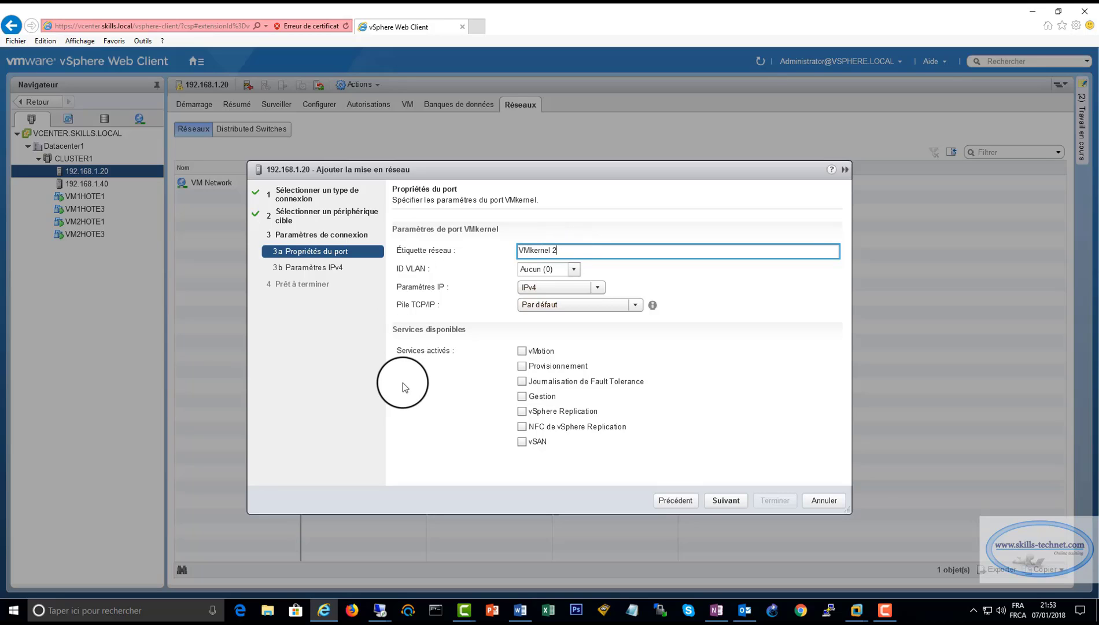
pyautogui.click(522, 350)
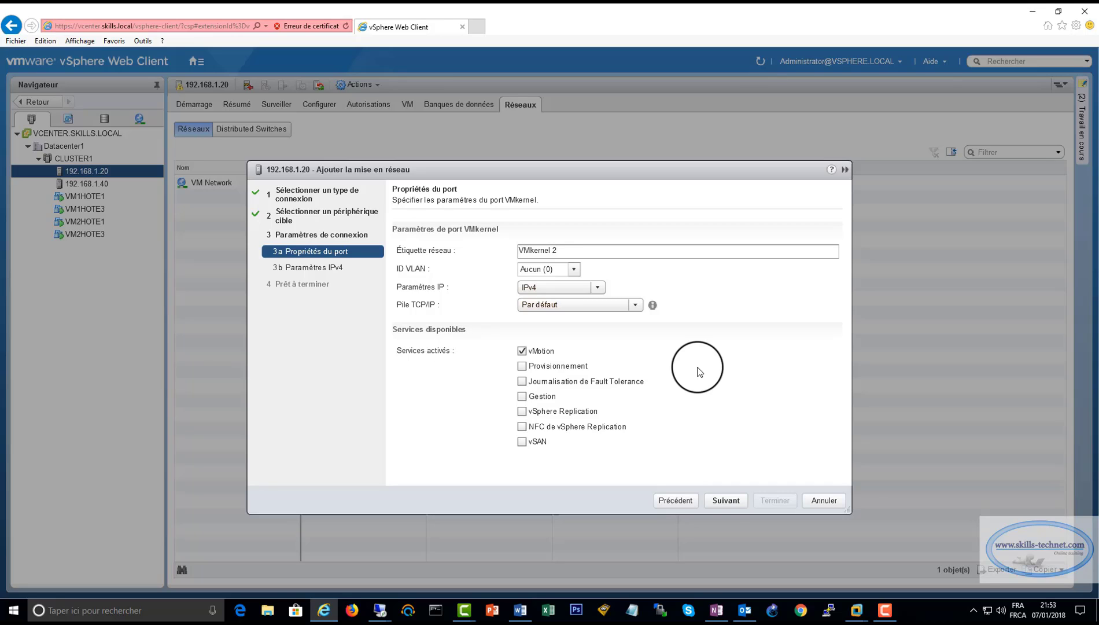
# Give the new vMotion VMkernel adapter static IPv4 192.168.1.22, mask 255.255.255.0, and create it.
pyautogui.click(727, 495)
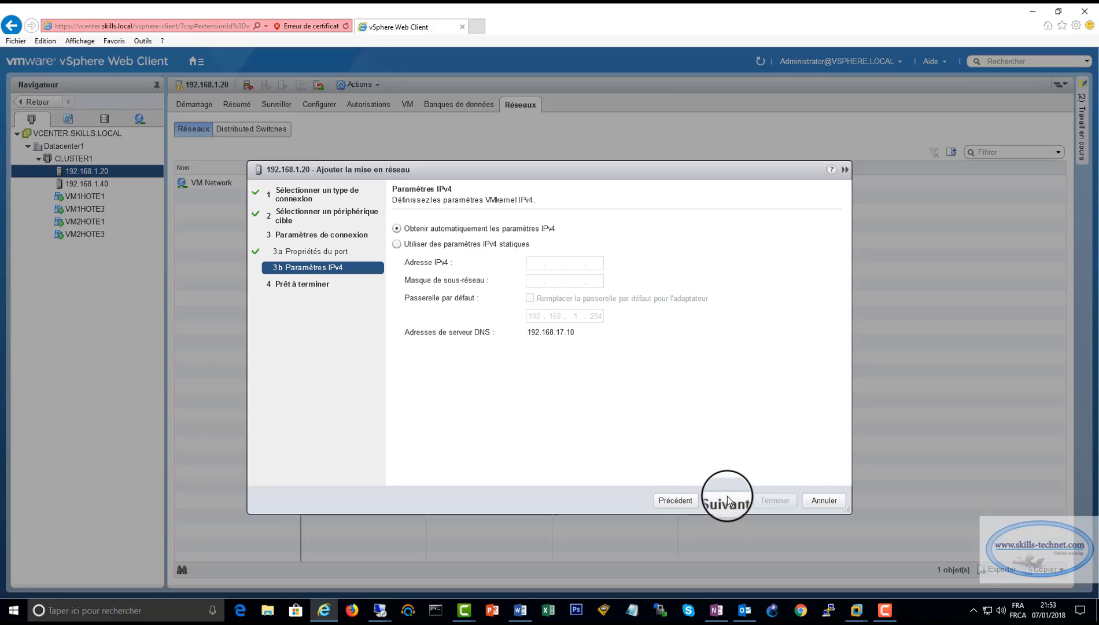
pyautogui.click(398, 244)
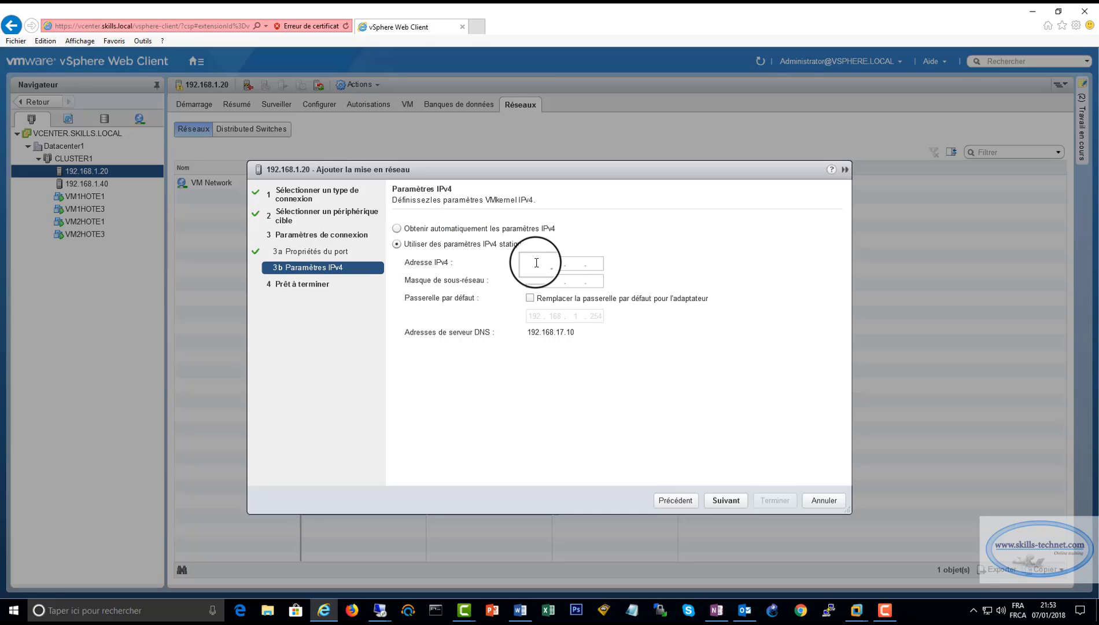
pyautogui.click(536, 263)
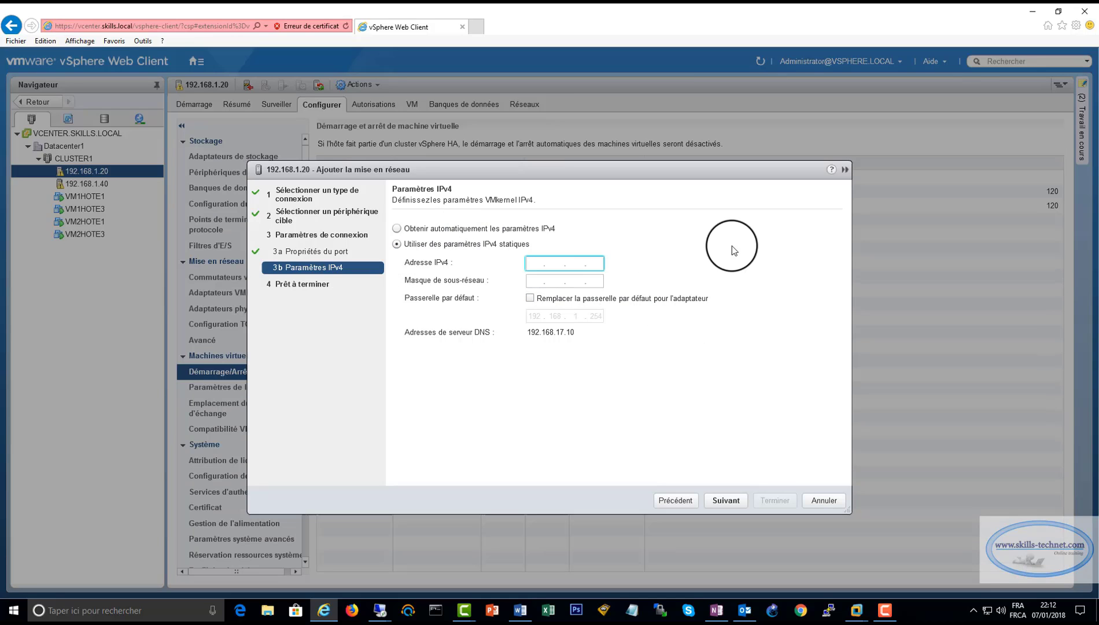
pyautogui.write('192 . 168')
pyautogui.press('Tab')
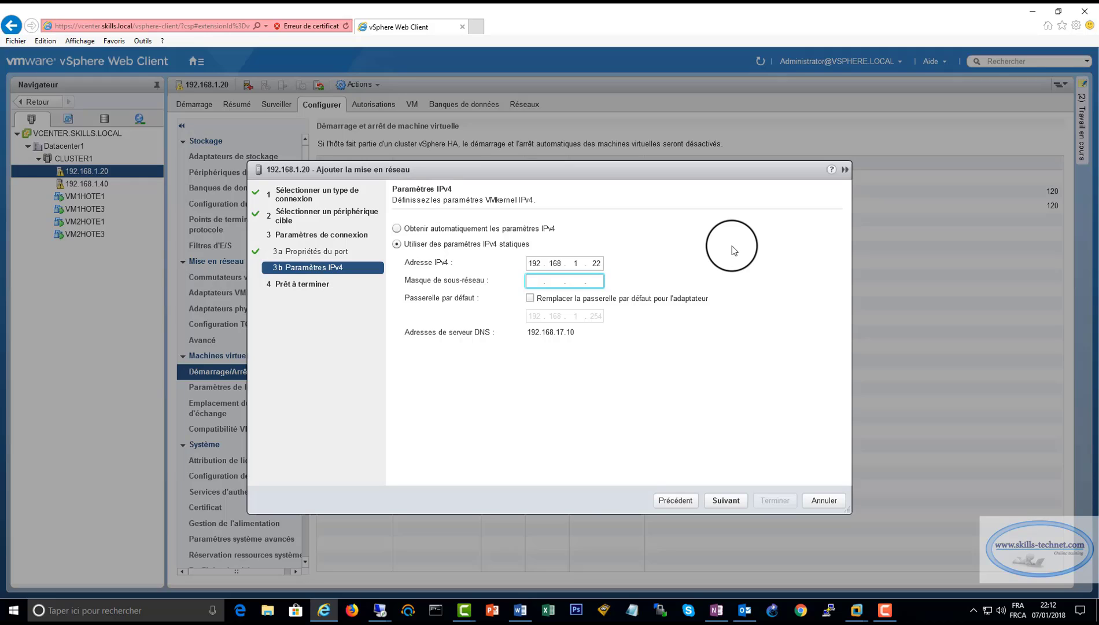
pyautogui.write('255 . 255 . 255 . 0')
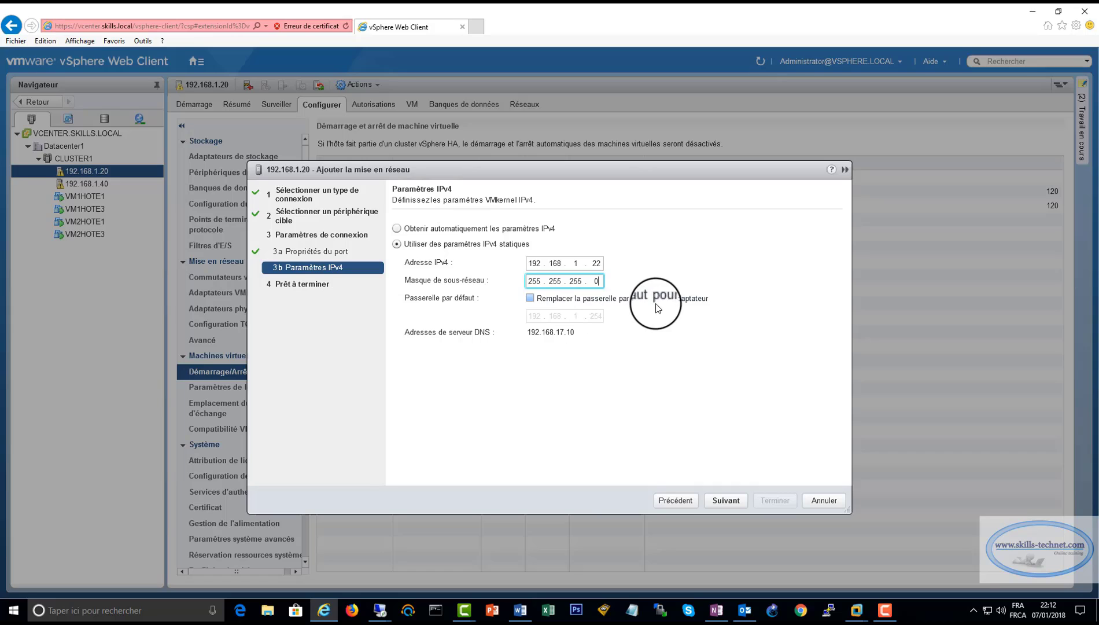
pyautogui.click(727, 500)
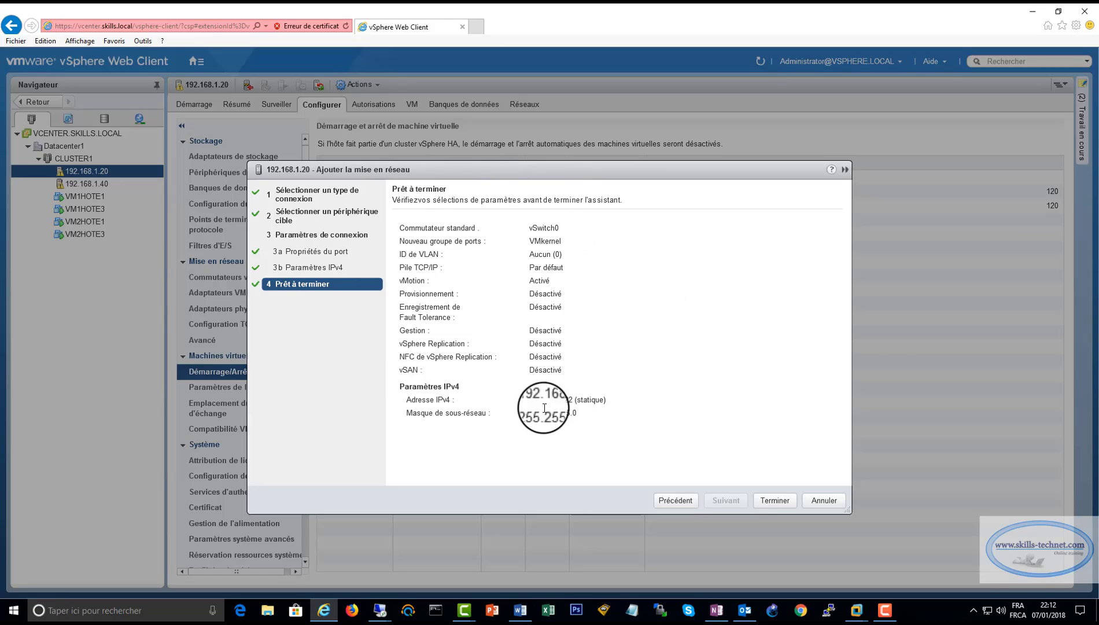
pyautogui.click(782, 502)
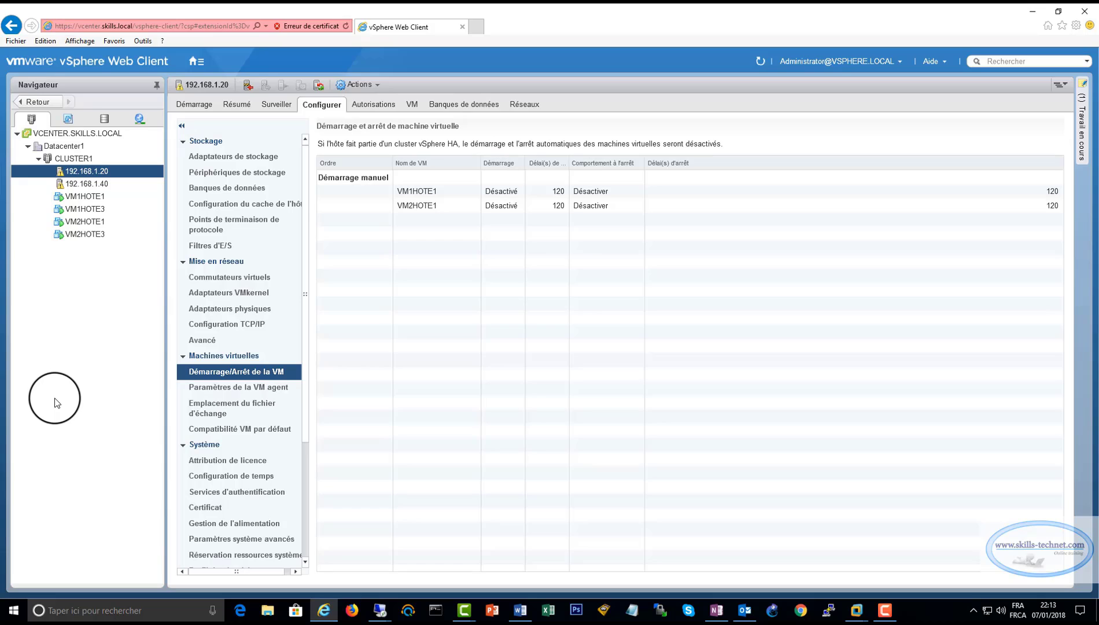
# Select host 192.168.1.40 in the Navigator to show its configuration.
pyautogui.click(100, 184)
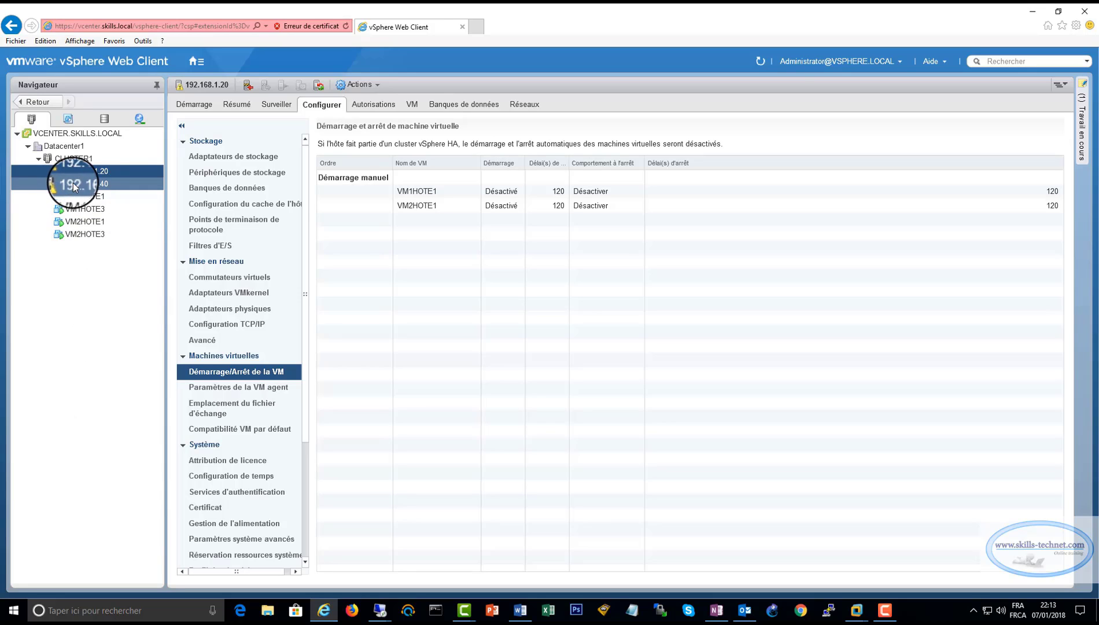
# Start adding a VMkernel adapter on vSwitch0 for host 192.168.1.40 with vMotion enabled.
pyautogui.rightClick(107, 185)
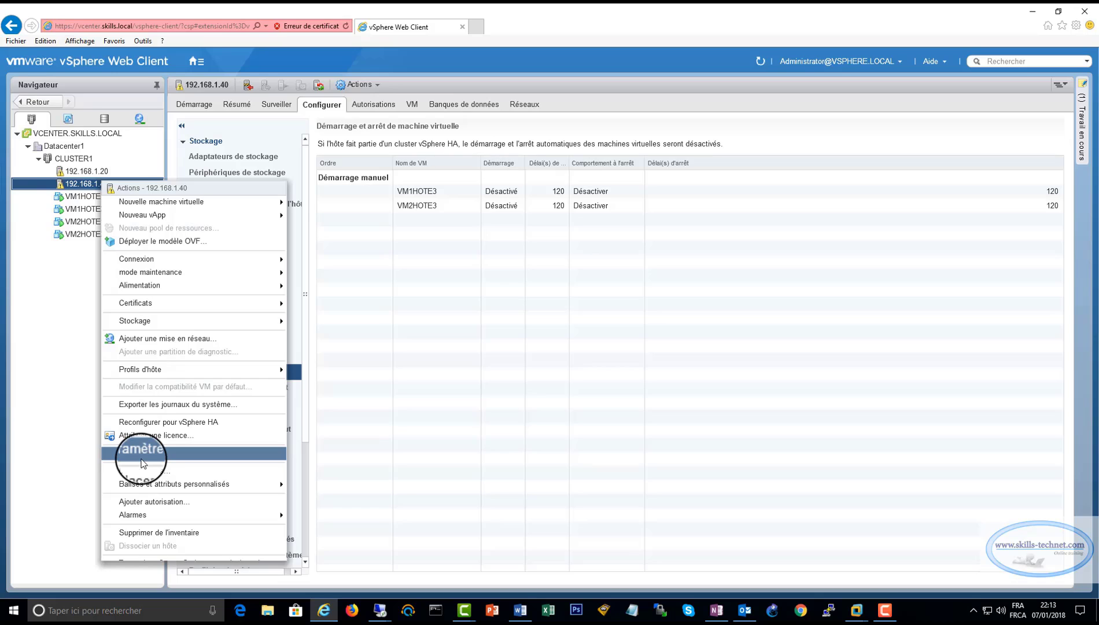
pyautogui.click(156, 338)
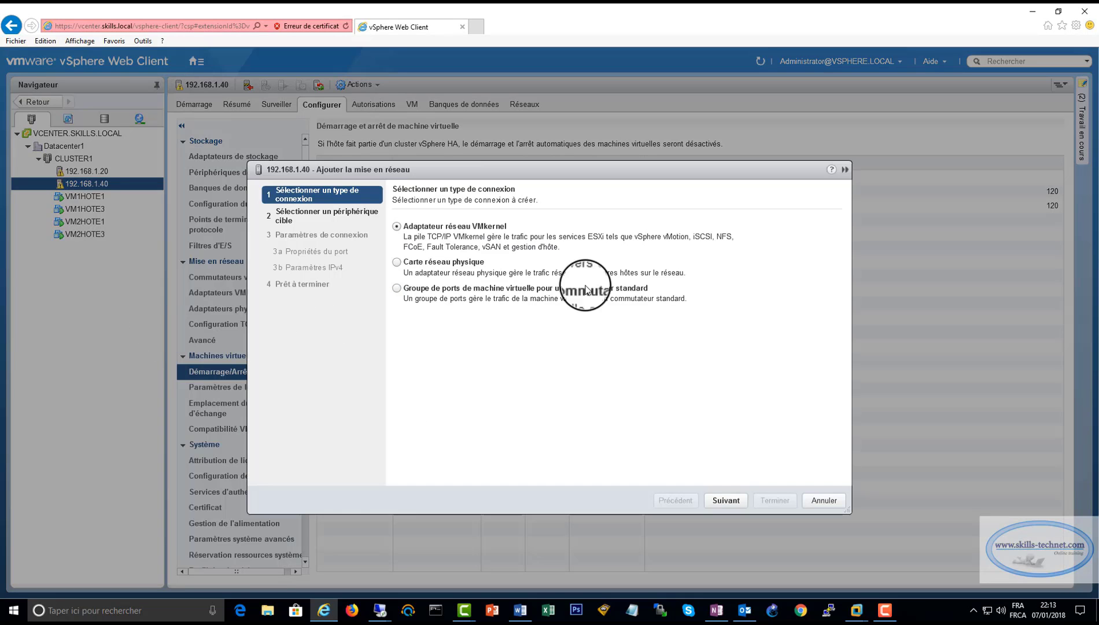
pyautogui.click(737, 503)
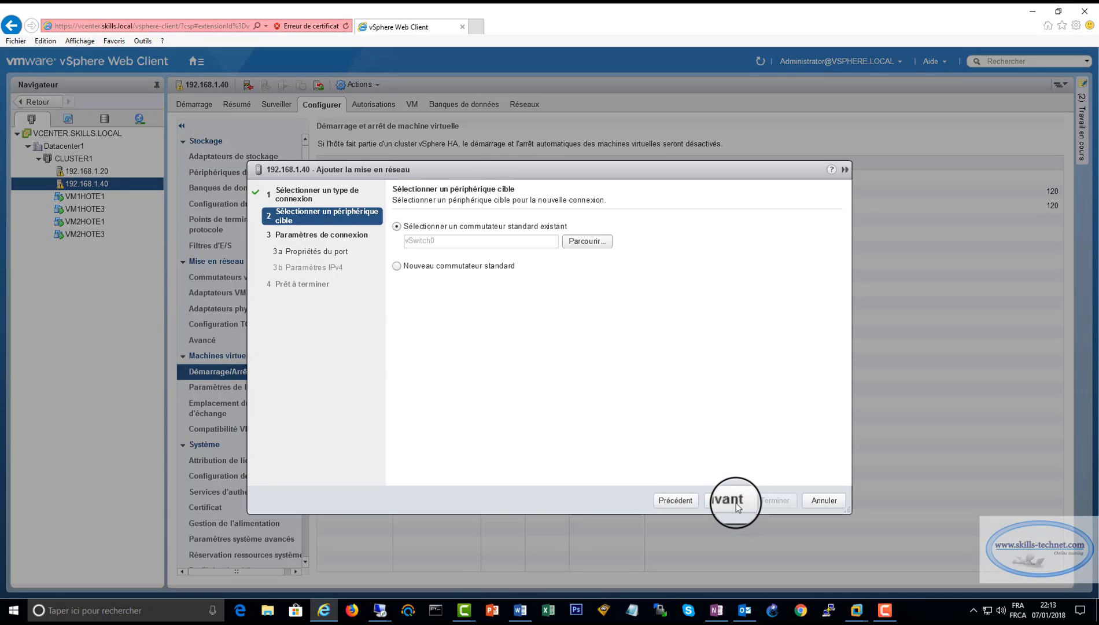
pyautogui.click(736, 502)
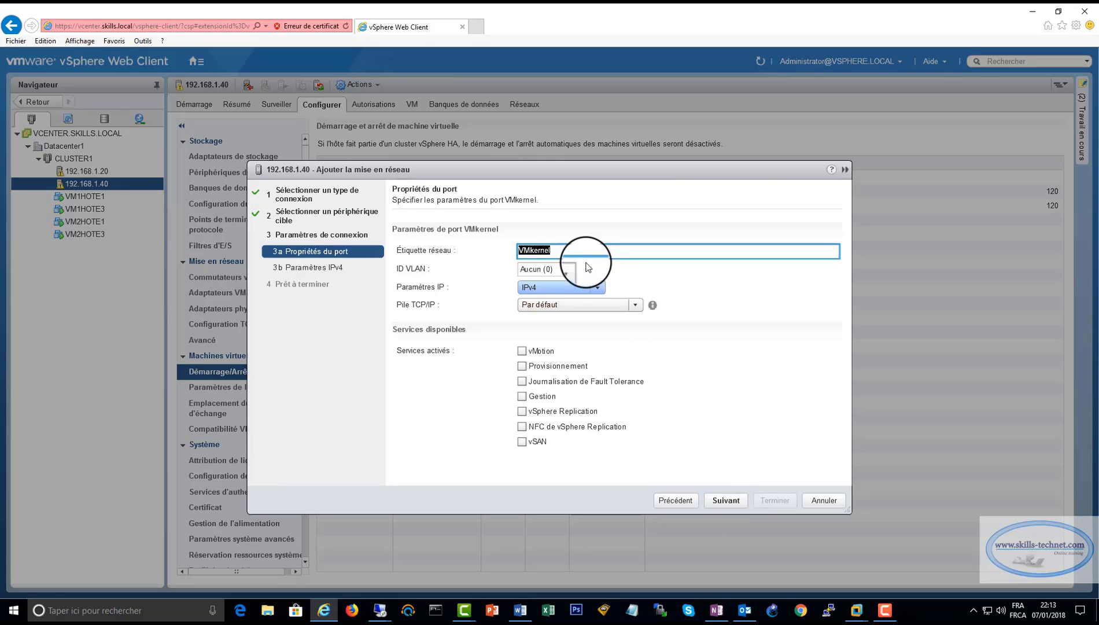
pyautogui.click(523, 352)
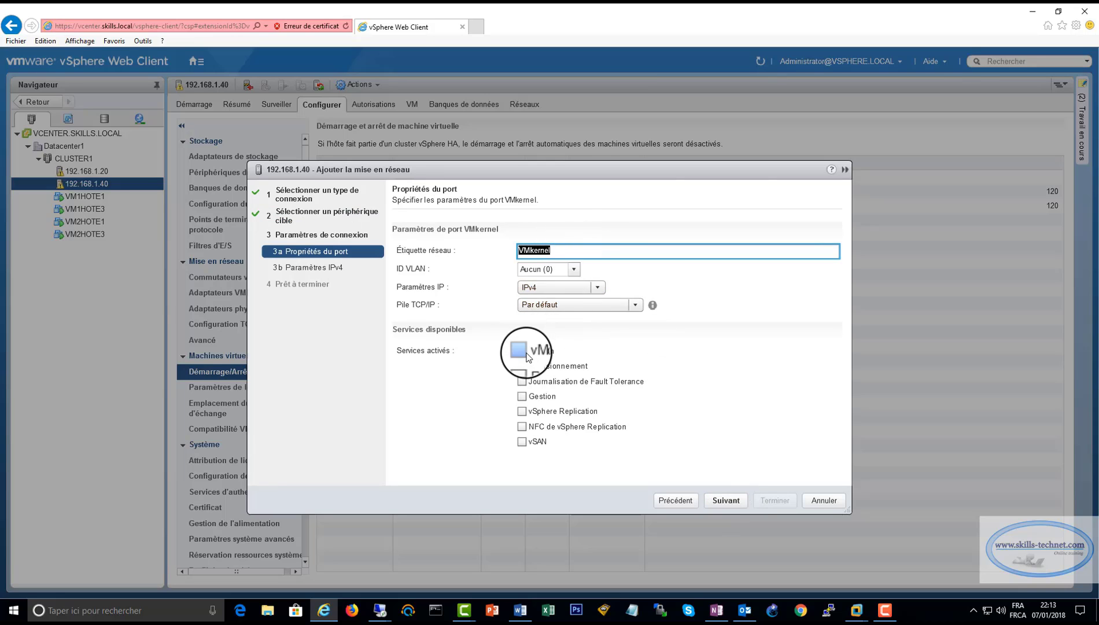
pyautogui.click(731, 502)
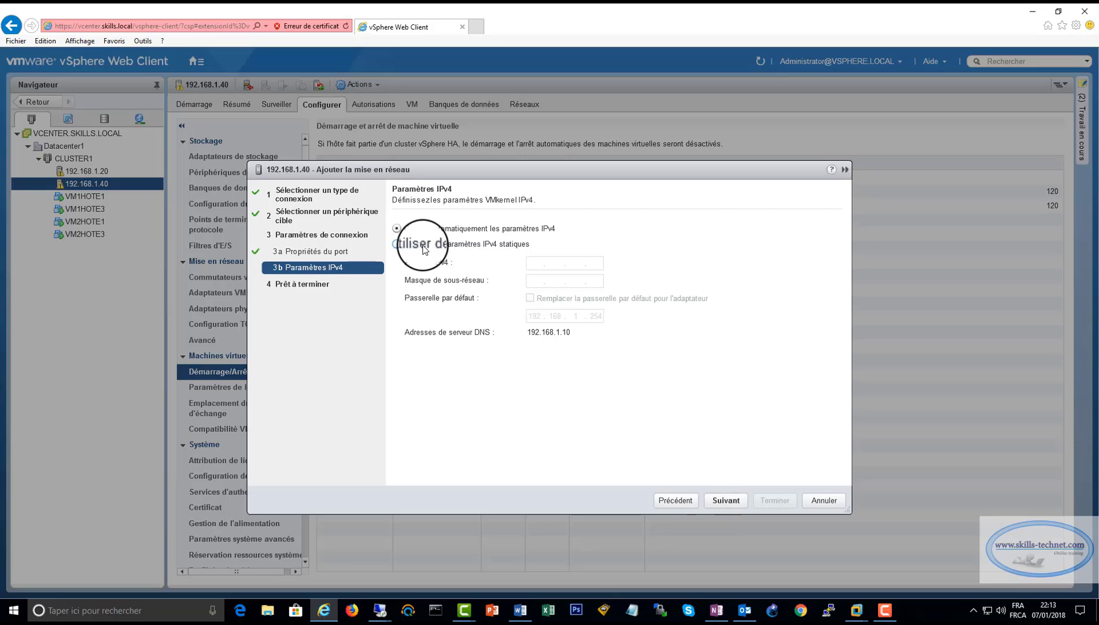
# Assign the adapter static IPv4 192.168.1.42 with mask 255.255.255.0 and create it.
pyautogui.click(397, 244)
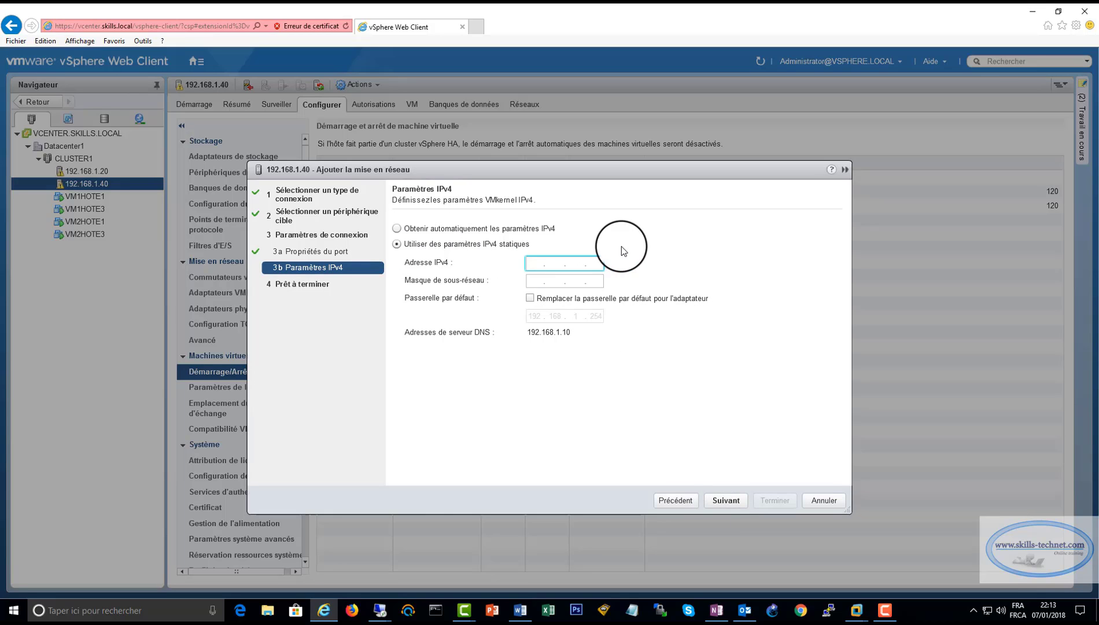
pyautogui.write('192.168.1.42')
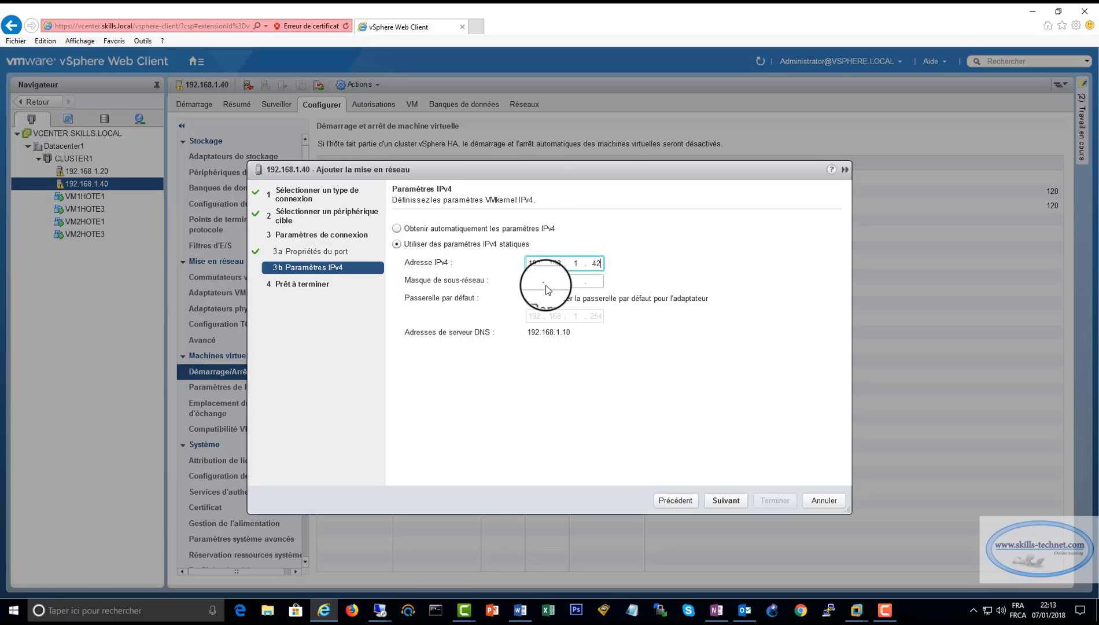
pyautogui.click(537, 280)
pyautogui.write('255 . 25')
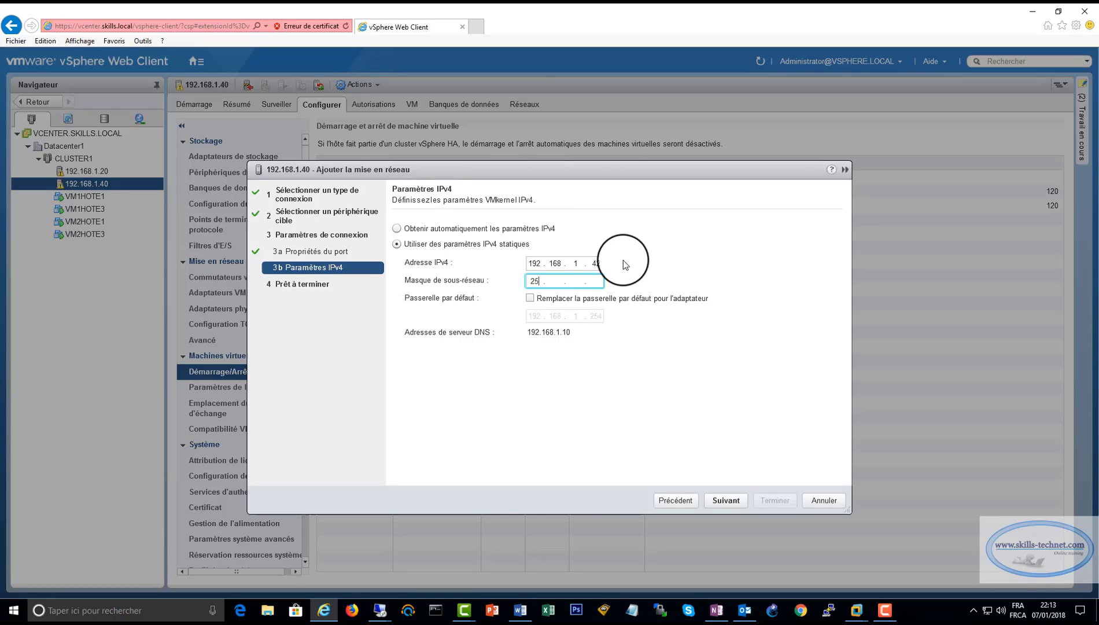
pyautogui.write('5 . 255')
pyautogui.click(728, 501)
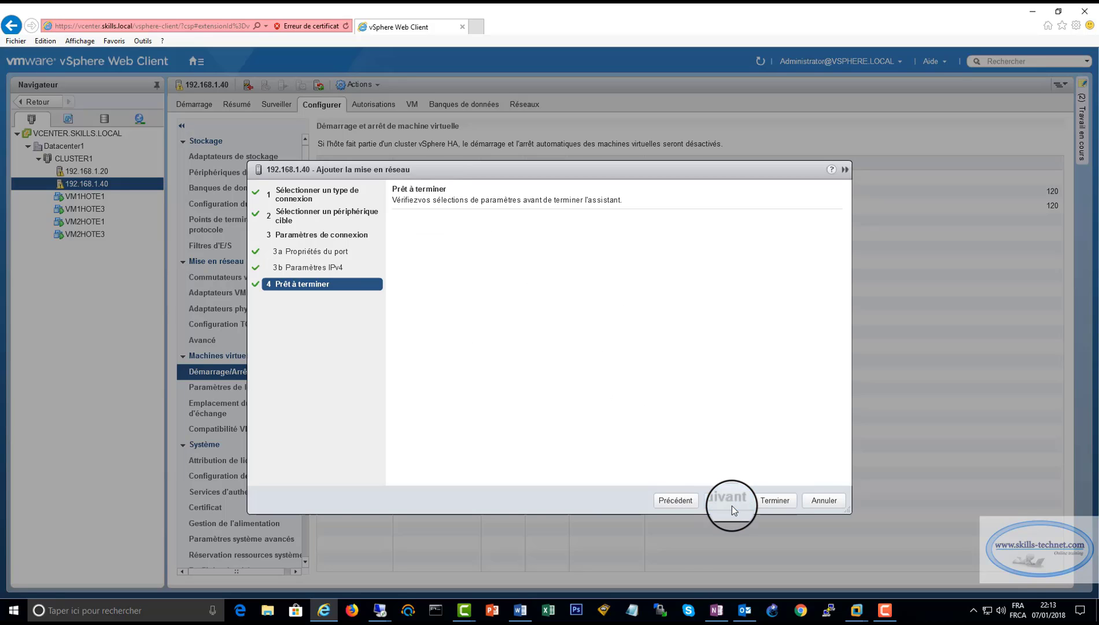
pyautogui.click(763, 503)
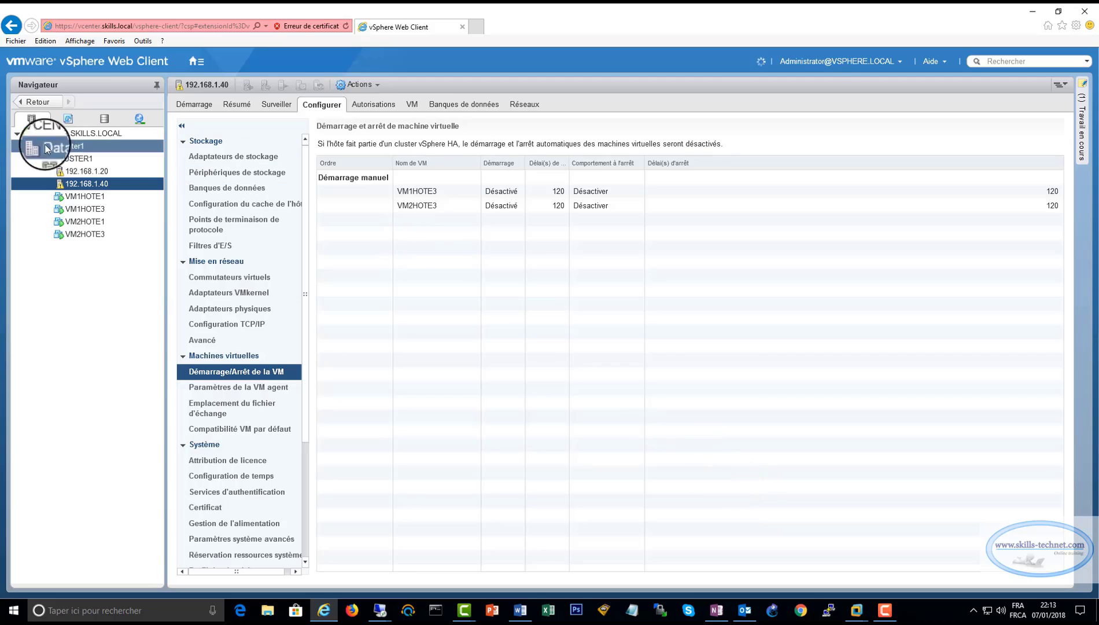
# Open the VMkernel adapters list in host 192.168.1.20's configuration.
pyautogui.click(86, 173)
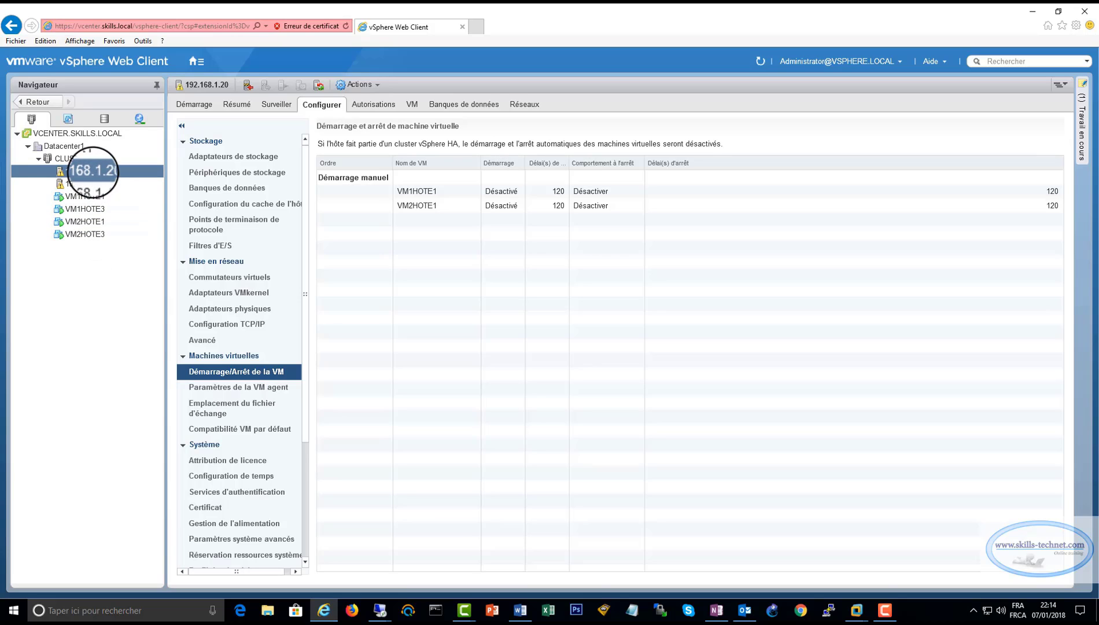
pyautogui.rightClick(93, 172)
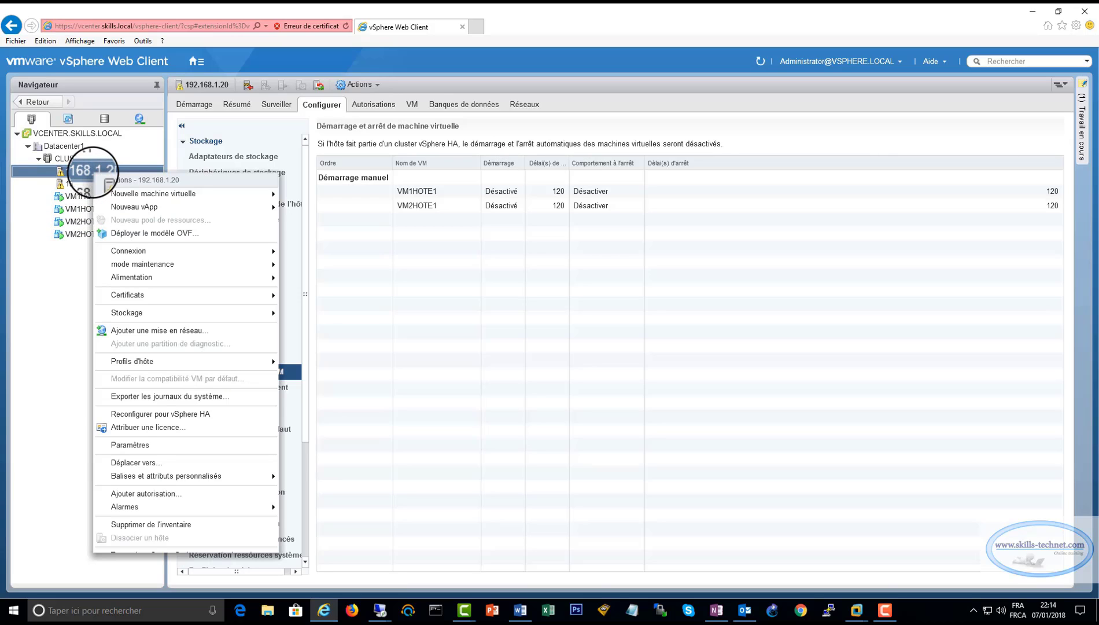
pyautogui.click(124, 444)
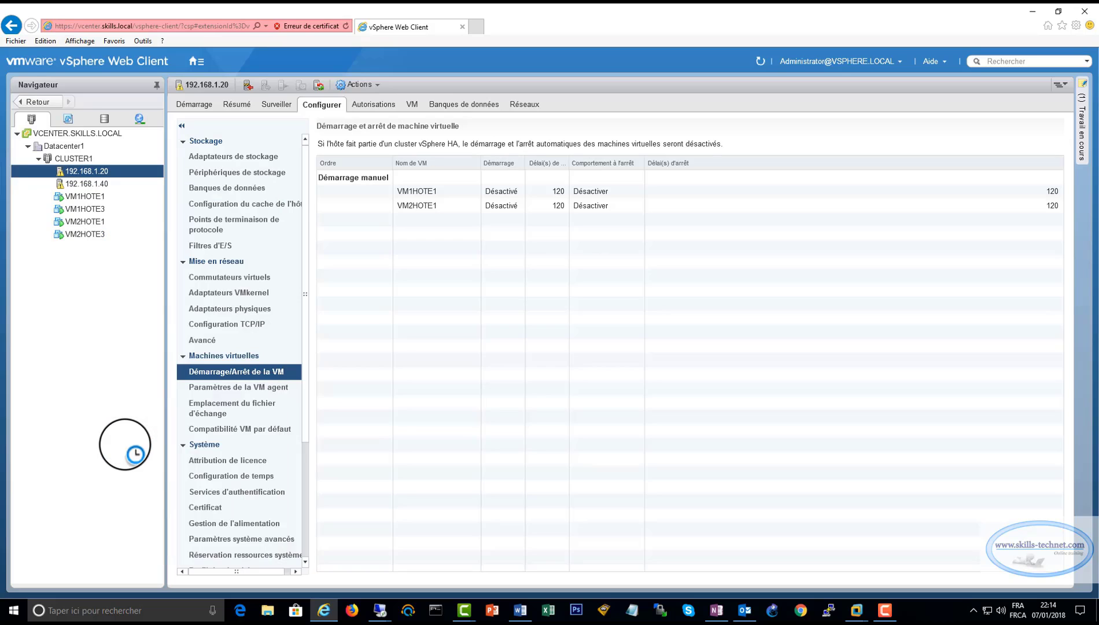
pyautogui.click(228, 278)
pyautogui.click(219, 293)
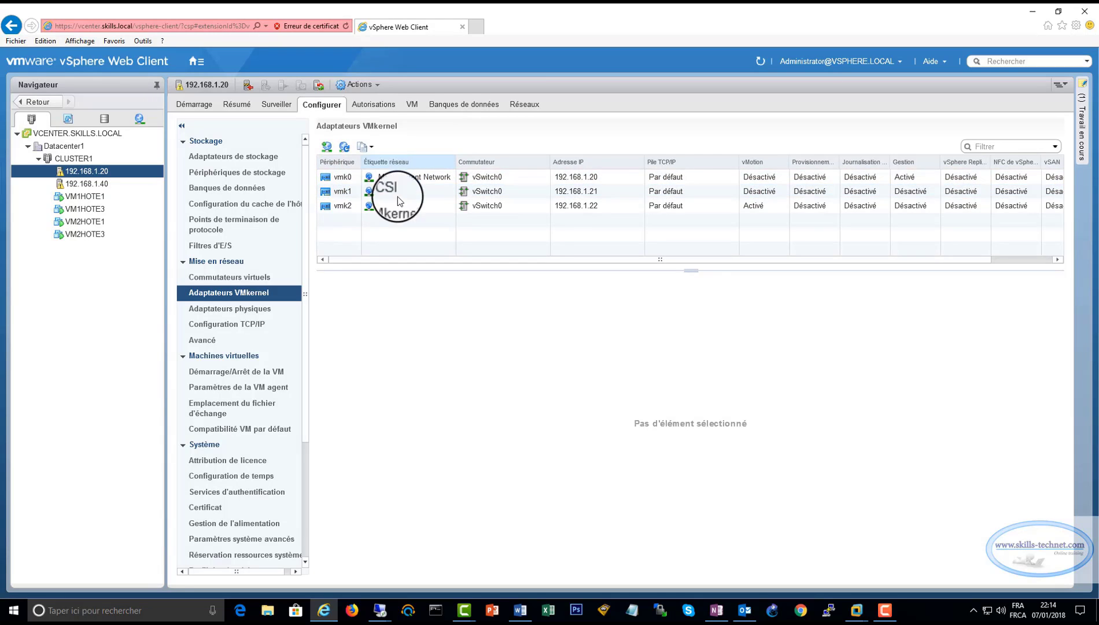
# Inspect adapters vmk0, vmk1 and vmk2, confirming vMotion on vmk2, then select host 192.168.1.40.
pyautogui.click(349, 182)
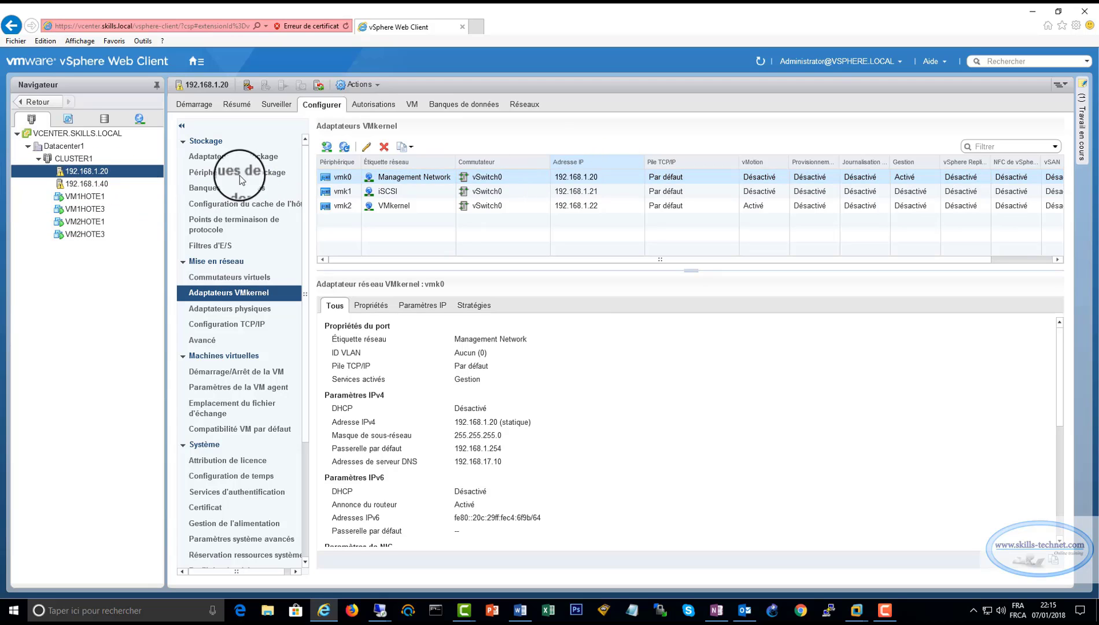
pyautogui.click(587, 193)
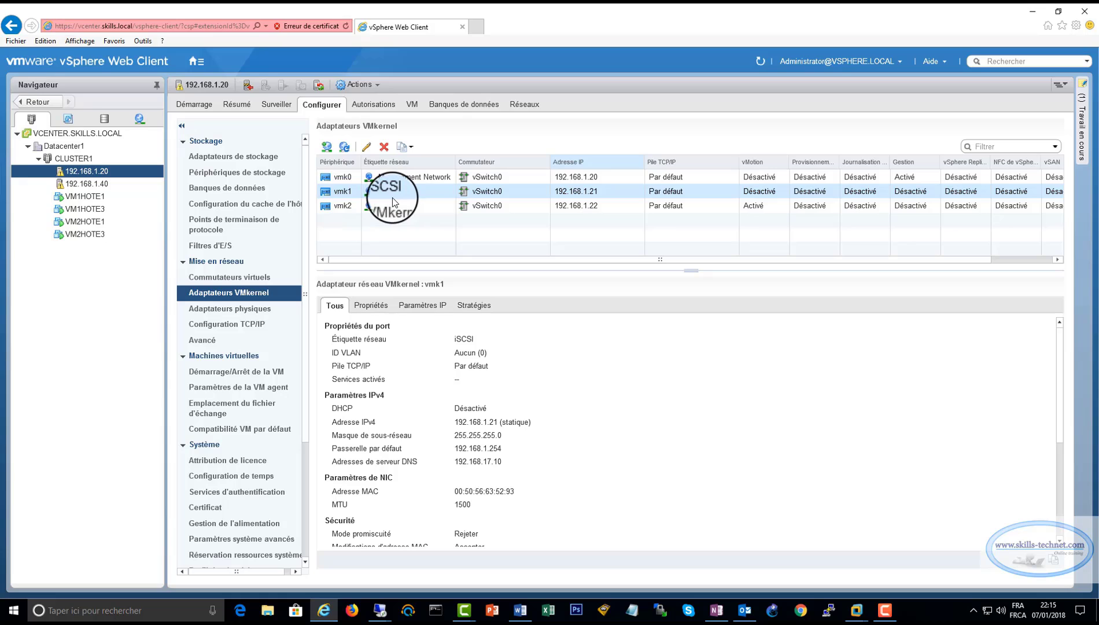
pyautogui.click(344, 207)
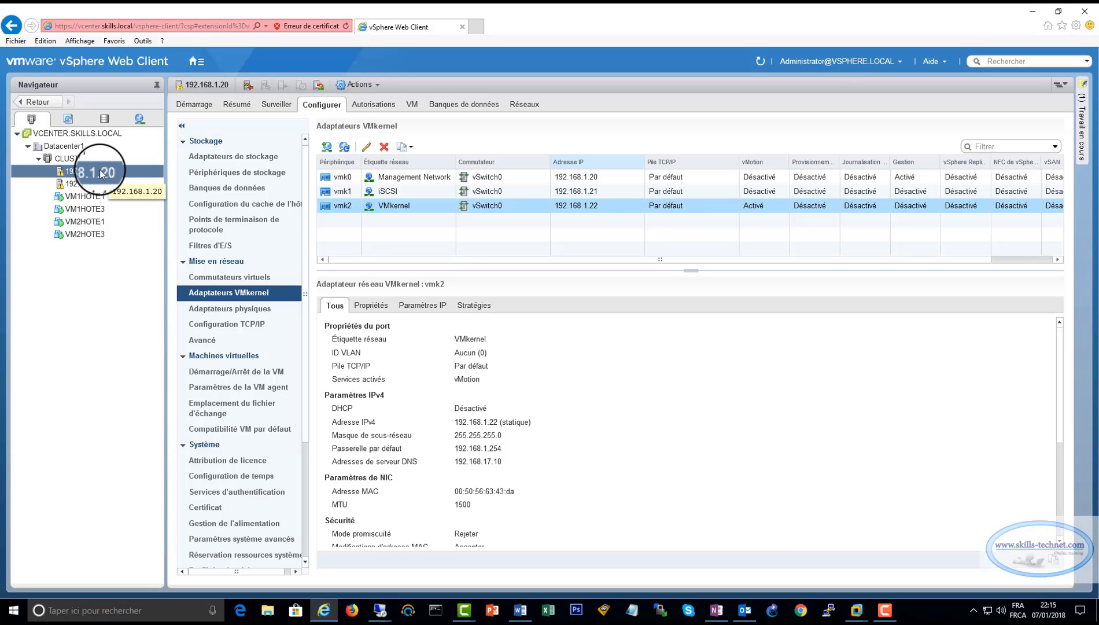
pyautogui.click(109, 185)
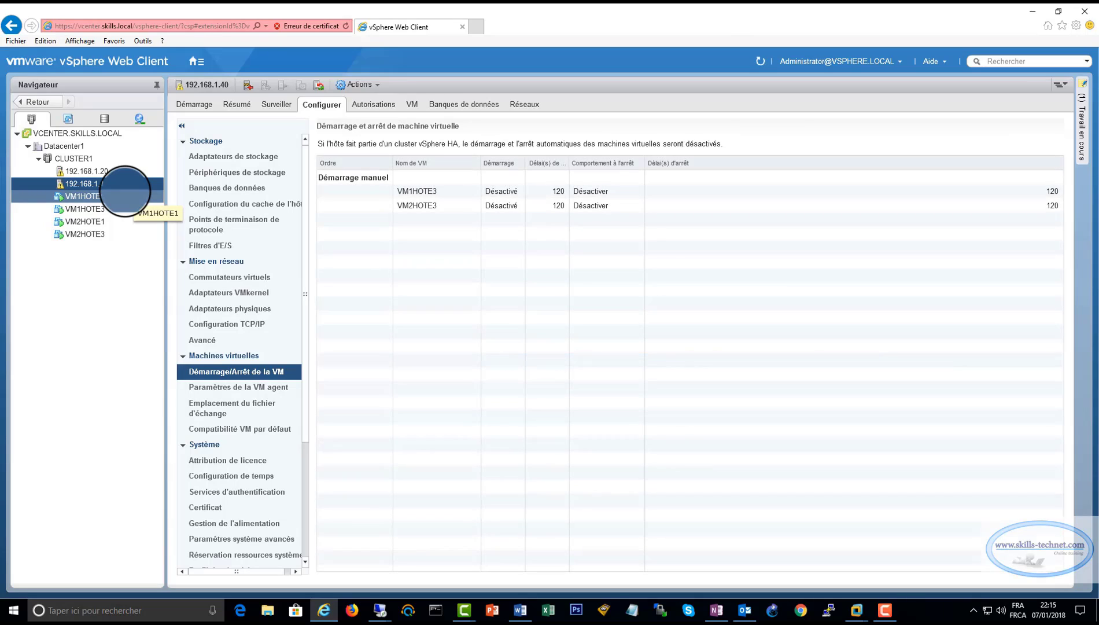
# List host 192.168.1.40's VMkernel adapters and inspect vMotion adapter vmk2 at 192.168.1.42.
pyautogui.click(226, 293)
pyautogui.click(337, 206)
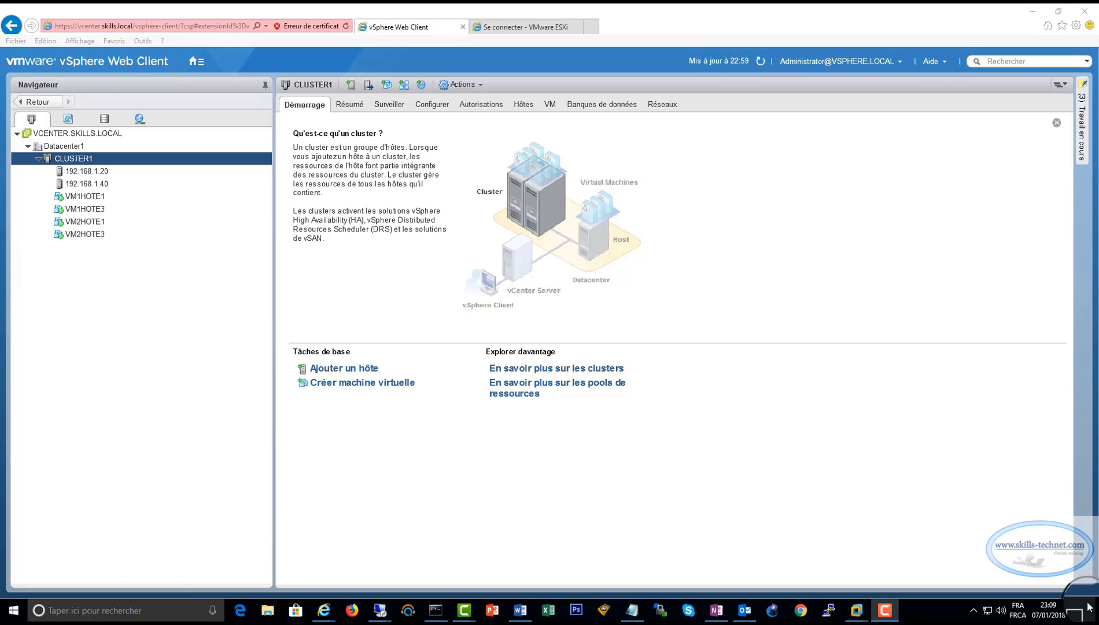
# Switch between hosts 192.168.1.20 and 192.168.1.40 to compare their VMs, ending on 192.168.1.20.
pyautogui.click(104, 172)
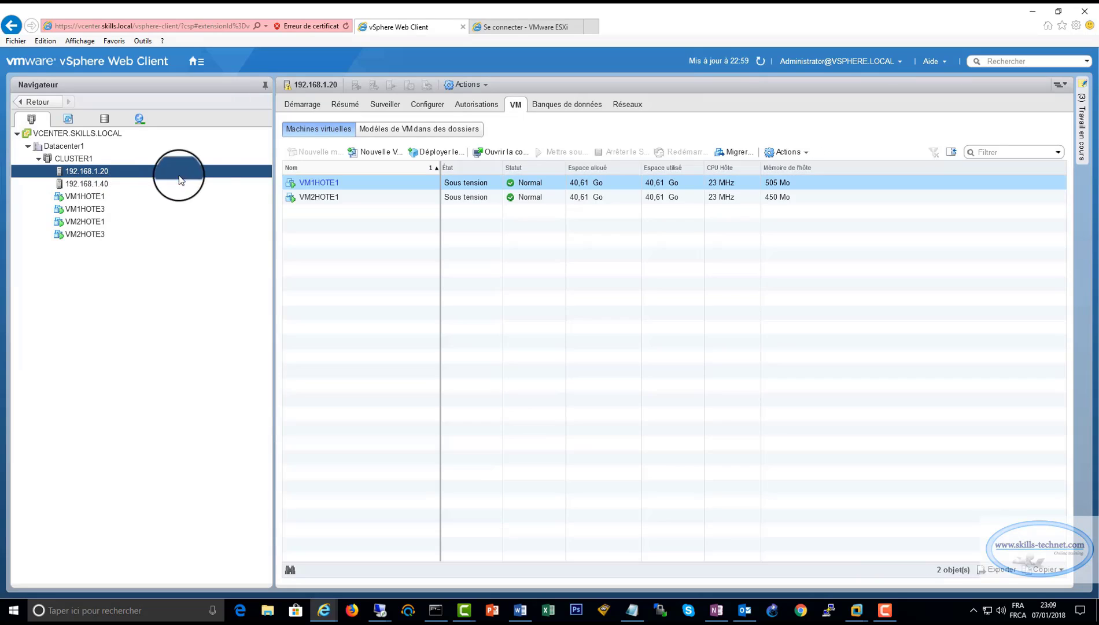
pyautogui.click(106, 184)
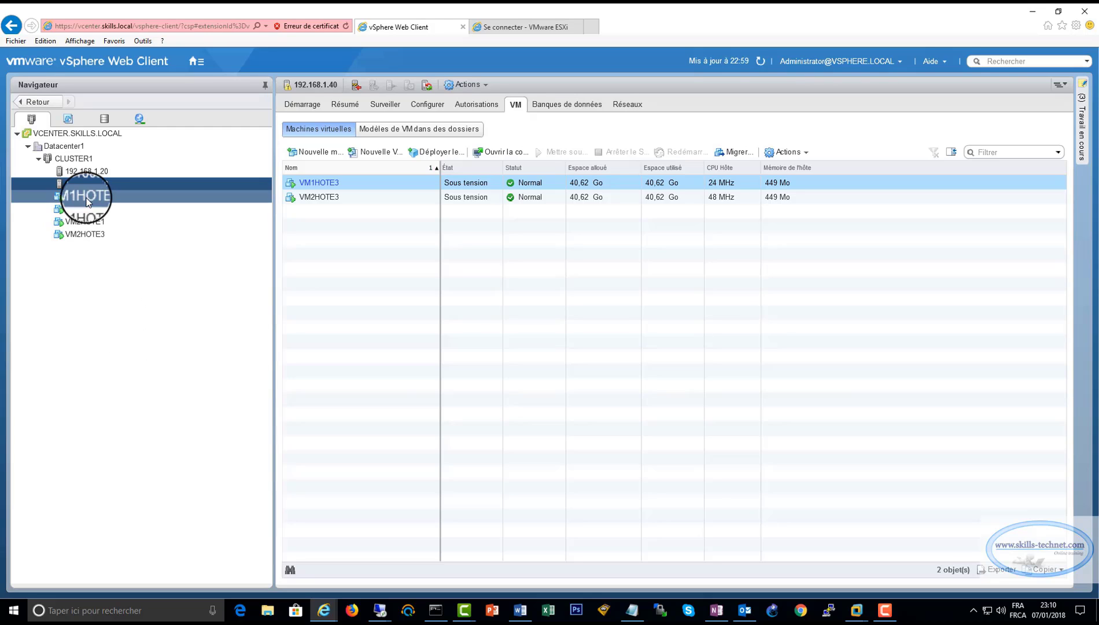
pyautogui.click(89, 172)
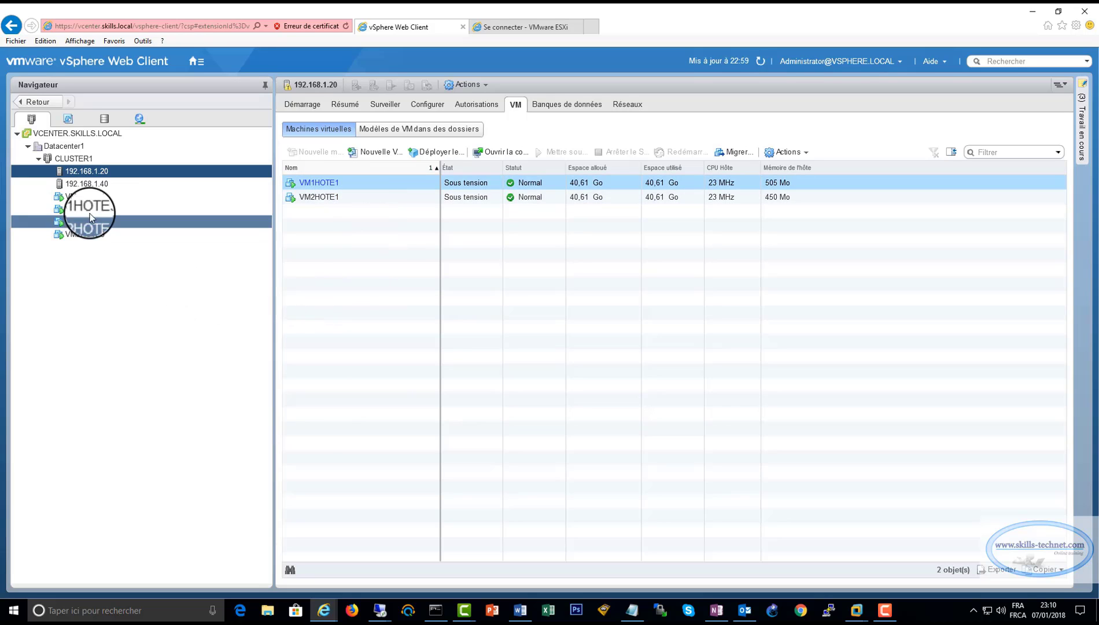
pyautogui.click(97, 185)
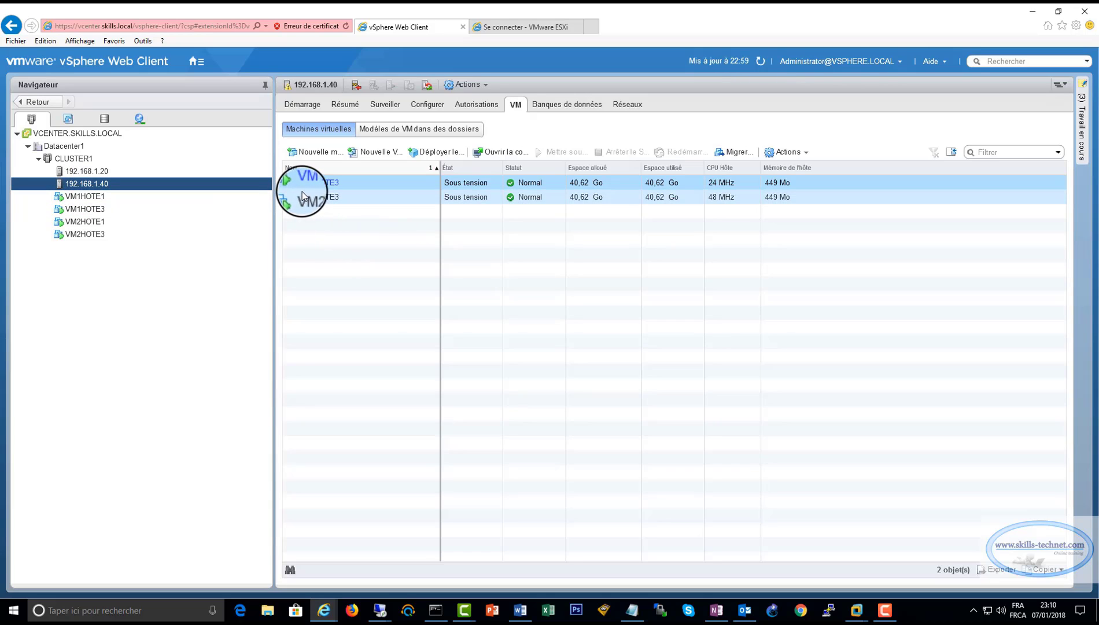
pyautogui.click(101, 171)
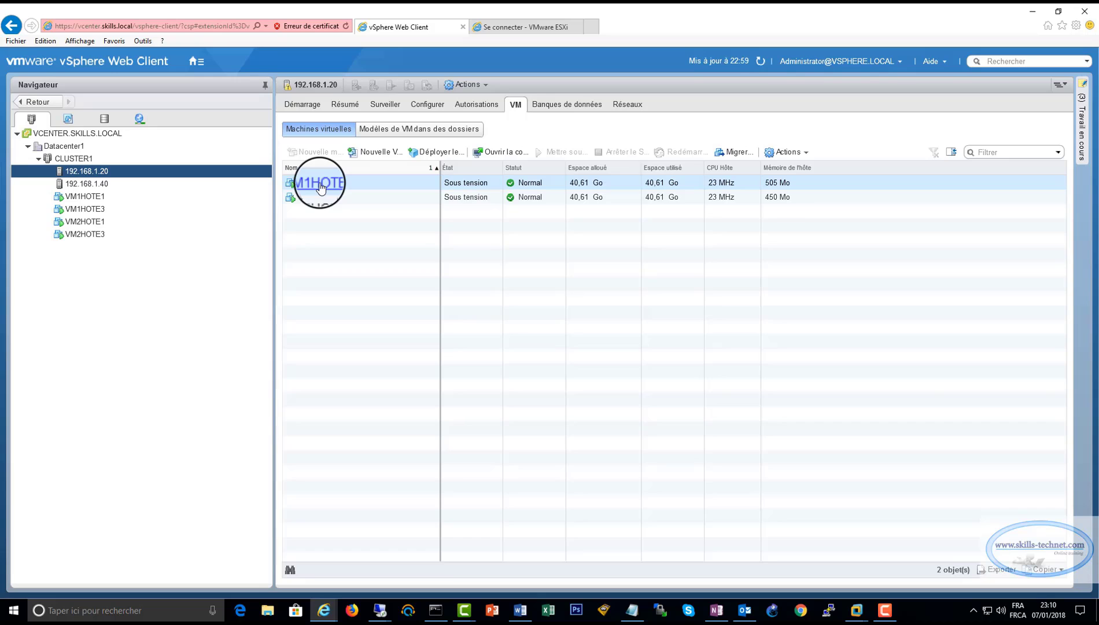
# Start migrating VM1HOTE1, changing only its compute resource, with 192.168.1.40 as destination host.
pyautogui.rightClick(321, 187)
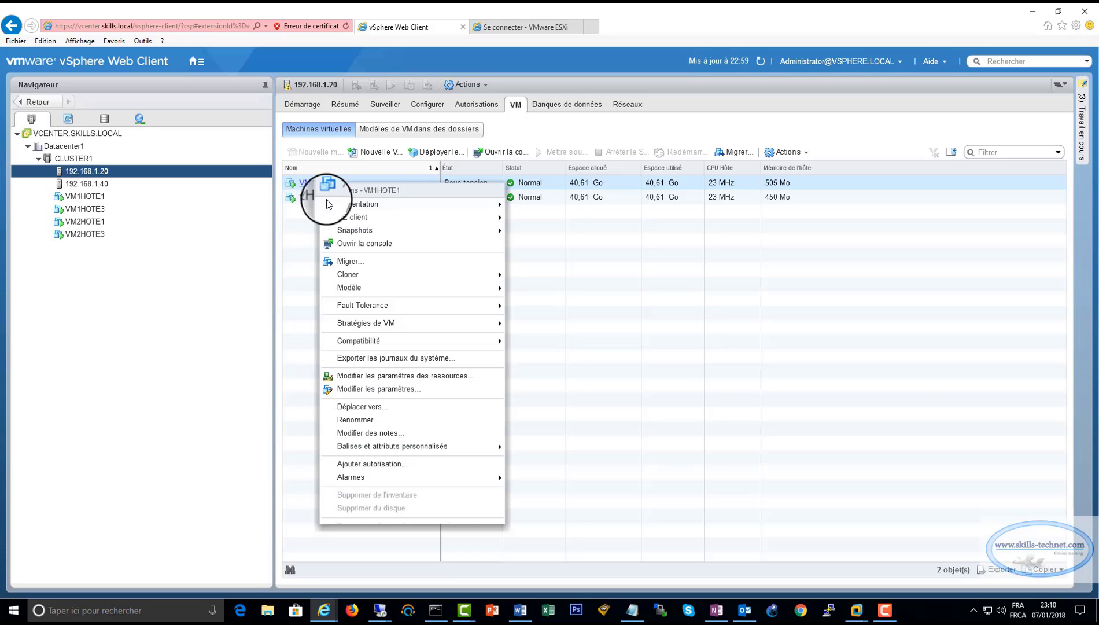
pyautogui.click(347, 261)
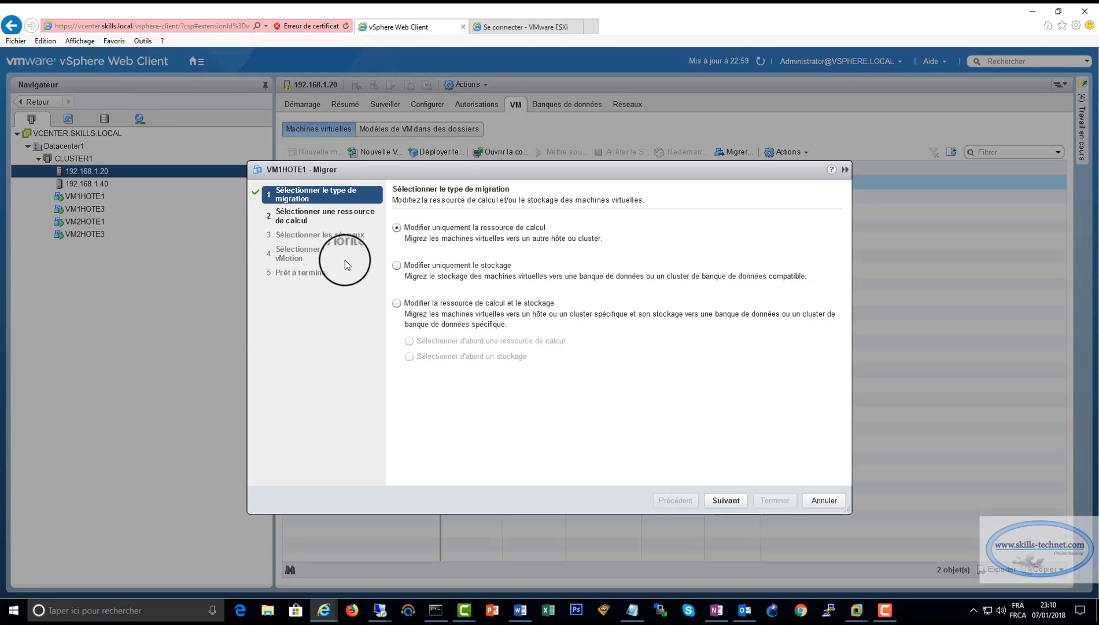
pyautogui.click(405, 234)
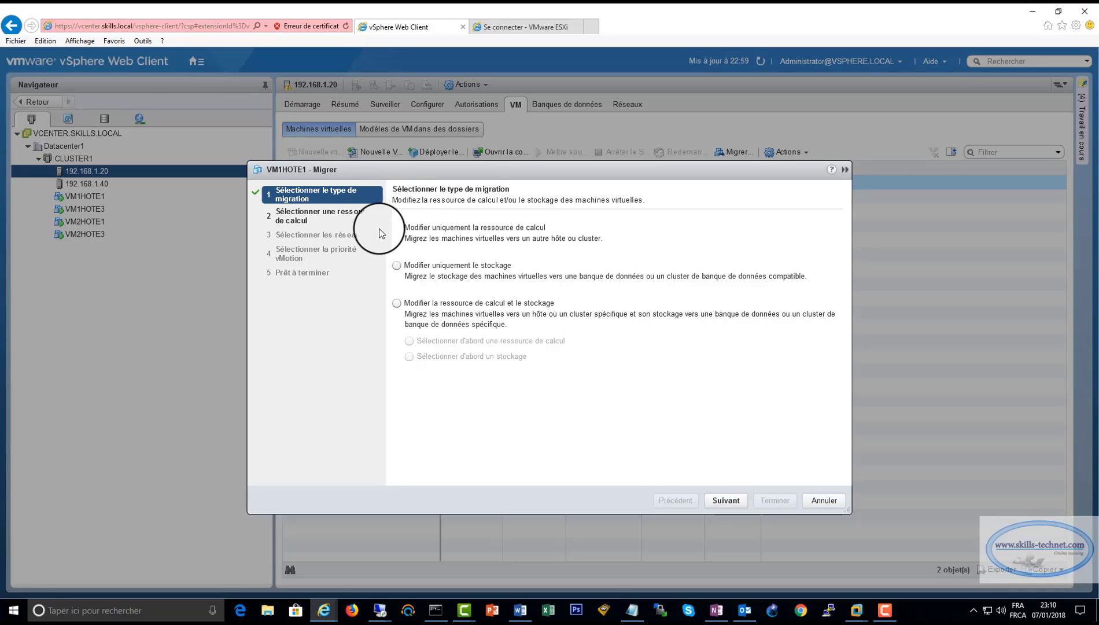
pyautogui.click(722, 501)
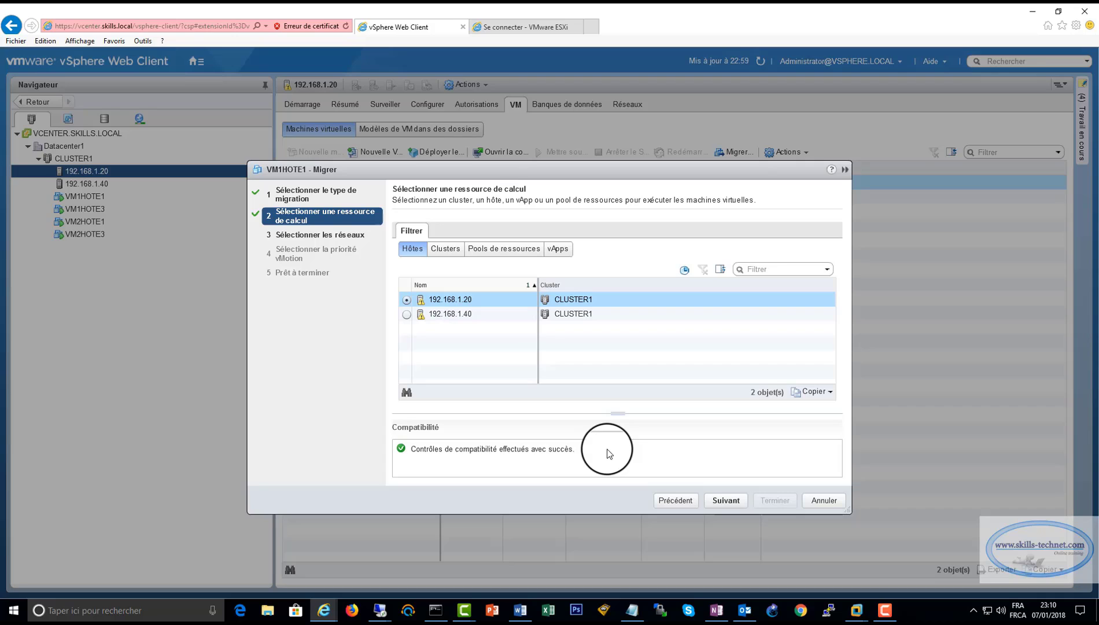
pyautogui.click(407, 316)
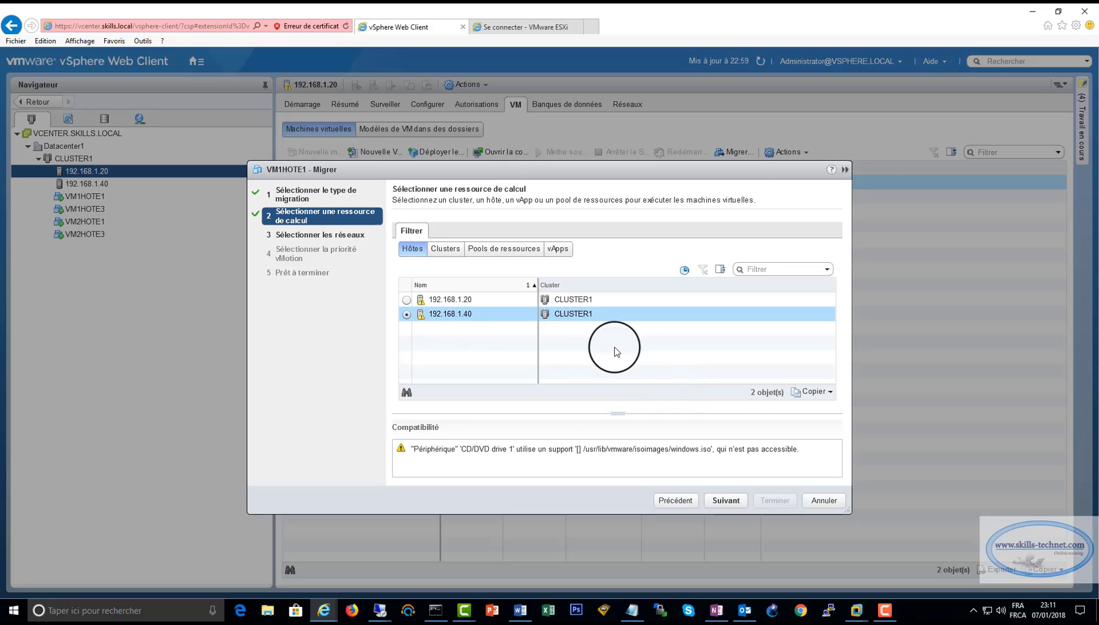
pyautogui.click(726, 501)
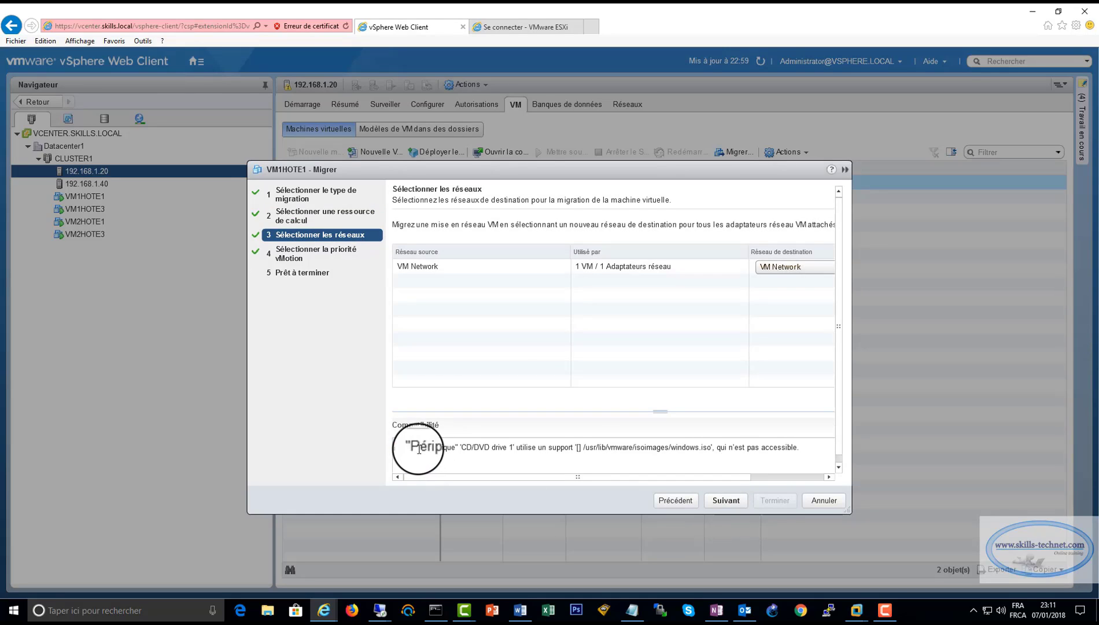
# Review the windows.iso CD/DVD warning, keep the network and high vMotion priority, and finish the migration.
pyautogui.moveTo(412, 449); pyautogui.dragTo(801, 454)
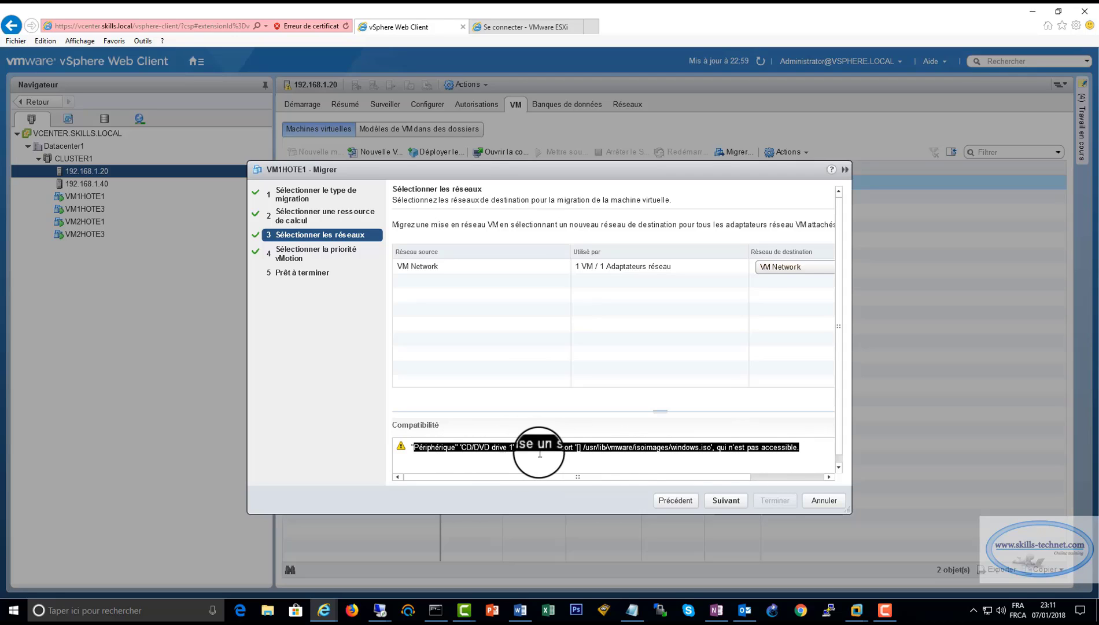
pyautogui.click(712, 455)
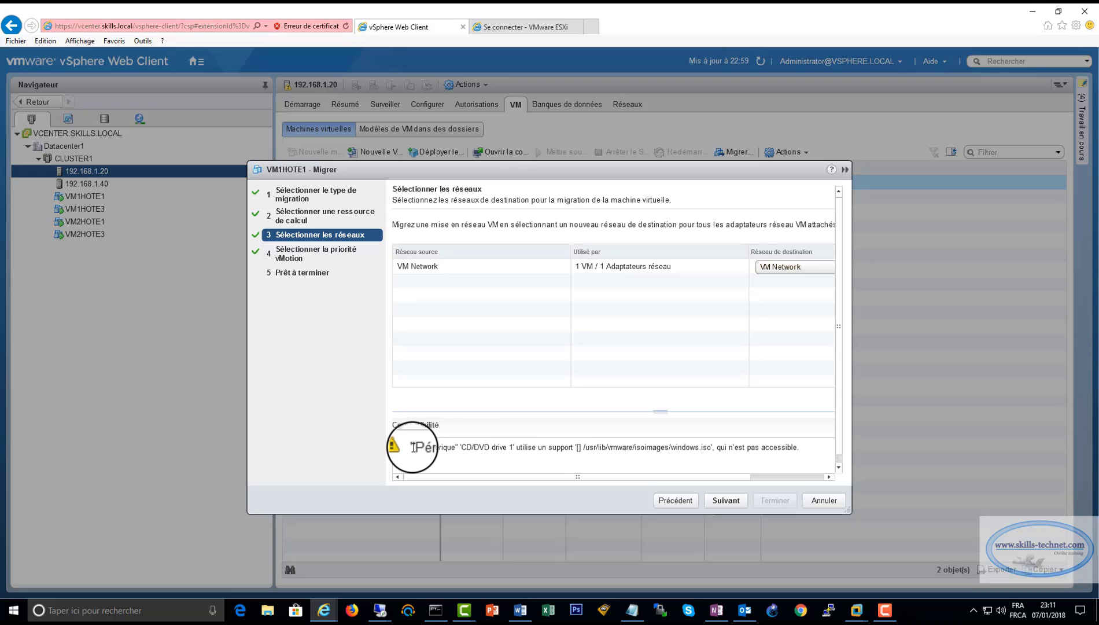
pyautogui.moveTo(413, 446); pyautogui.dragTo(808, 437)
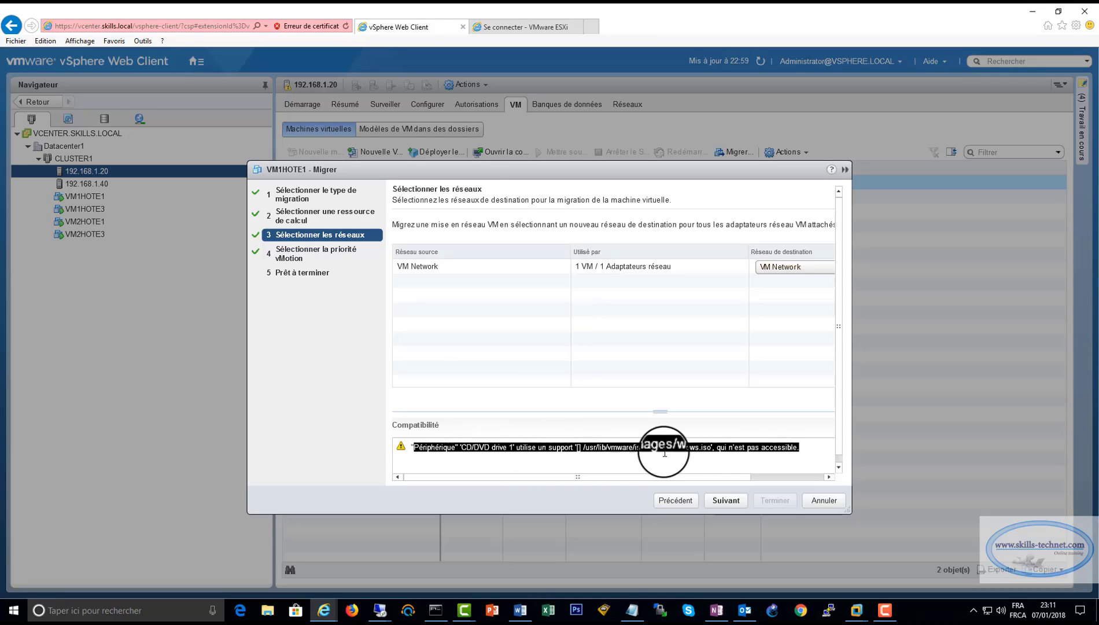
pyautogui.click(716, 446)
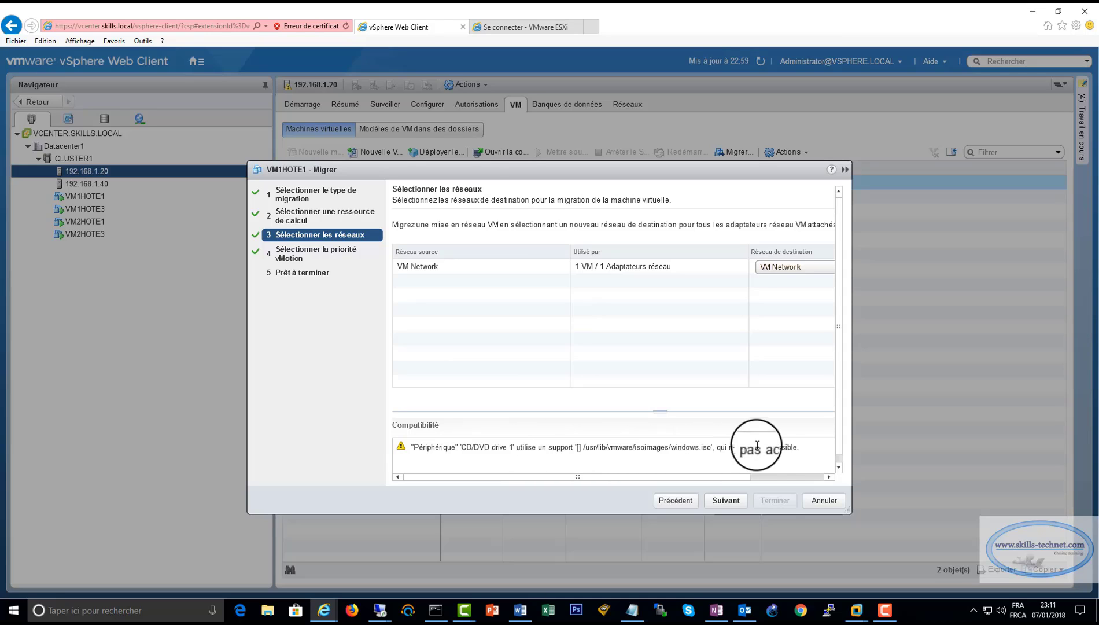
pyautogui.moveTo(800, 447); pyautogui.dragTo(386, 444)
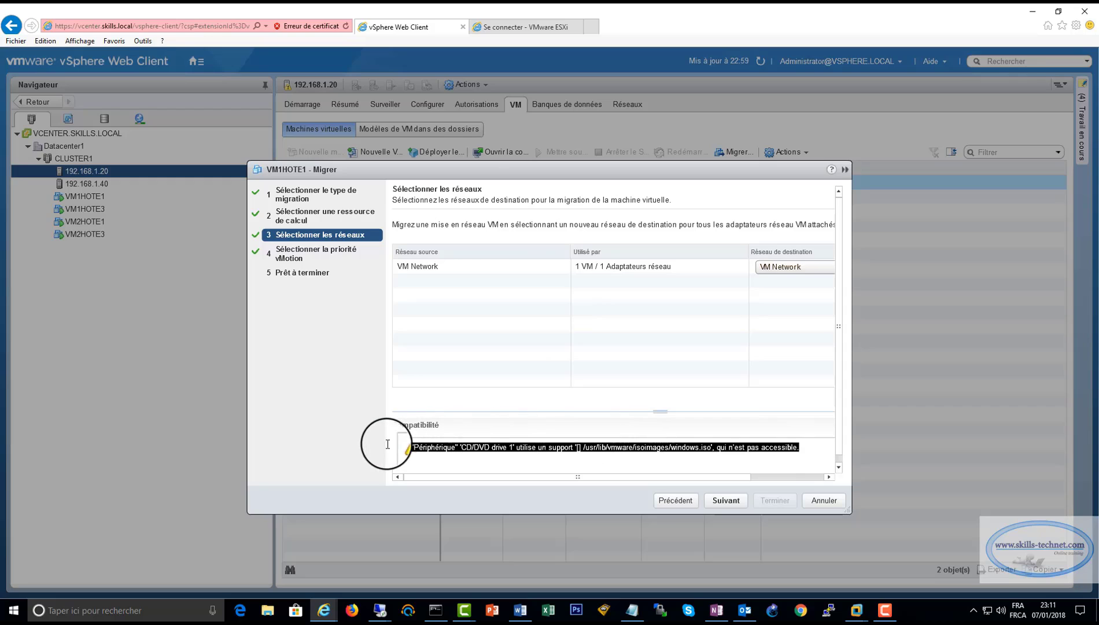
pyautogui.click(813, 450)
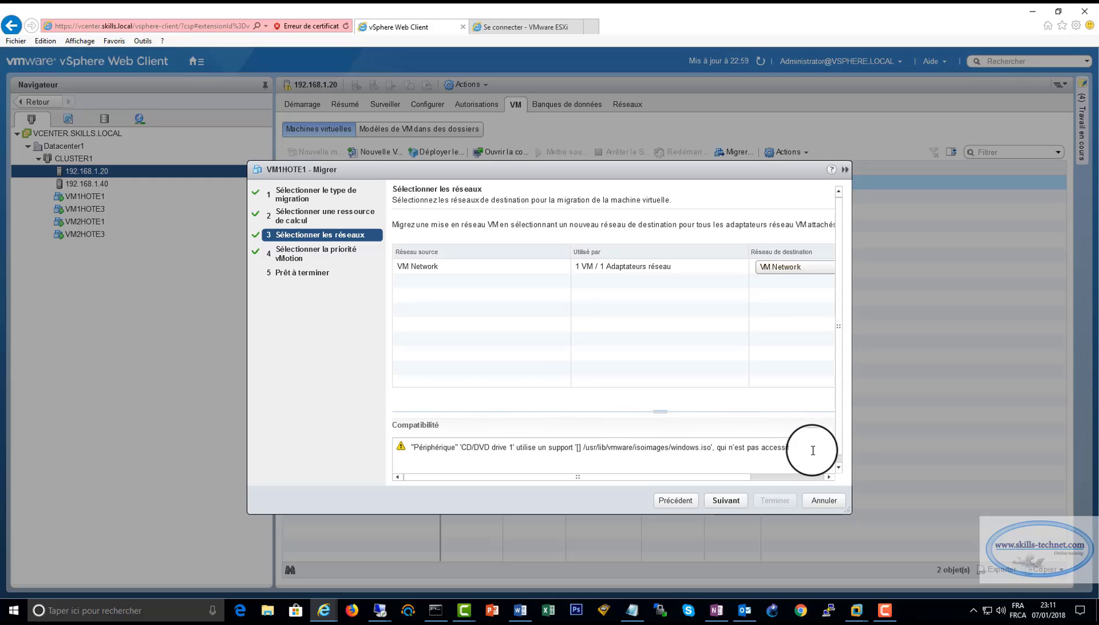
pyautogui.click(726, 500)
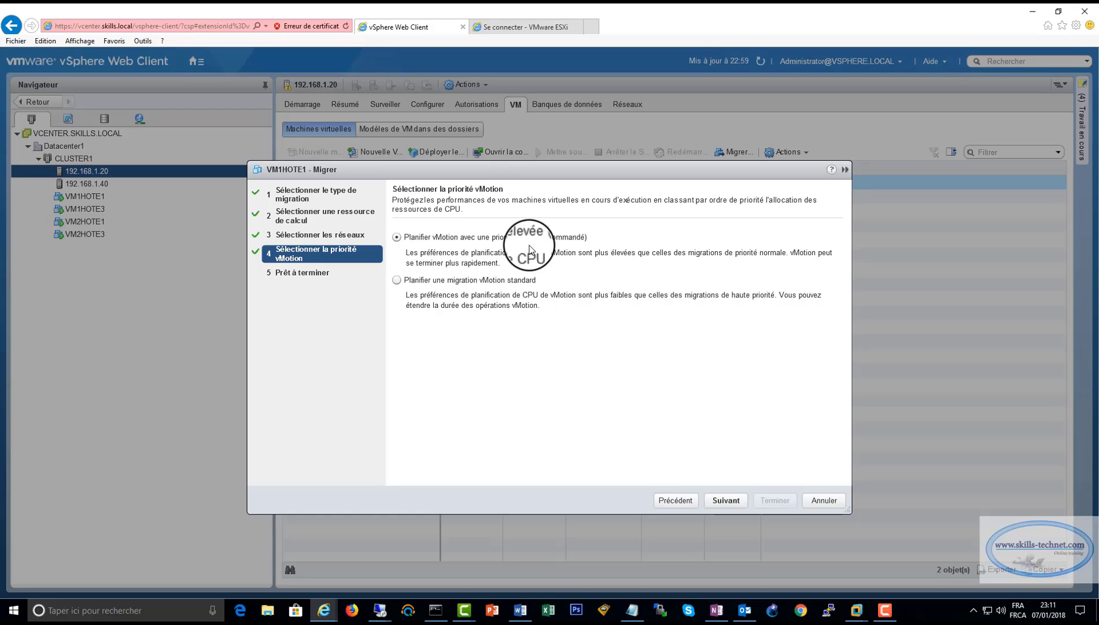
pyautogui.click(726, 500)
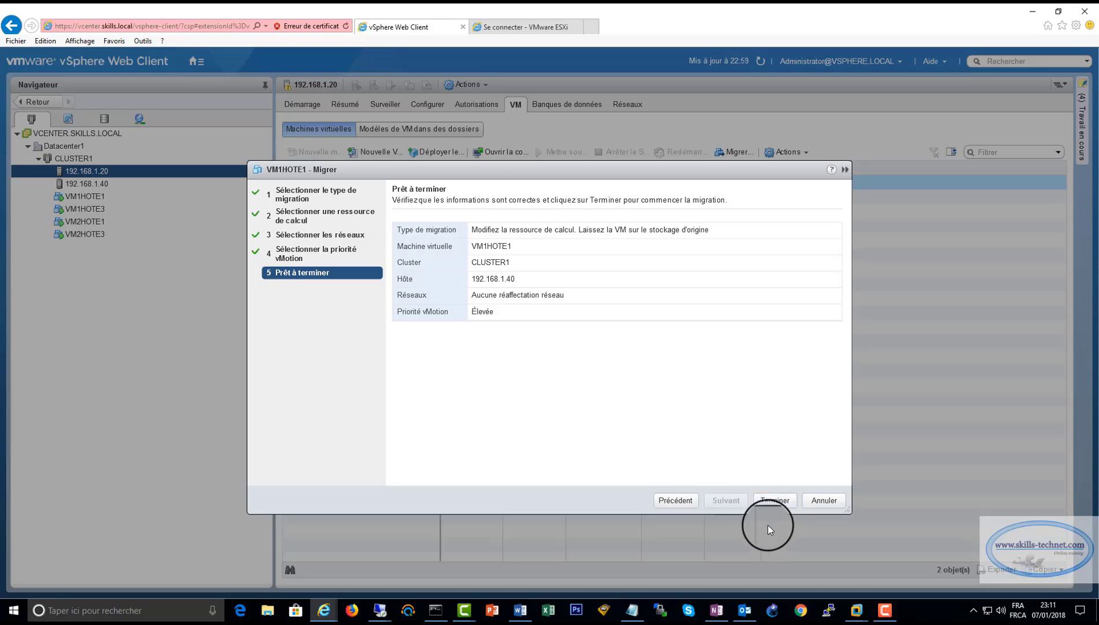
pyautogui.click(774, 501)
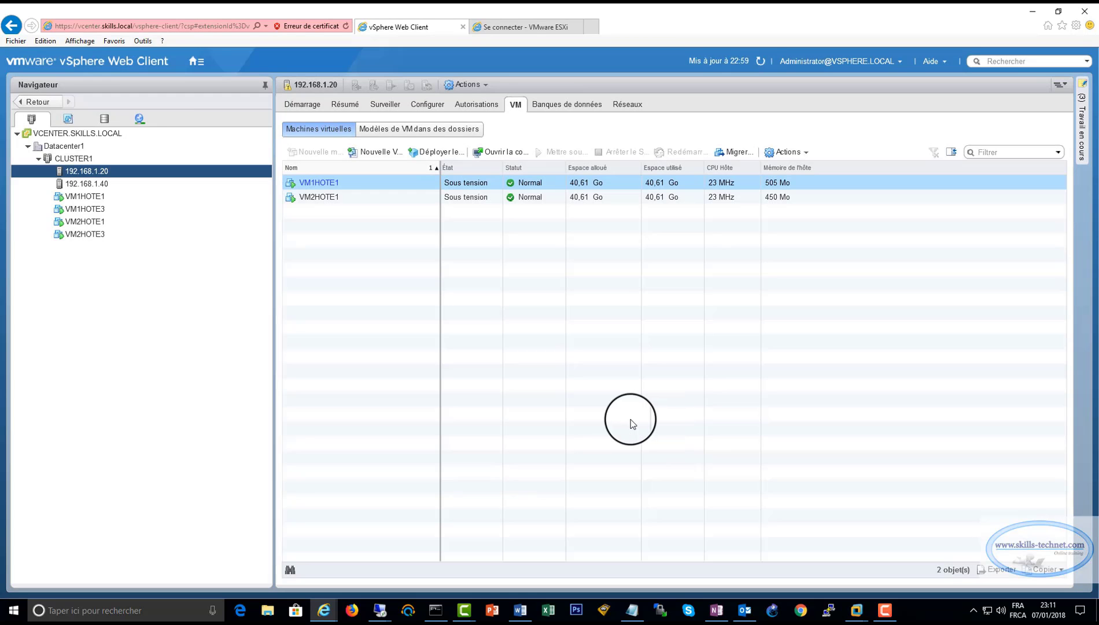
# View host 192.168.1.40's VMs, confirming VM1HOTE1 arrived, and select VM1HOTE3.
pyautogui.click(105, 184)
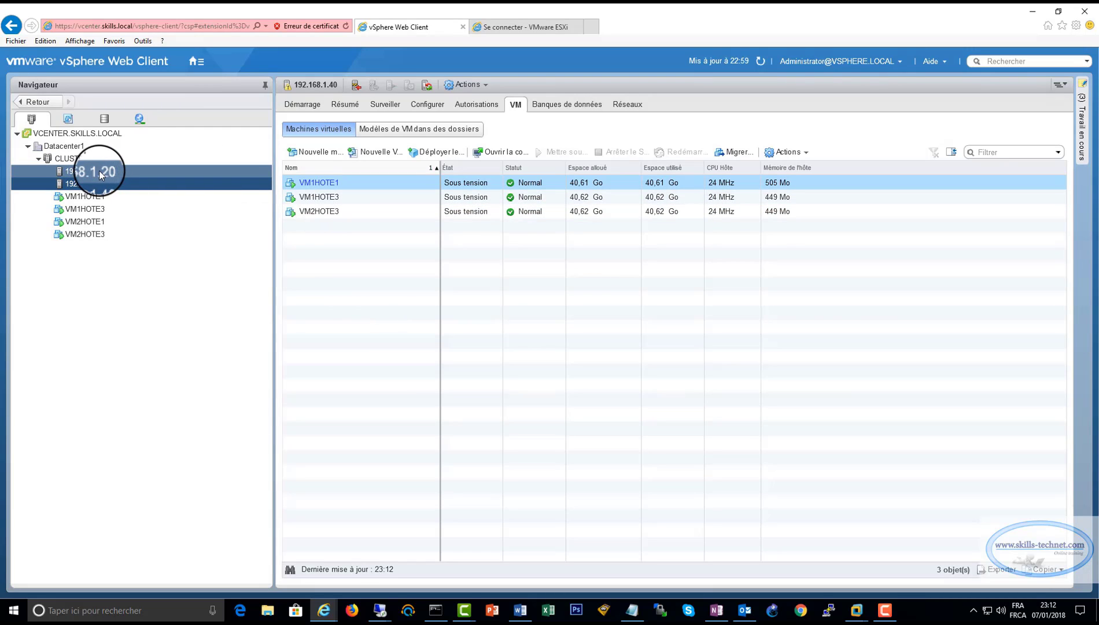
pyautogui.click(319, 198)
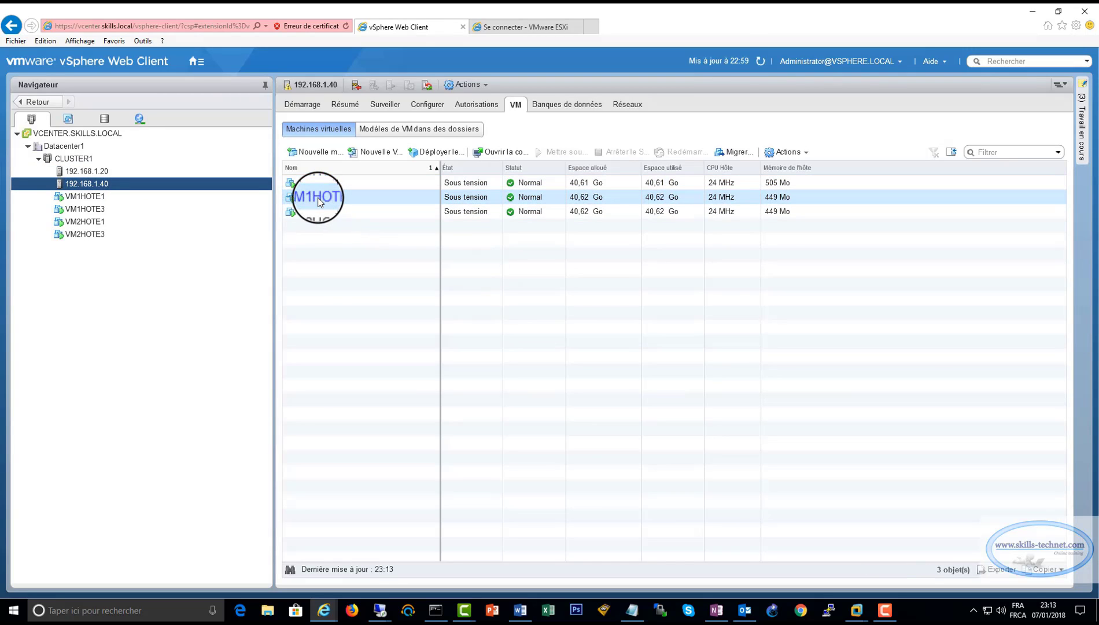
# Migrate VM1HOTE3 to host 192.168.1.20 at high vMotion priority, keeping VM Network.
pyautogui.rightClick(319, 199)
pyautogui.click(350, 283)
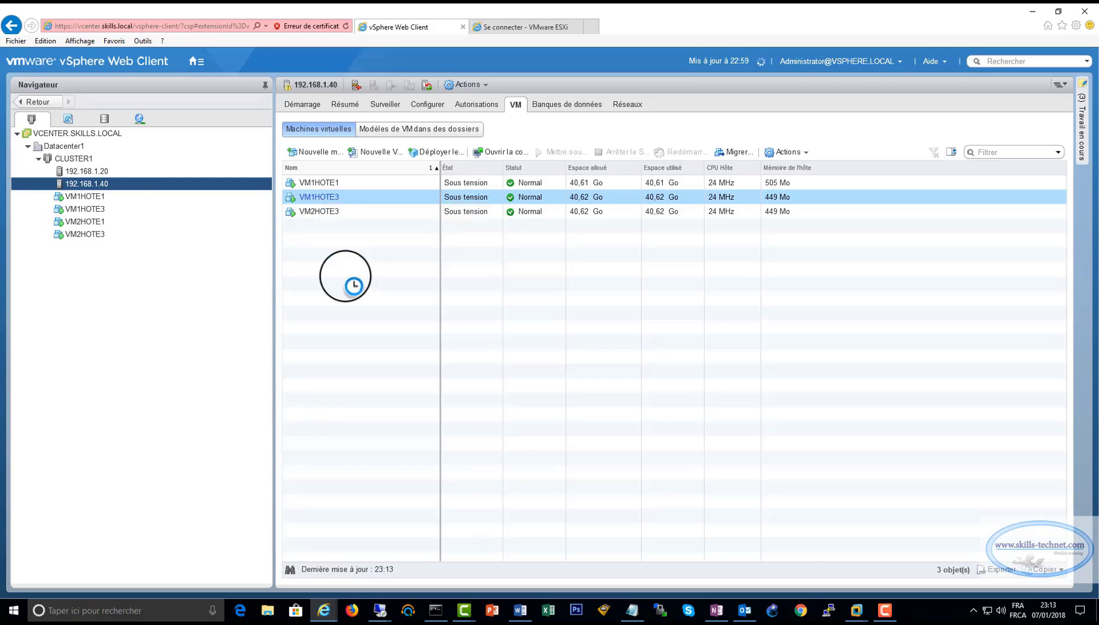
pyautogui.click(730, 498)
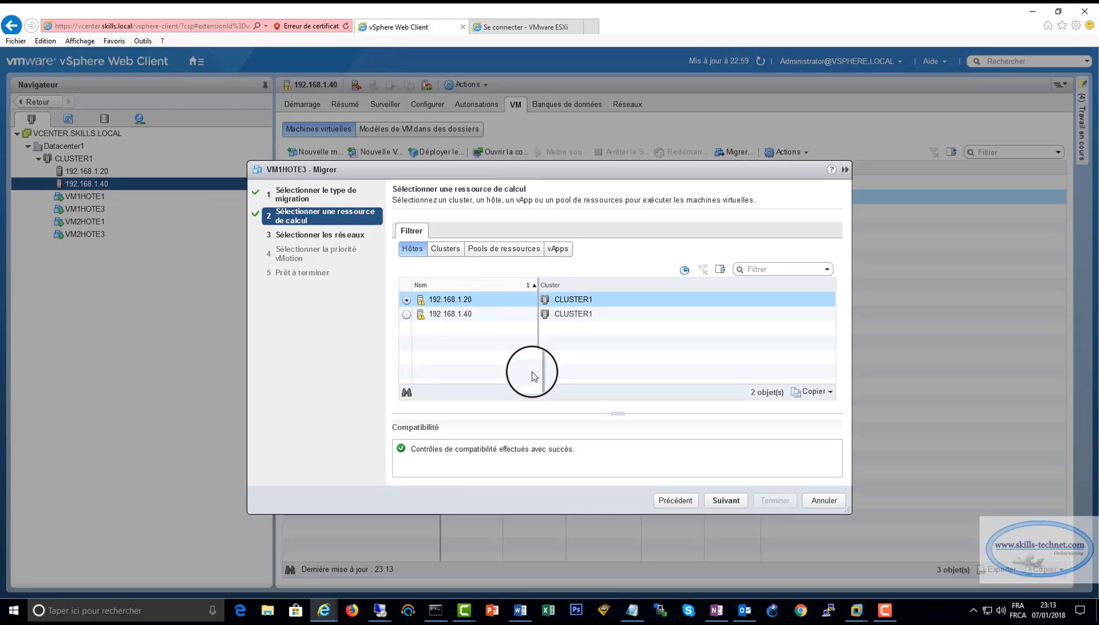
pyautogui.click(726, 501)
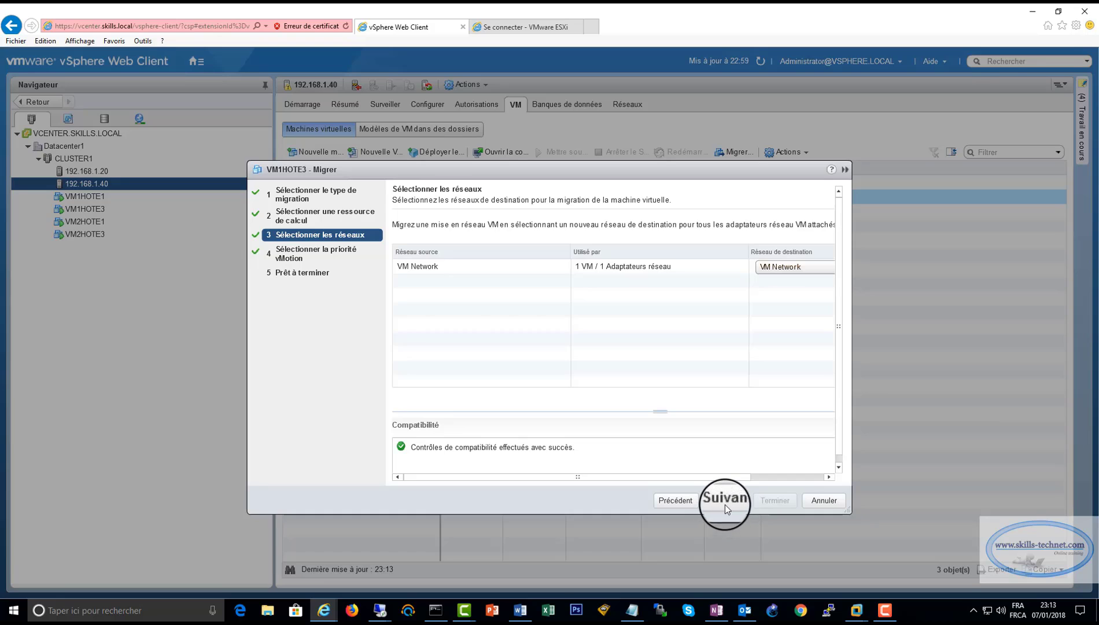
pyautogui.click(725, 501)
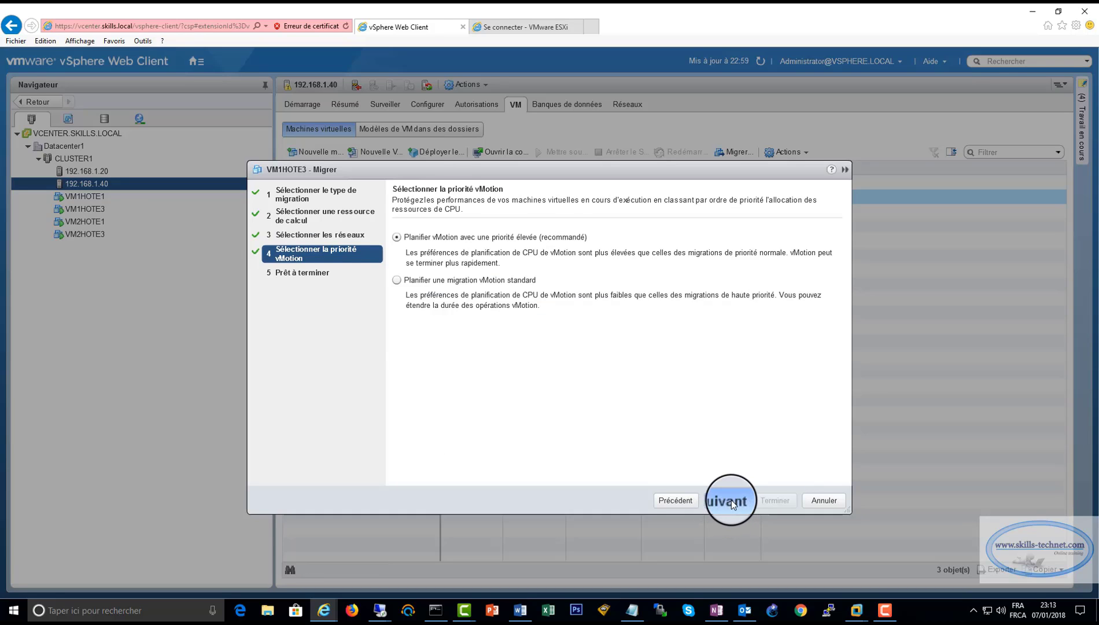
pyautogui.click(731, 500)
pyautogui.click(758, 506)
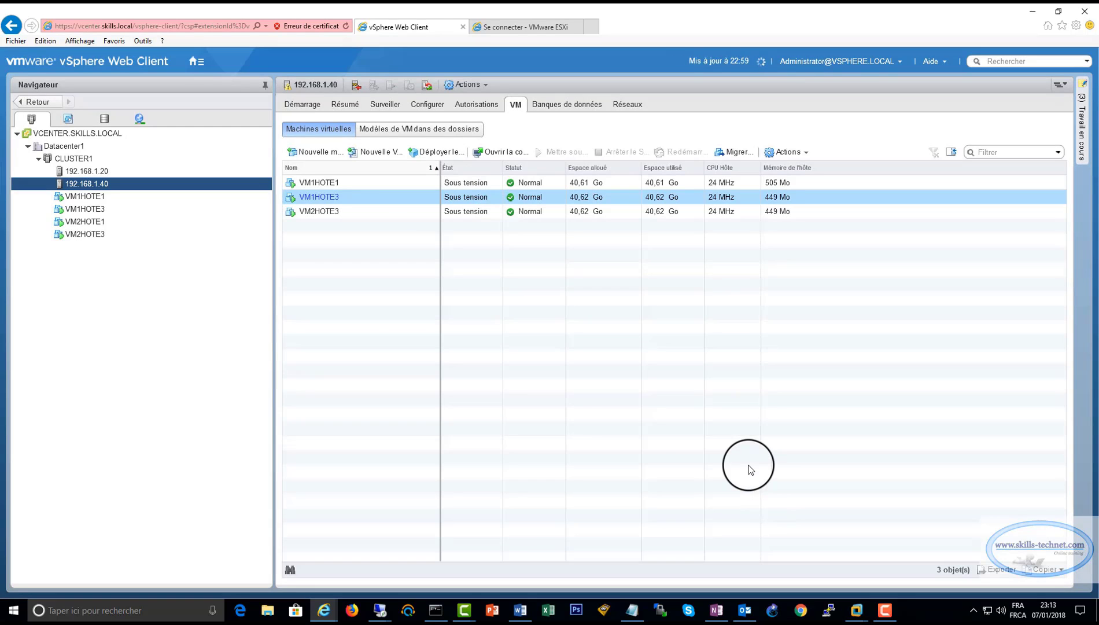
# Check each host's VMs: VM1HOTE3 on 192.168.1.20, VM1HOTE1 and VM2HOTE3 on 192.168.1.40.
pyautogui.click(102, 172)
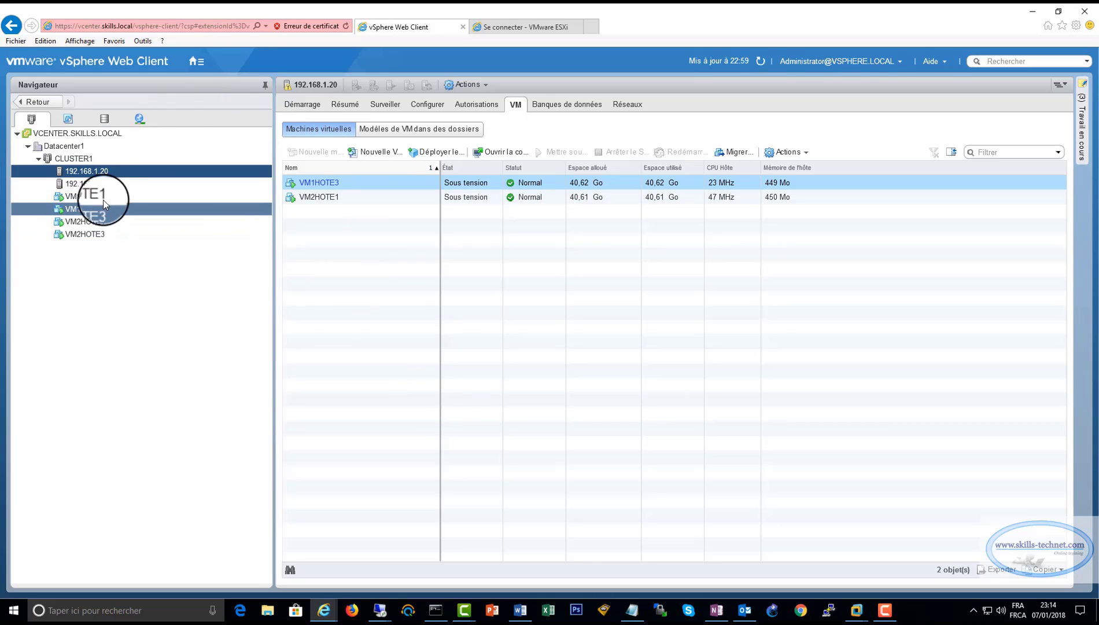
pyautogui.click(98, 184)
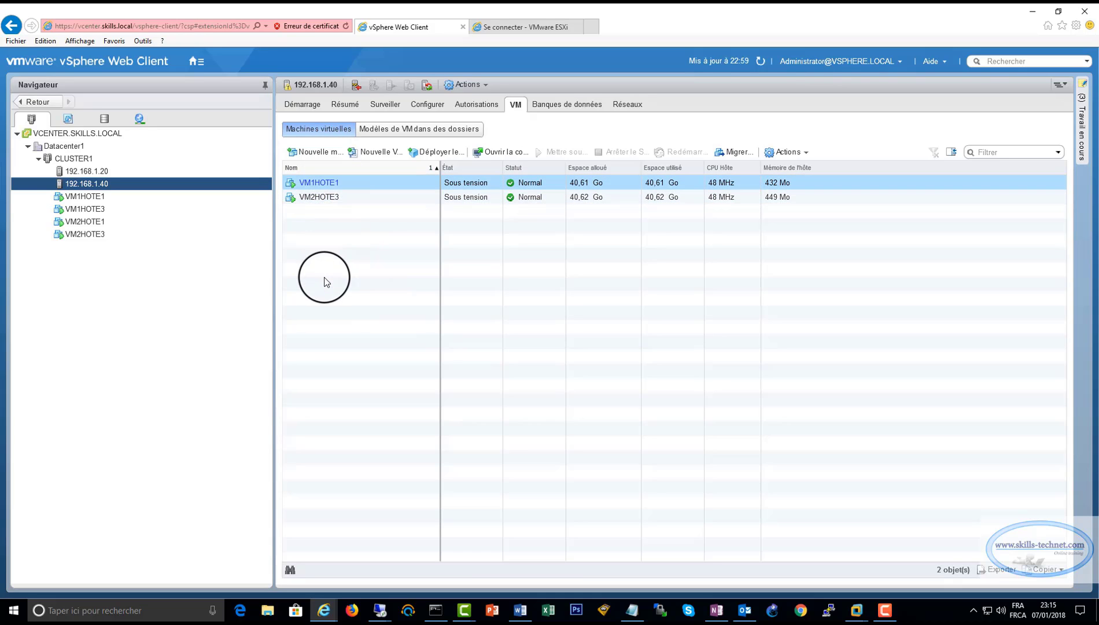
pyautogui.click(110, 170)
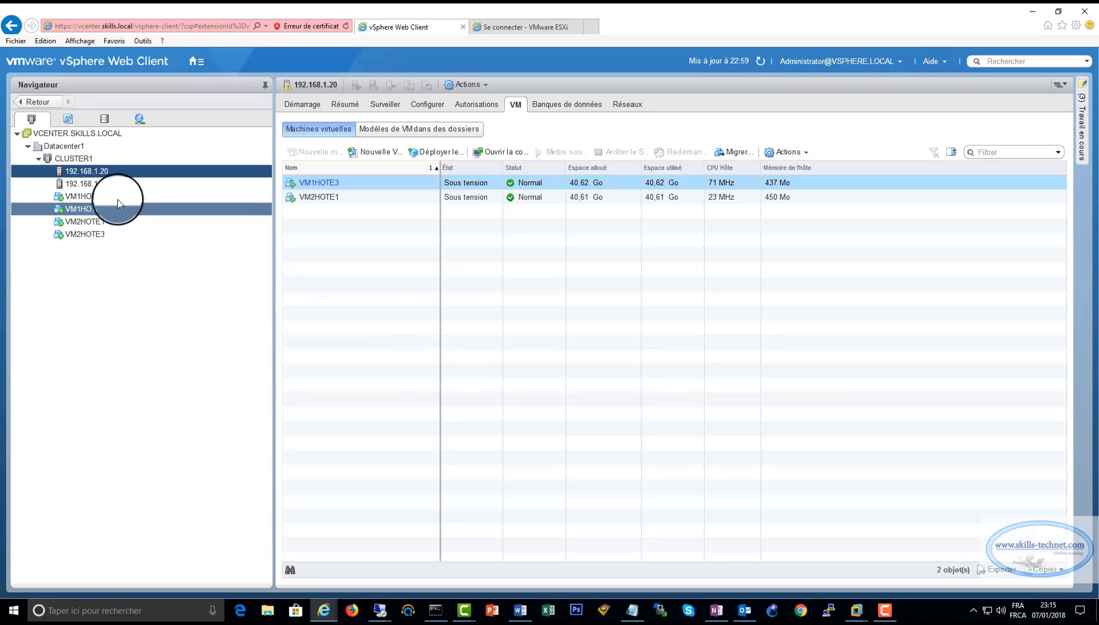
pyautogui.click(100, 184)
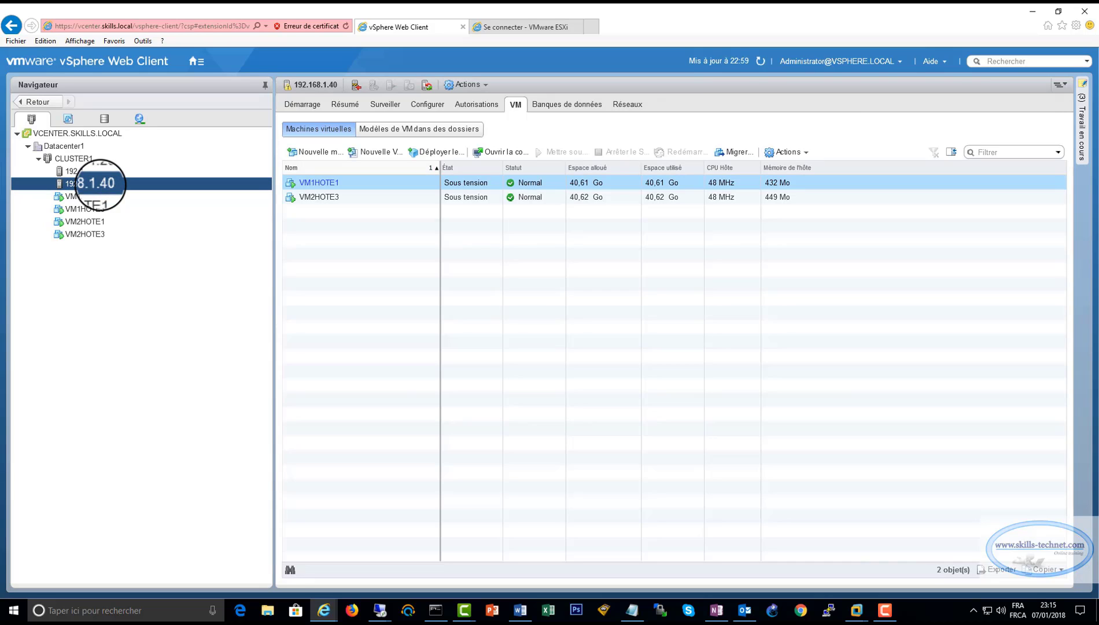
# Shut down host 192.168.1.40 via Alimentation > Arrêter, then view host 192.168.1.20's virtual machines.
pyautogui.rightClick(99, 183)
pyautogui.moveTo(147, 292)
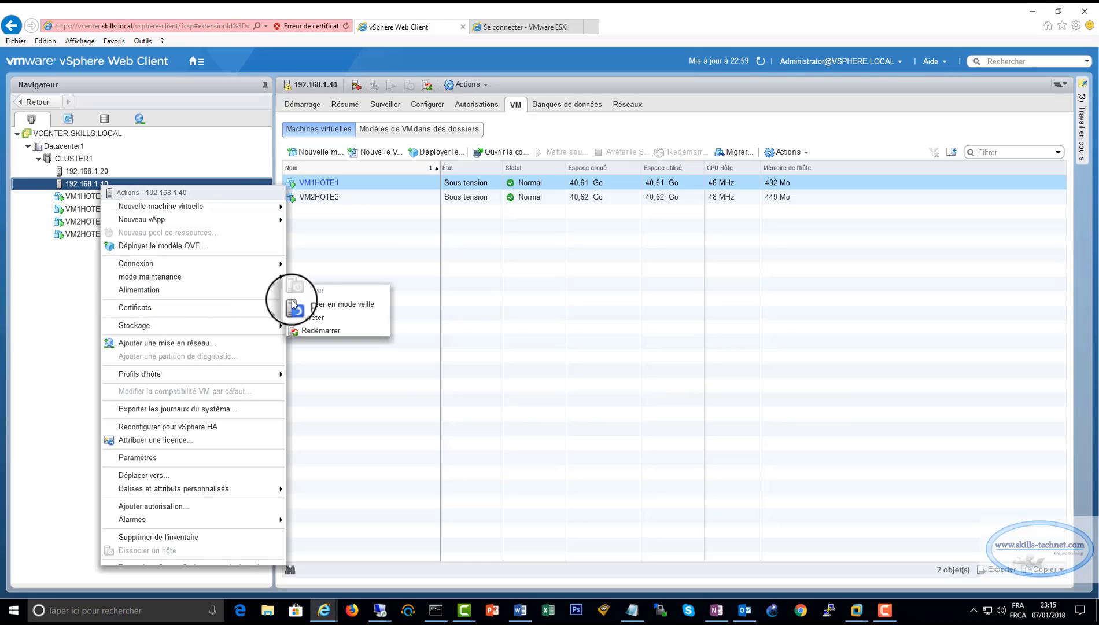
pyautogui.click(317, 318)
pyautogui.click(622, 429)
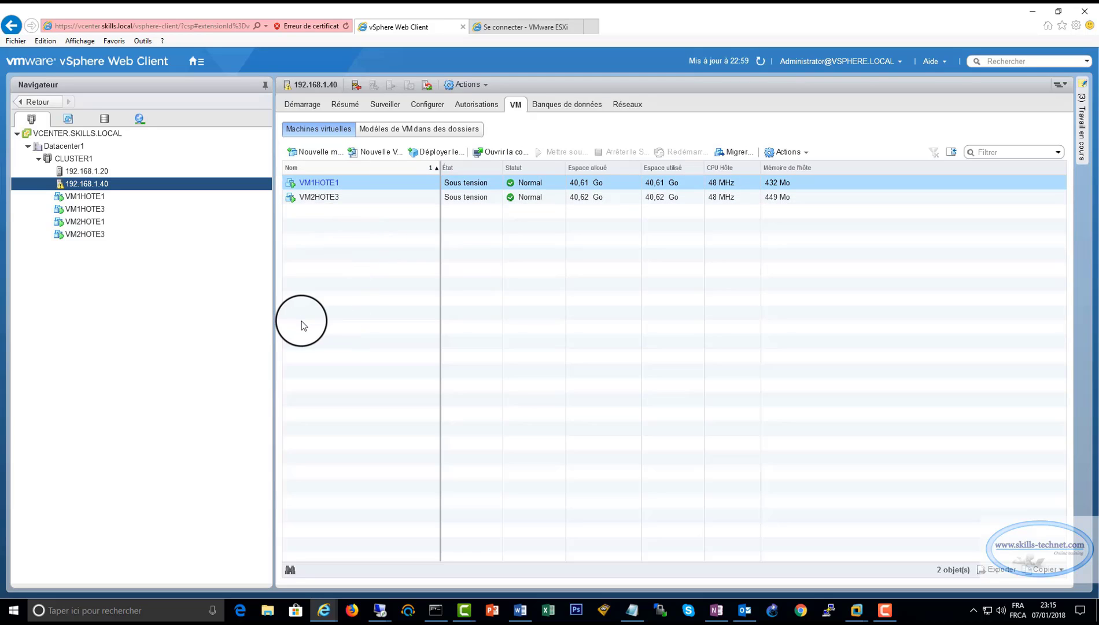
pyautogui.click(90, 173)
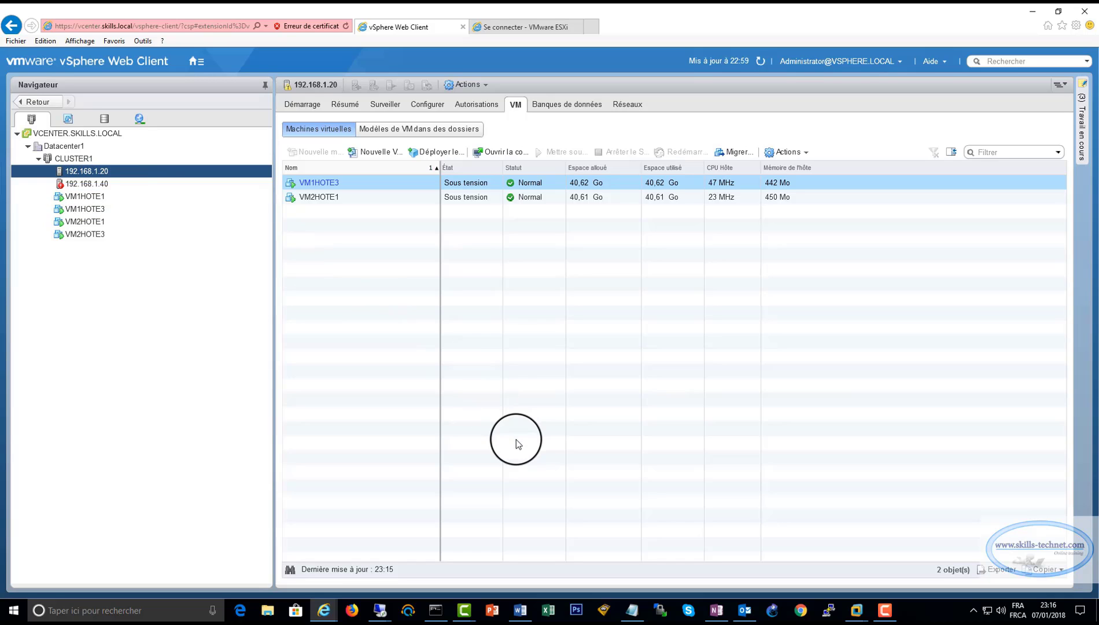
# Compare hosts 192.168.1.40 and 192.168.1.20, confirming .40's VM list is empty and .20 runs all four VMs.
pyautogui.click(102, 183)
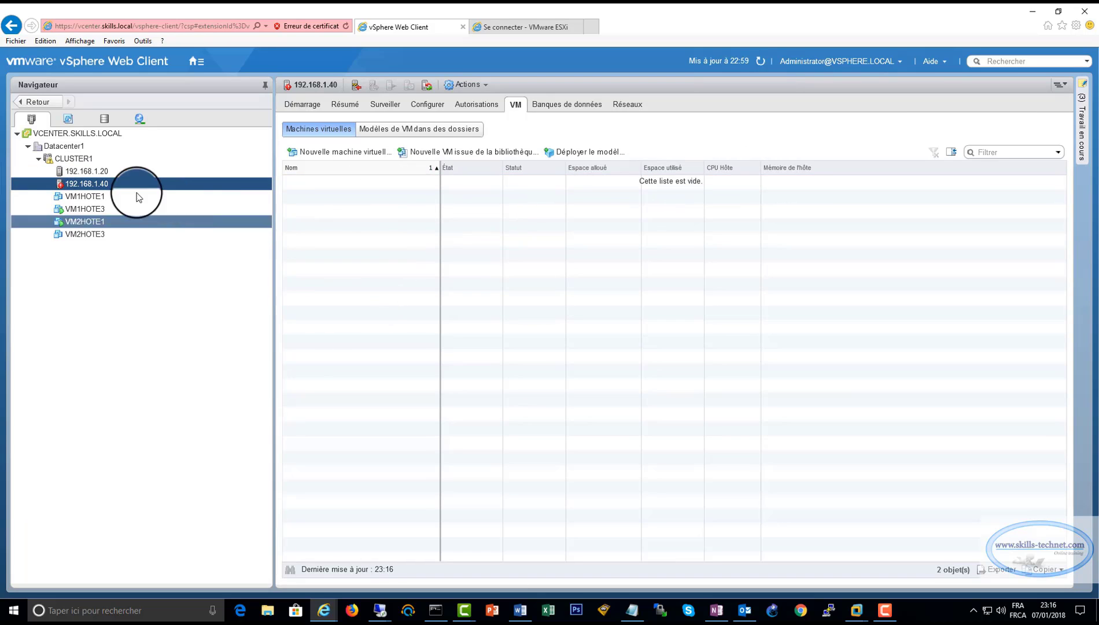
pyautogui.click(92, 172)
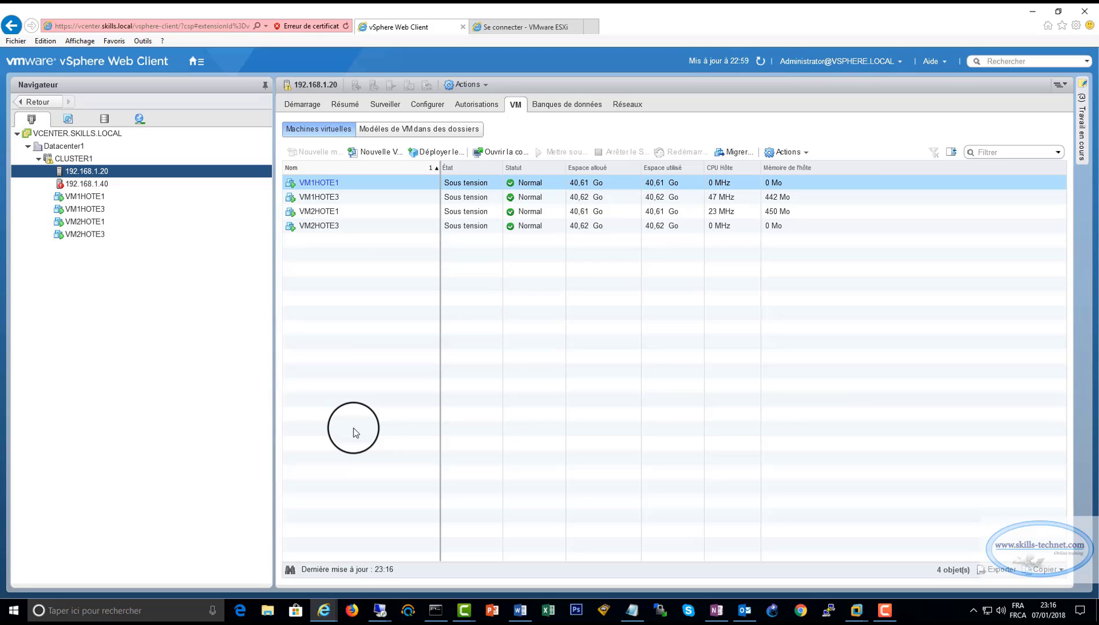
pyautogui.click(107, 187)
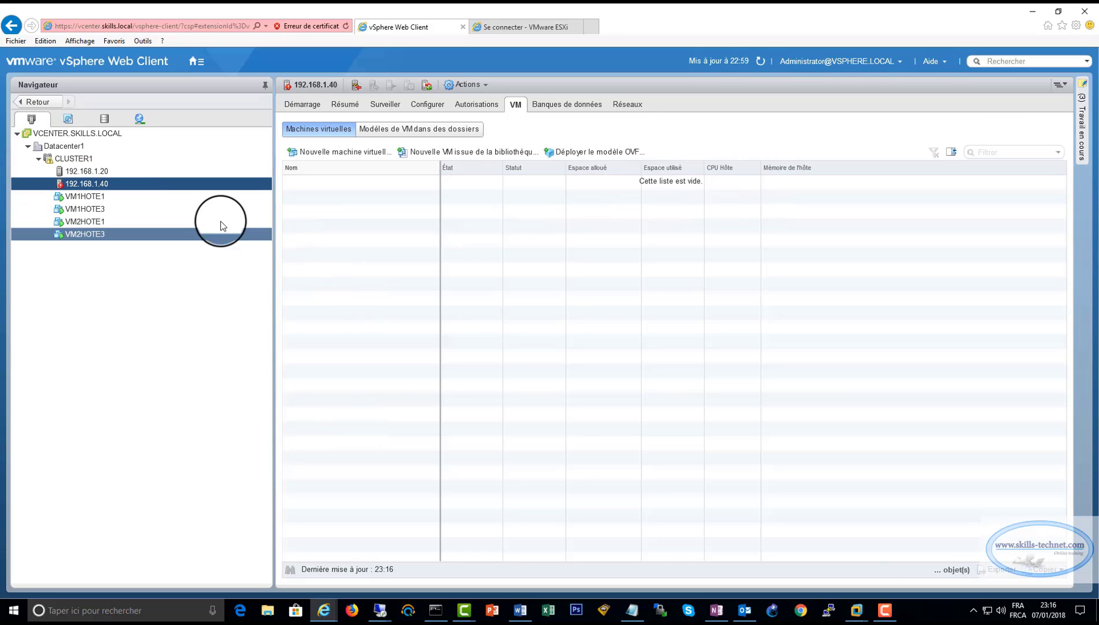
pyautogui.click(97, 171)
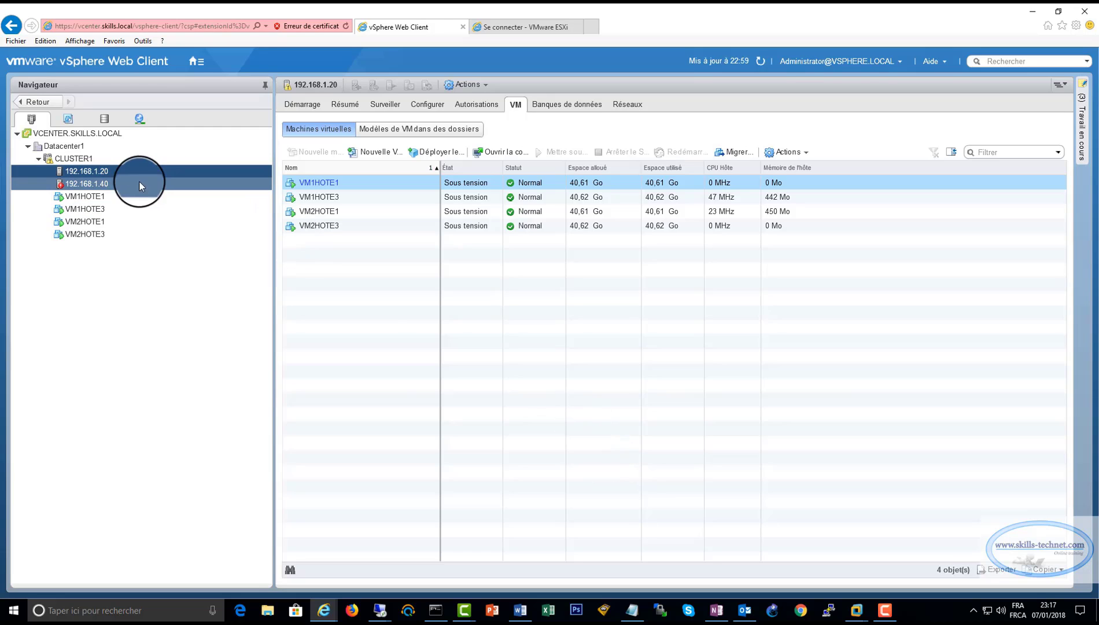
pyautogui.click(107, 186)
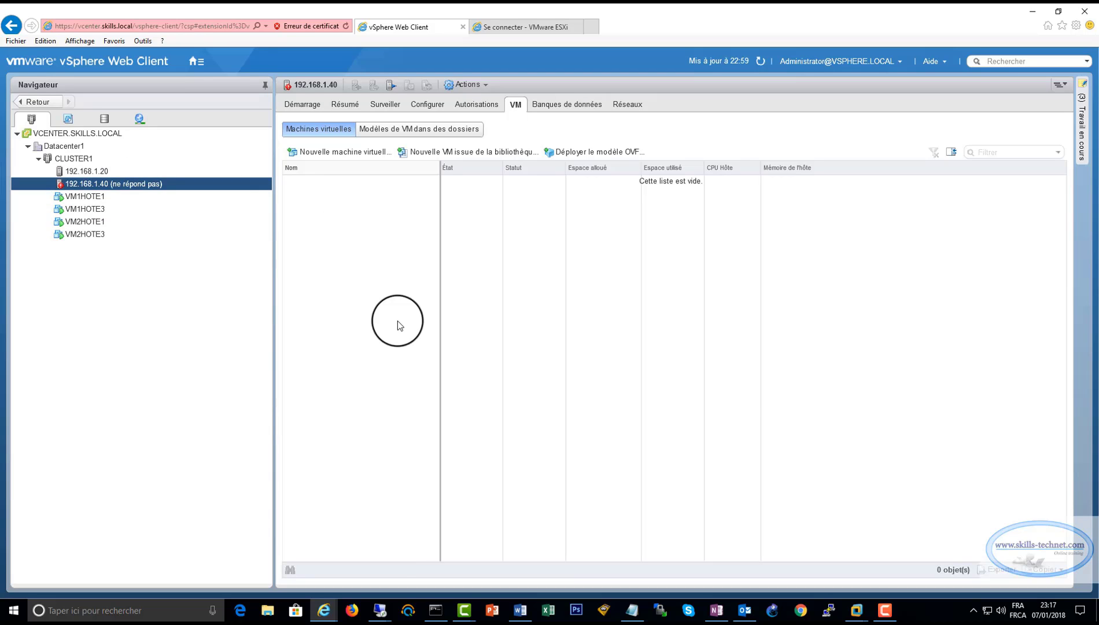
pyautogui.click(380, 612)
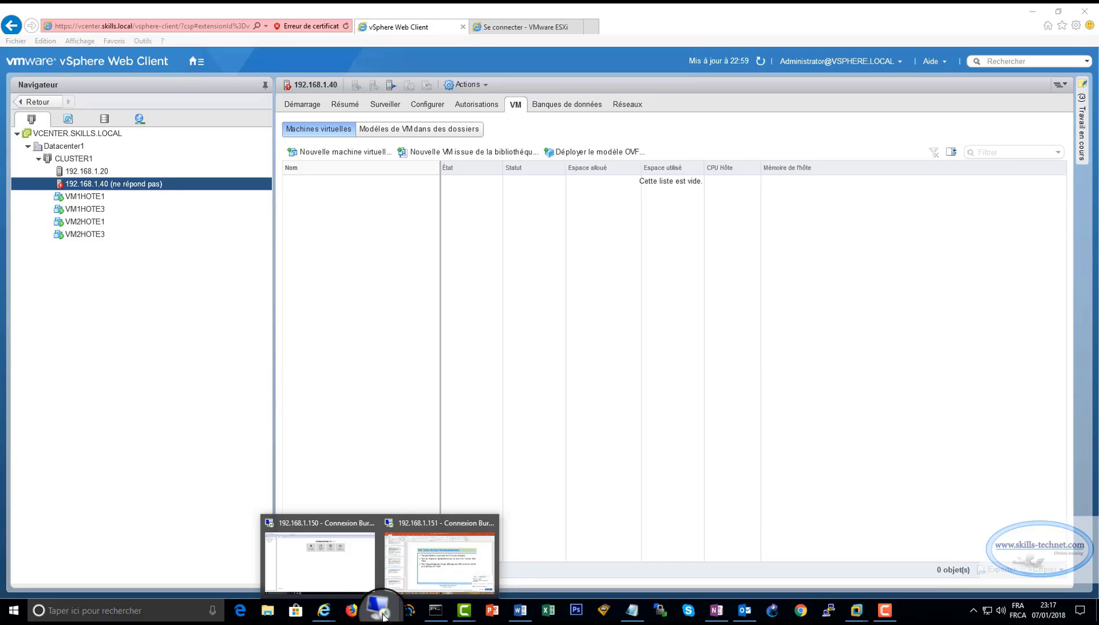
# Power on the ESXiHOTE3 machine in the 192.168.1.150 VMware Workstation session and boot ESXi immediately.
pyautogui.click(343, 547)
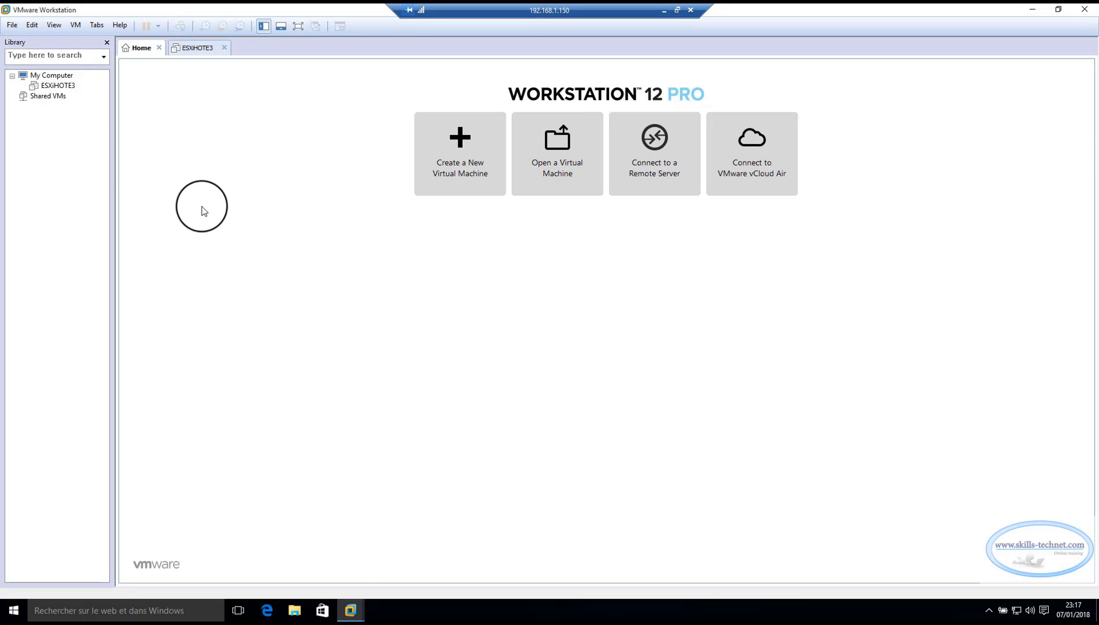
pyautogui.click(60, 85)
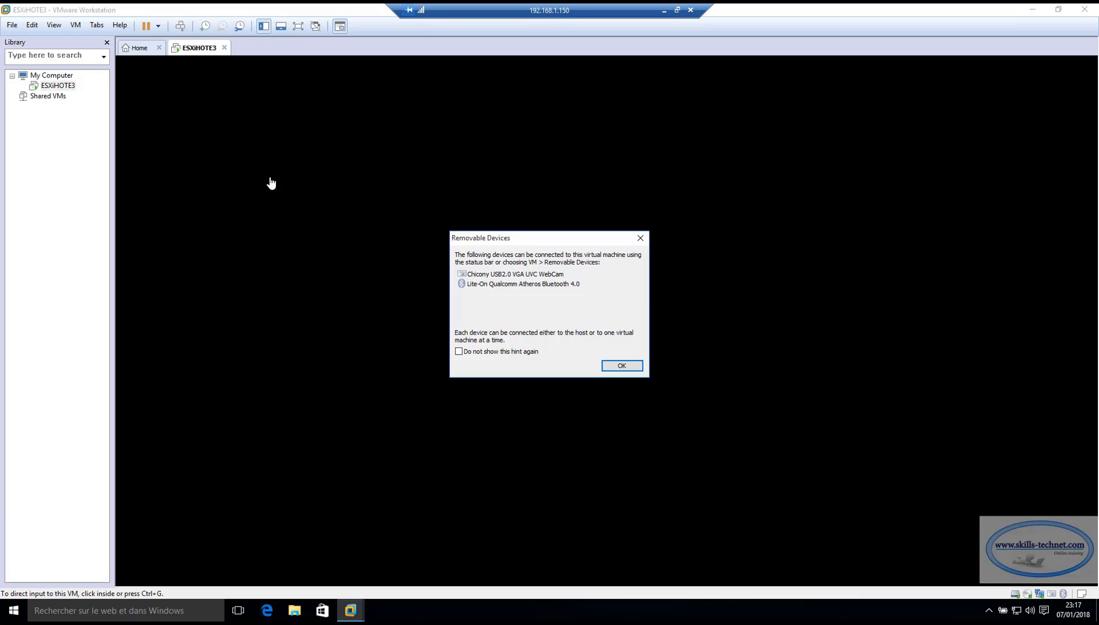
pyautogui.click(623, 366)
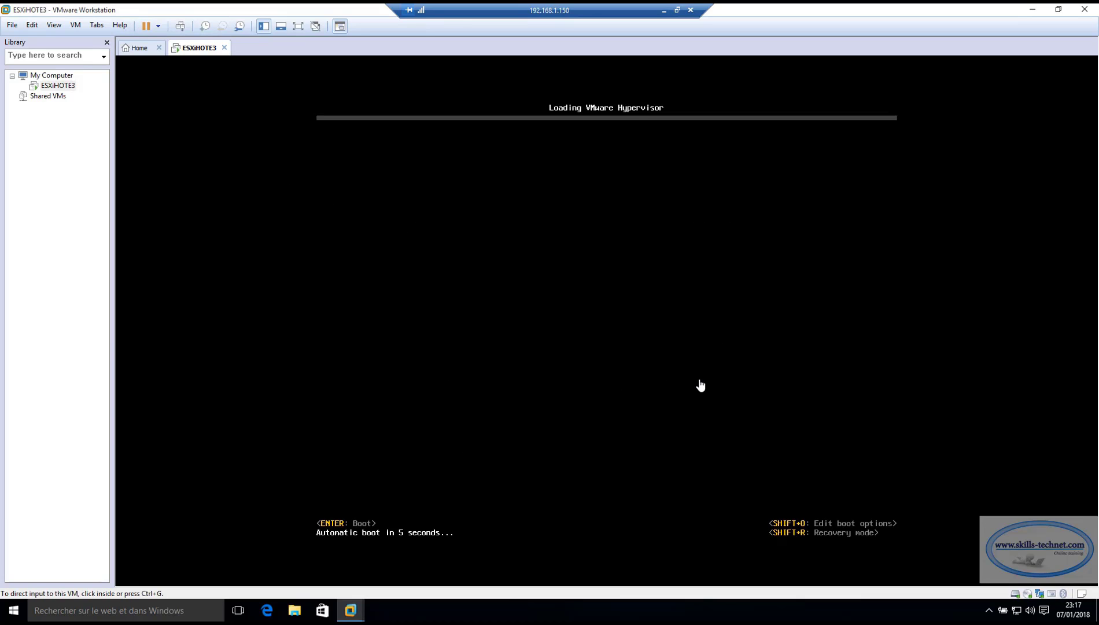
pyautogui.press('Return')
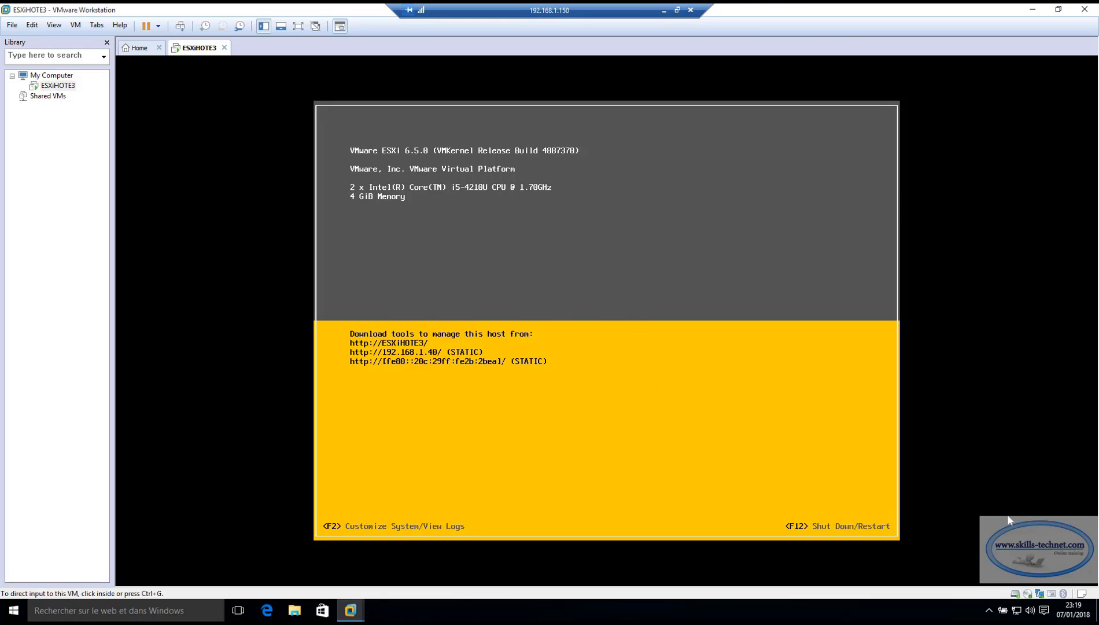
pyautogui.click(664, 10)
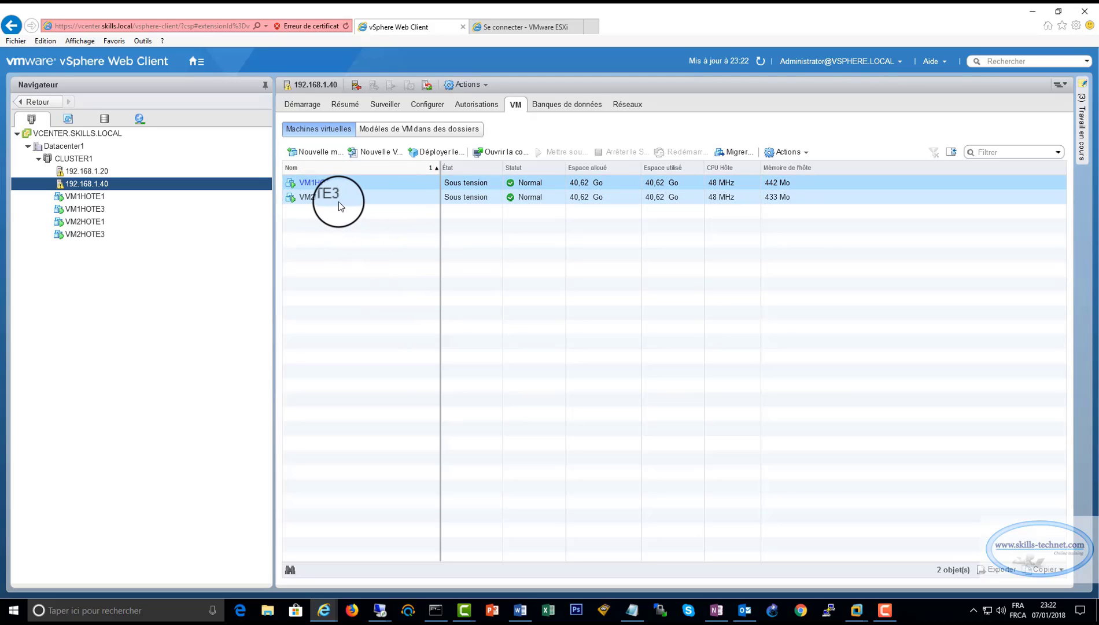
pyautogui.click(91, 173)
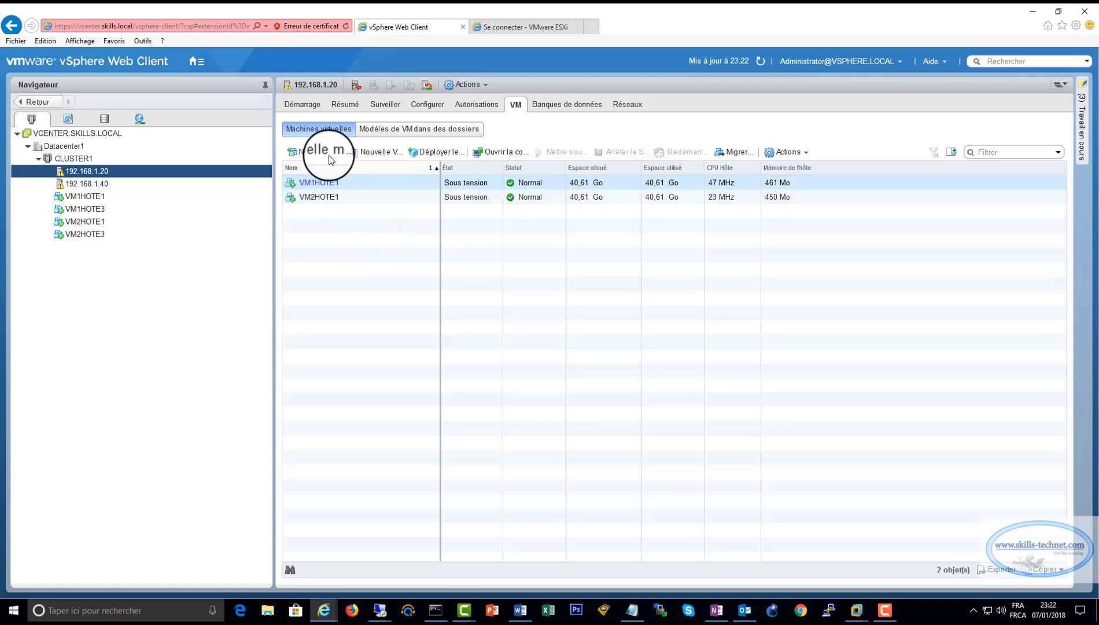
pyautogui.click(102, 184)
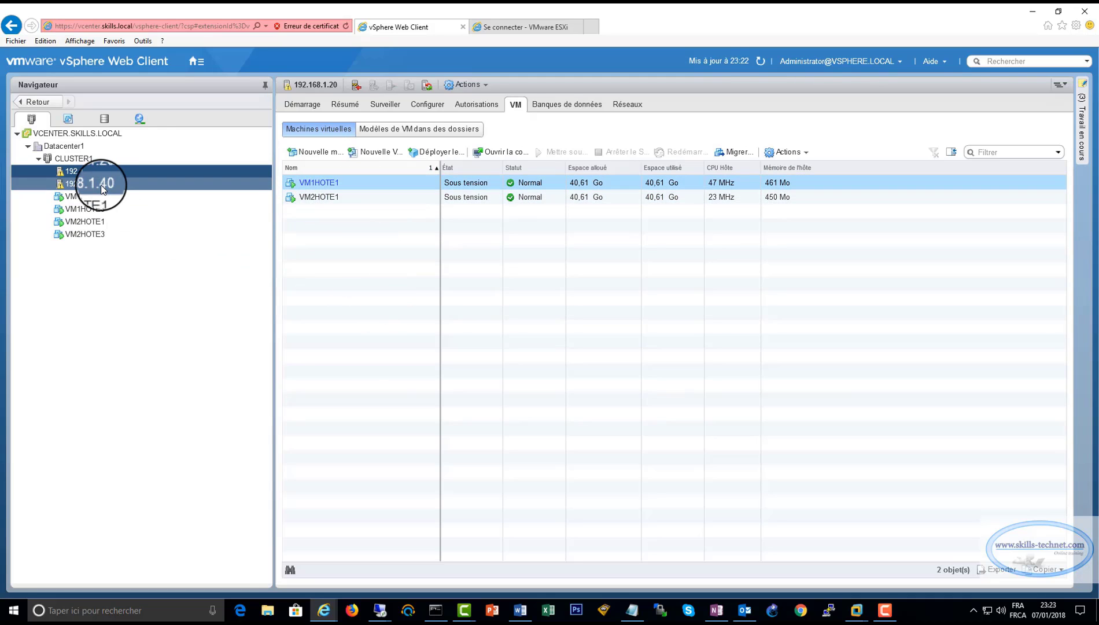
pyautogui.click(99, 173)
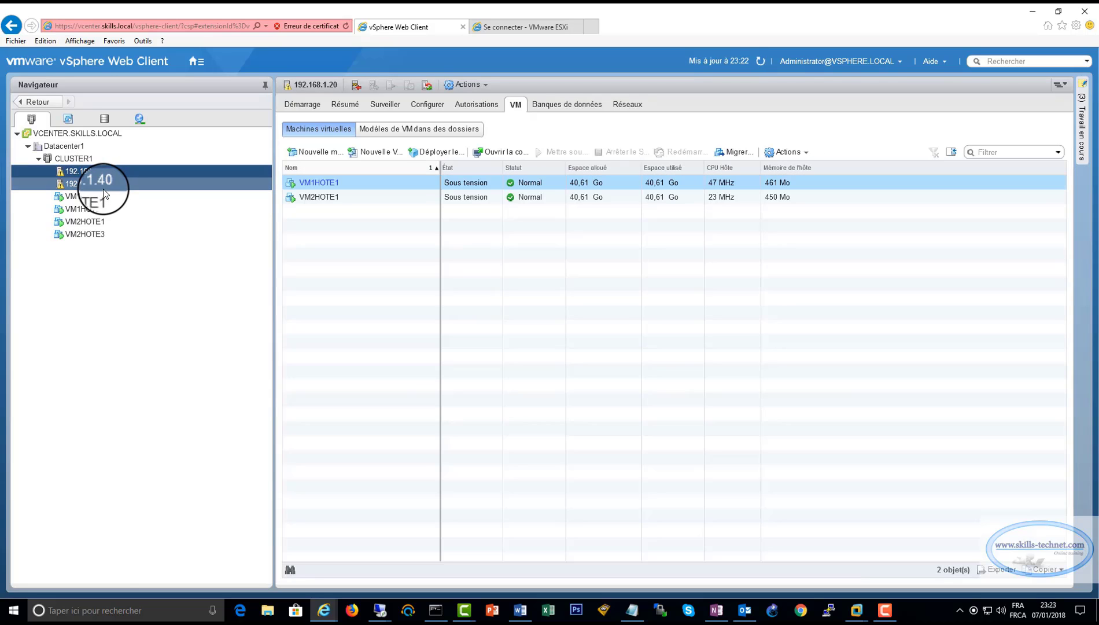
pyautogui.click(103, 185)
pyautogui.click(106, 172)
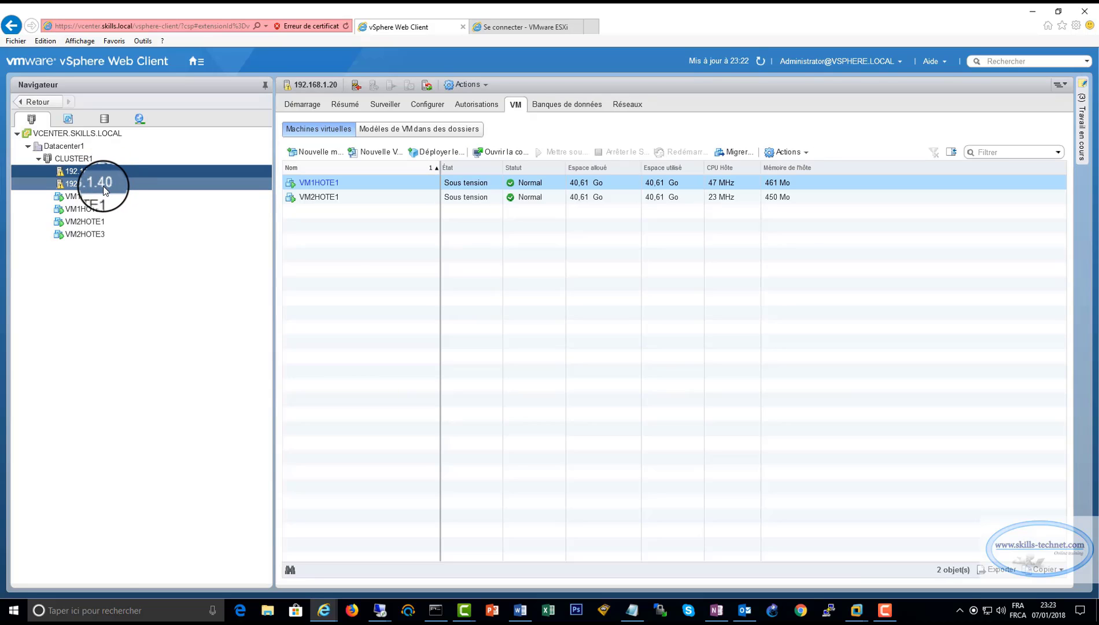
pyautogui.click(104, 184)
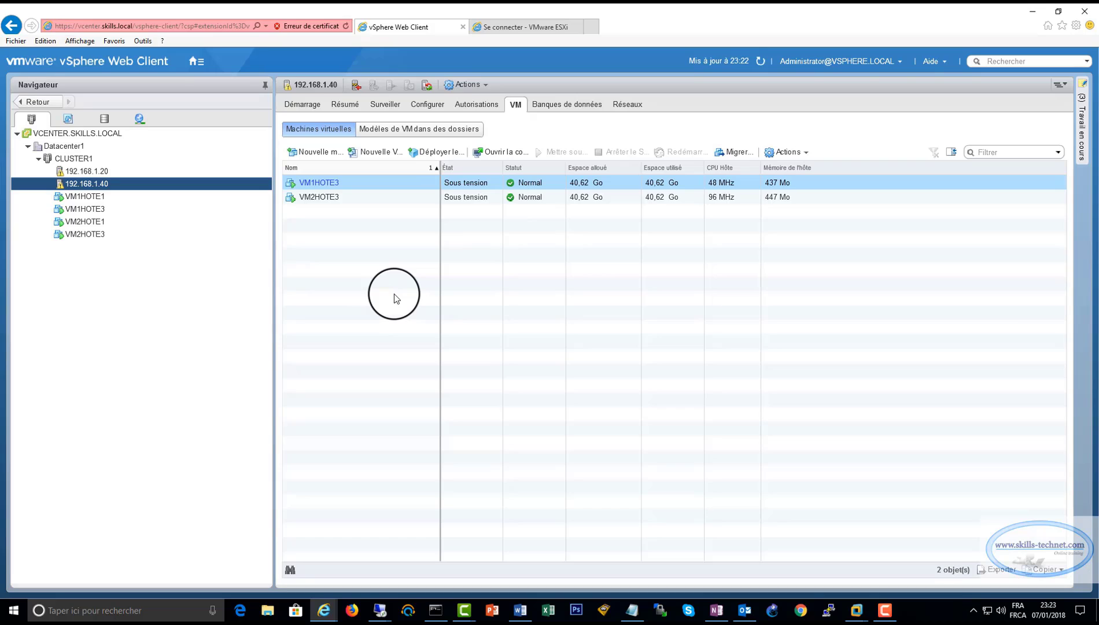